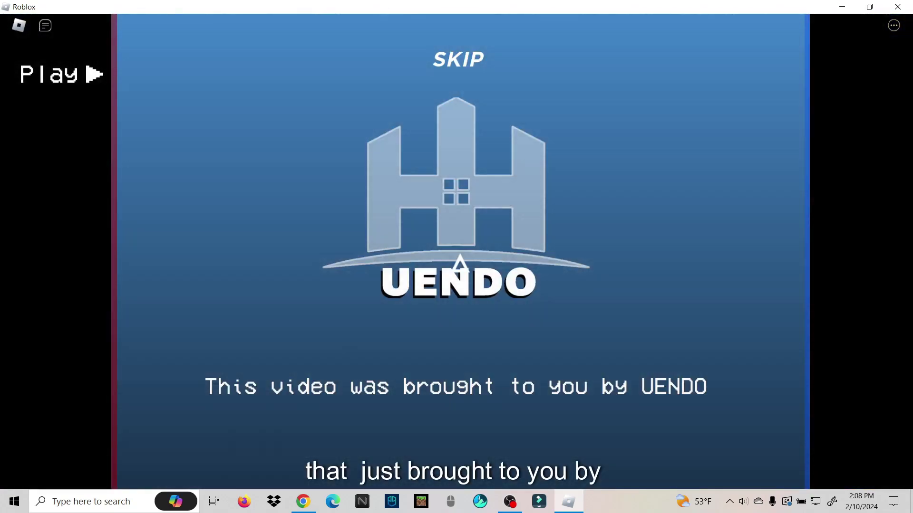
# - Lower the system volume while the intro video plays
pyautogui.press('XF86AudioLowerVolume')
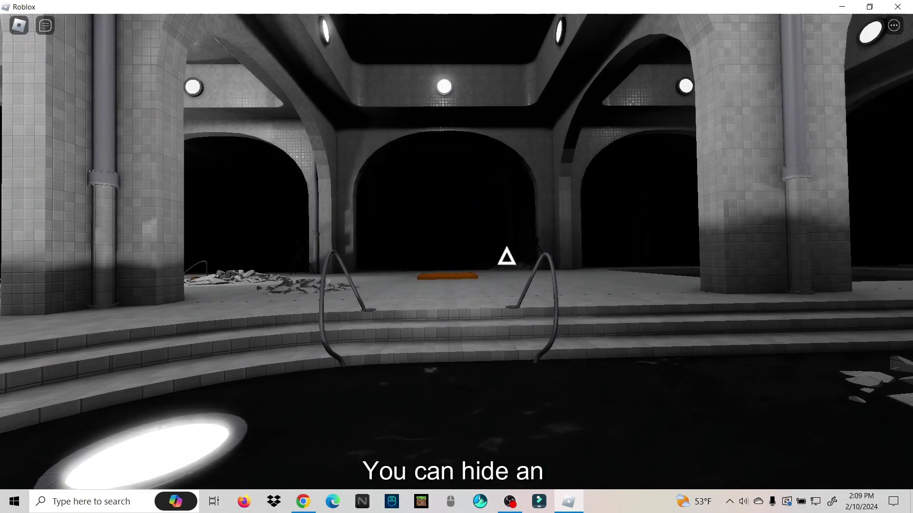
# - Walk to the pool's edge, view the controls overview, and explore the floor vent
pyautogui.press('w')
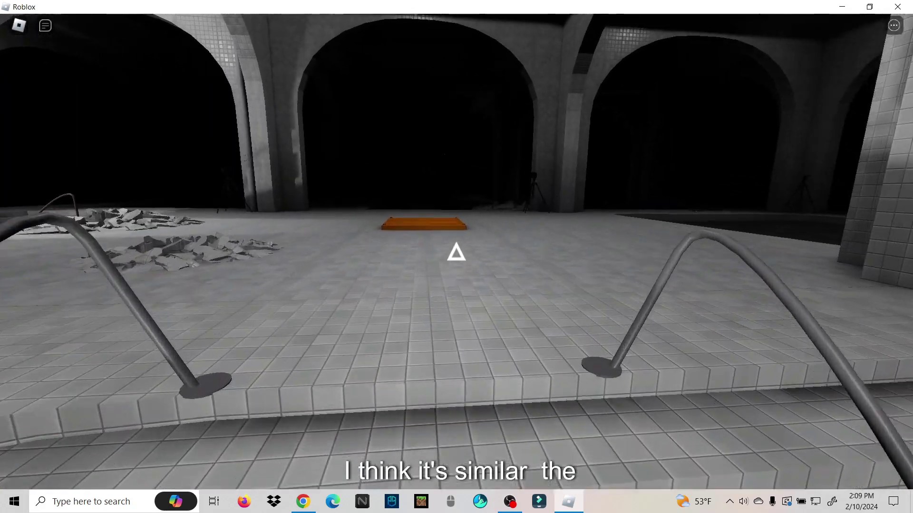
pyautogui.press('v')
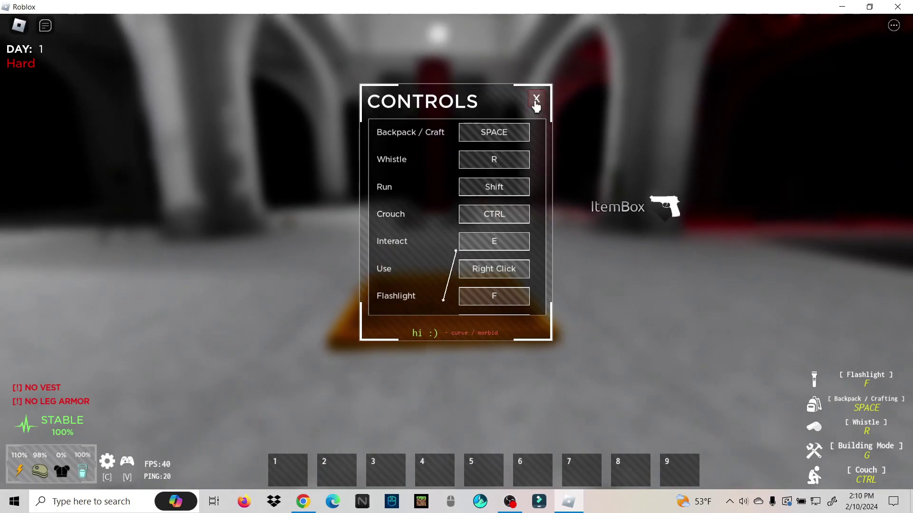
pyautogui.press('w')
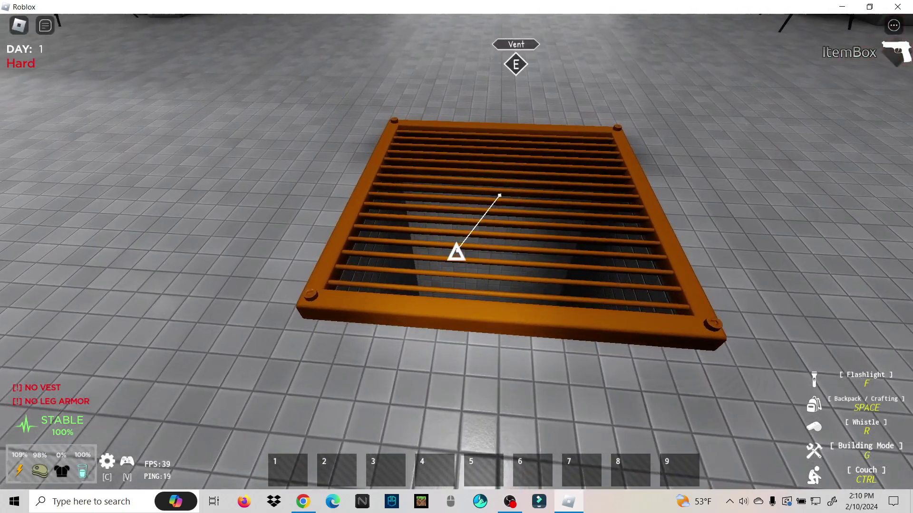
pyautogui.press('e')
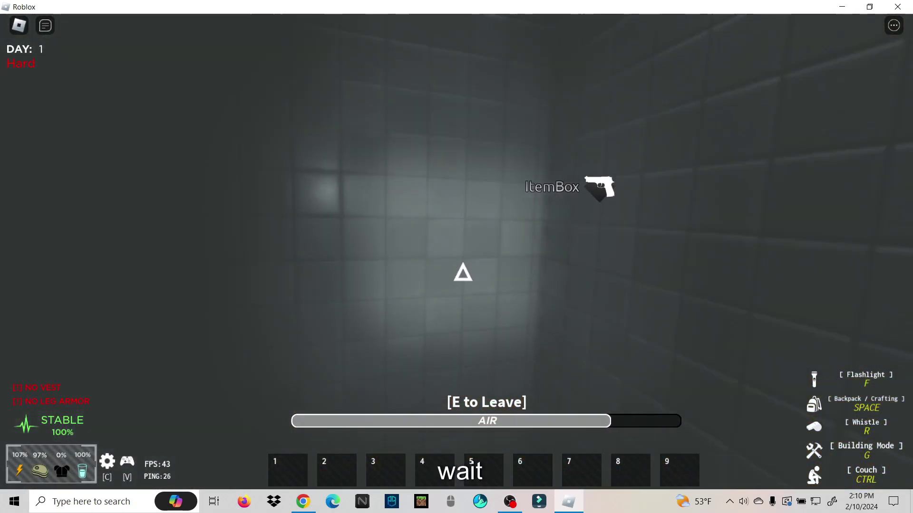
pyautogui.press('e')
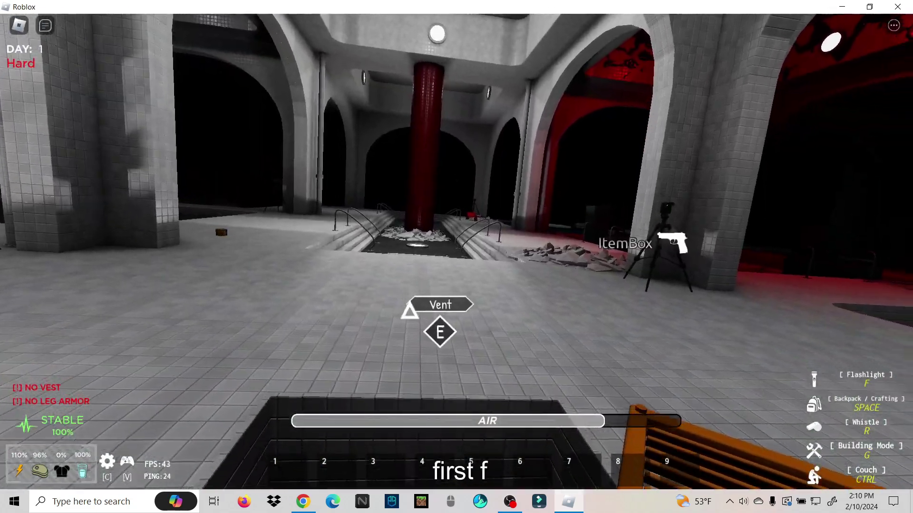
# - Collect the GasTank from the rubble pile and wade across the pool past the GlassPile
pyautogui.press('w')
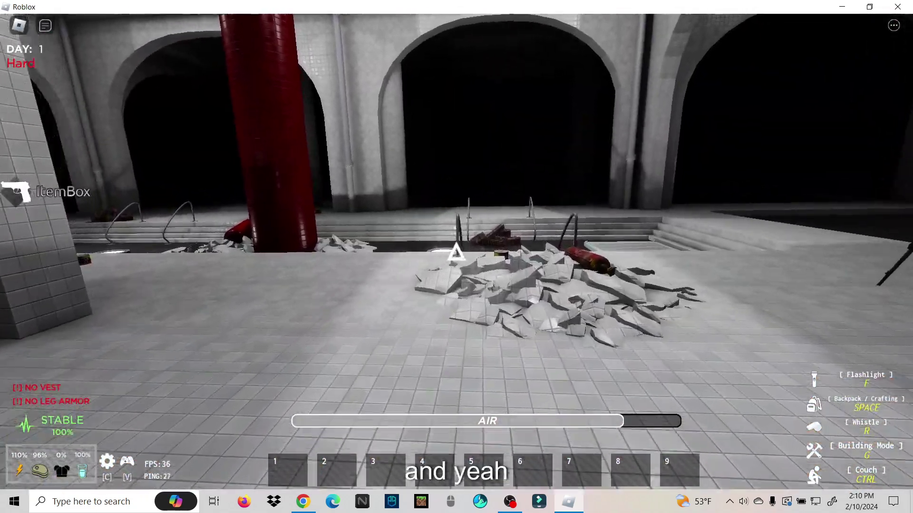
pyautogui.press('w')
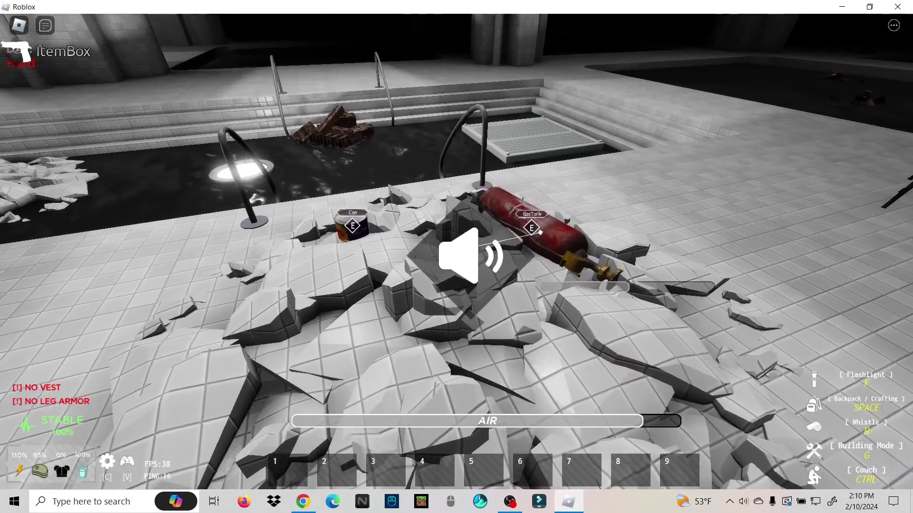
pyautogui.press('e')
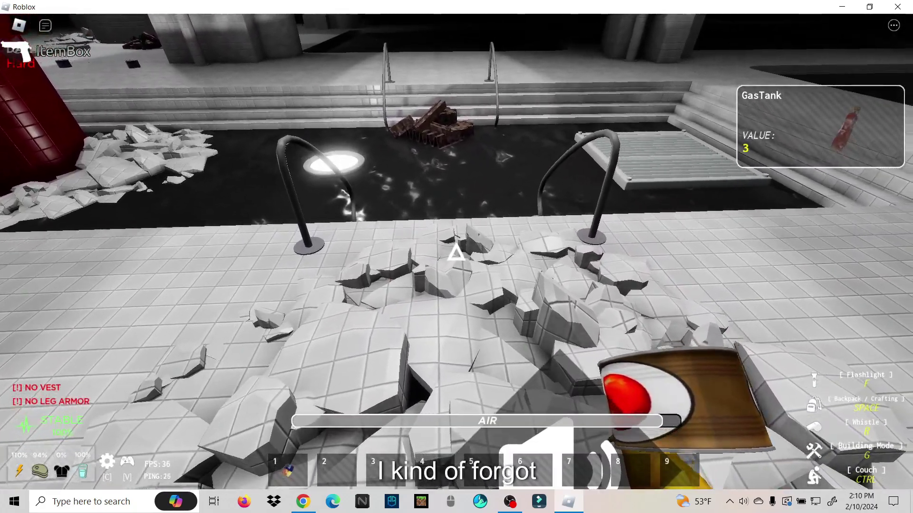
pyautogui.press('w')
pyautogui.press('2')
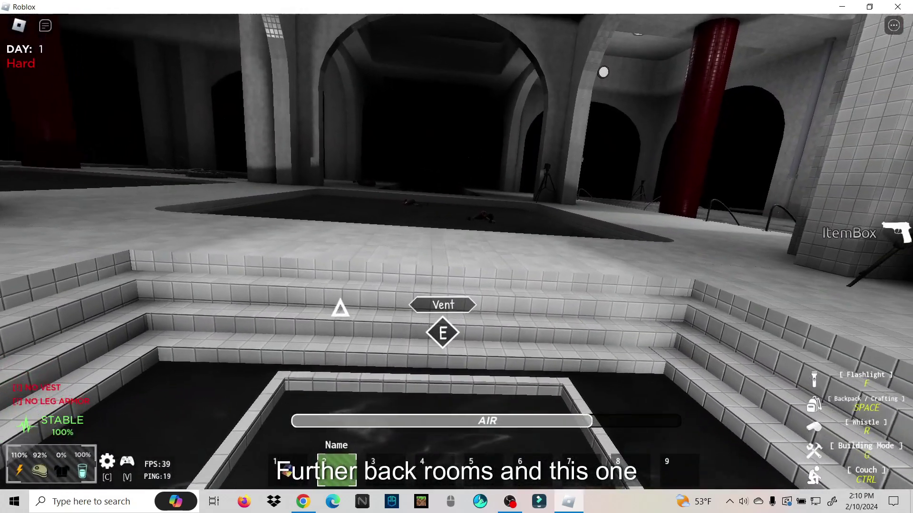
pyautogui.press('w')
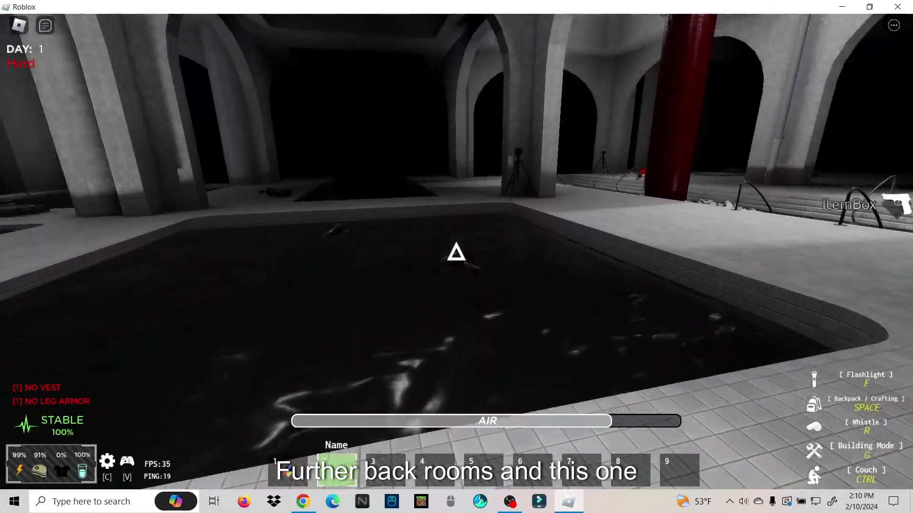
pyautogui.press('w')
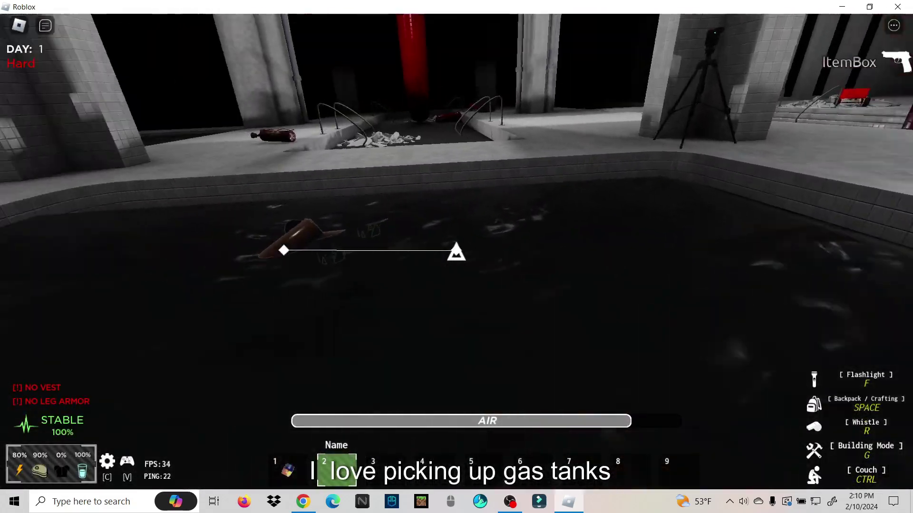
pyautogui.press('w')
pyautogui.press('w')
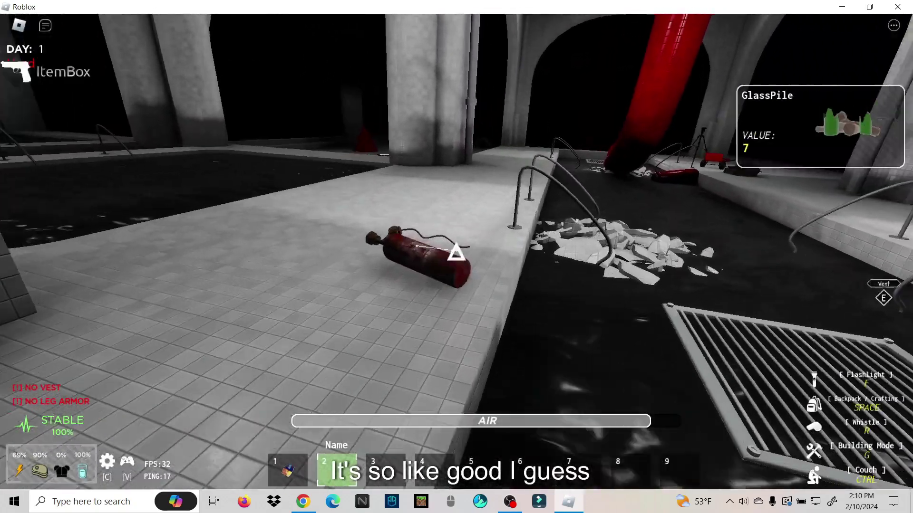
pyautogui.press('e')
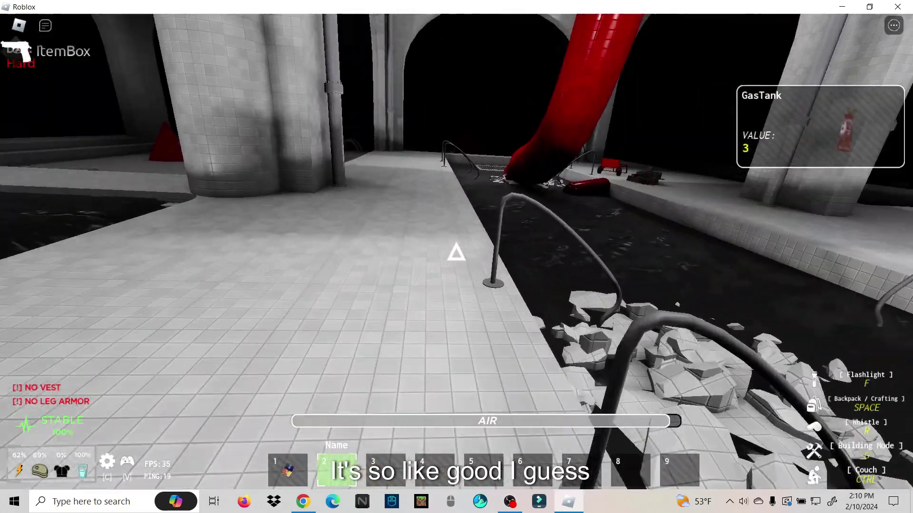
# - Collect the BigGasTank, a can and the MetalPile
pyautogui.press('w')
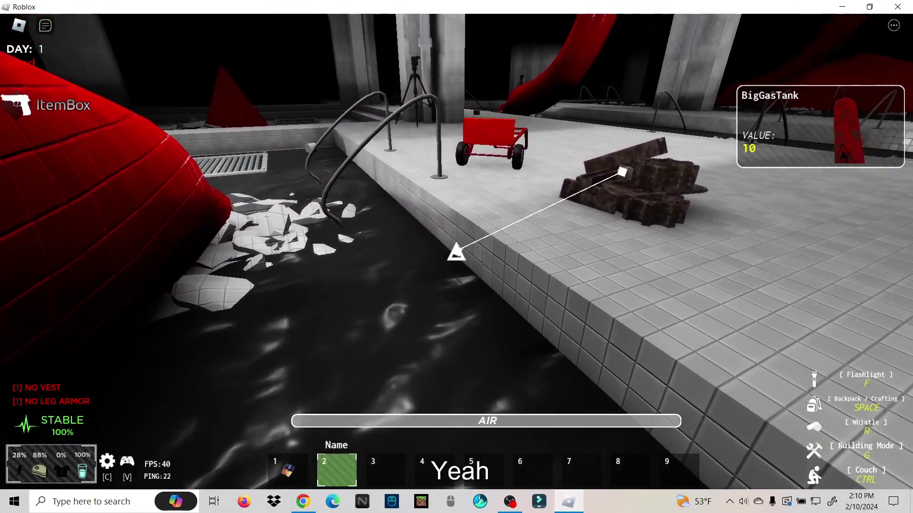
pyautogui.press('w')
pyautogui.press('e')
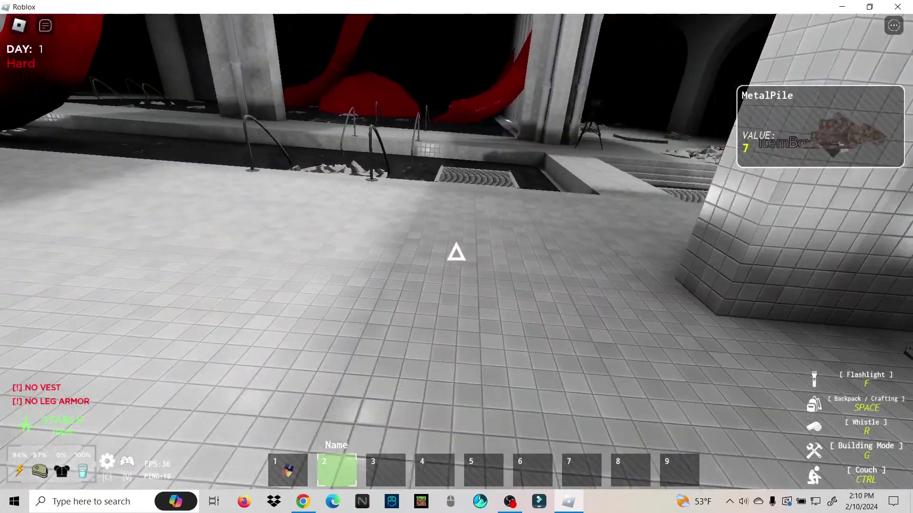
pyautogui.press('w')
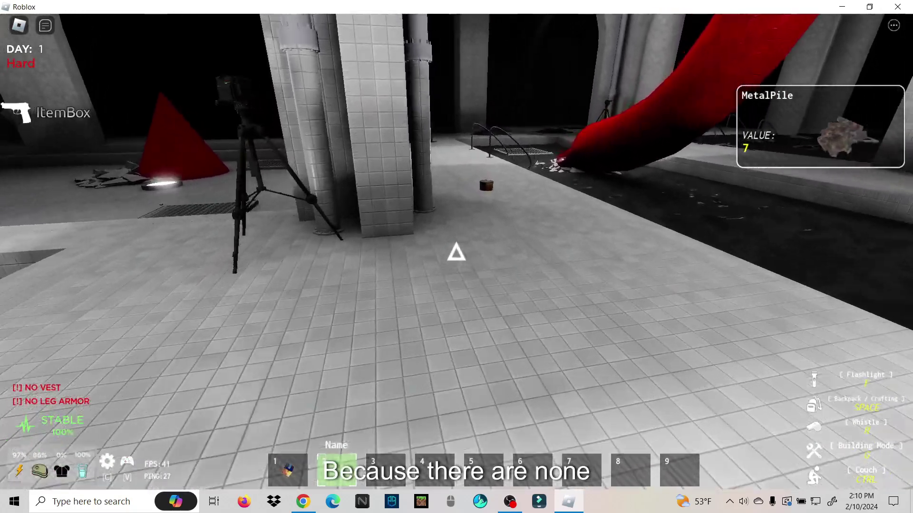
pyautogui.press('e')
pyautogui.press('w')
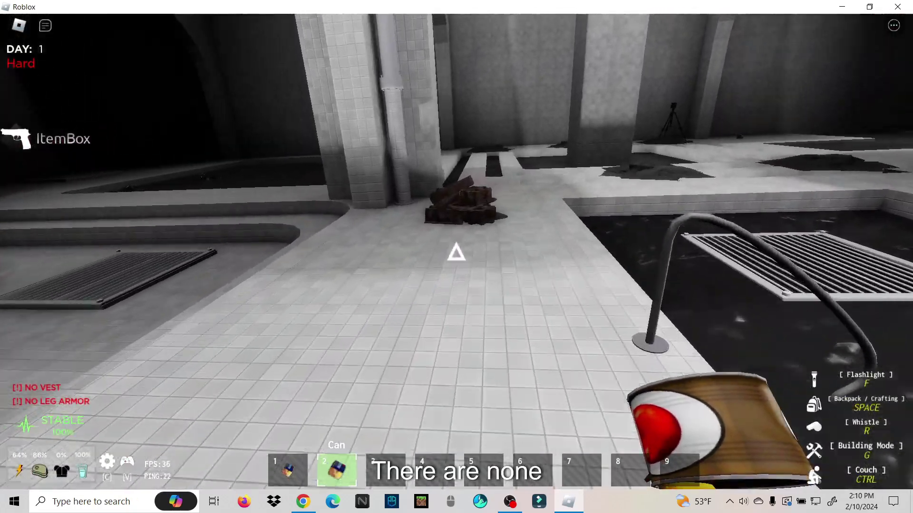
pyautogui.press('e')
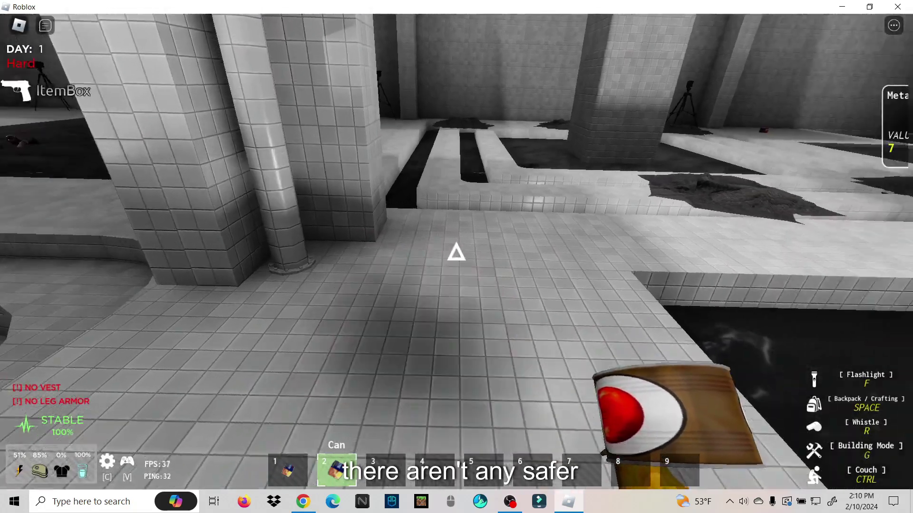
pyautogui.press('w')
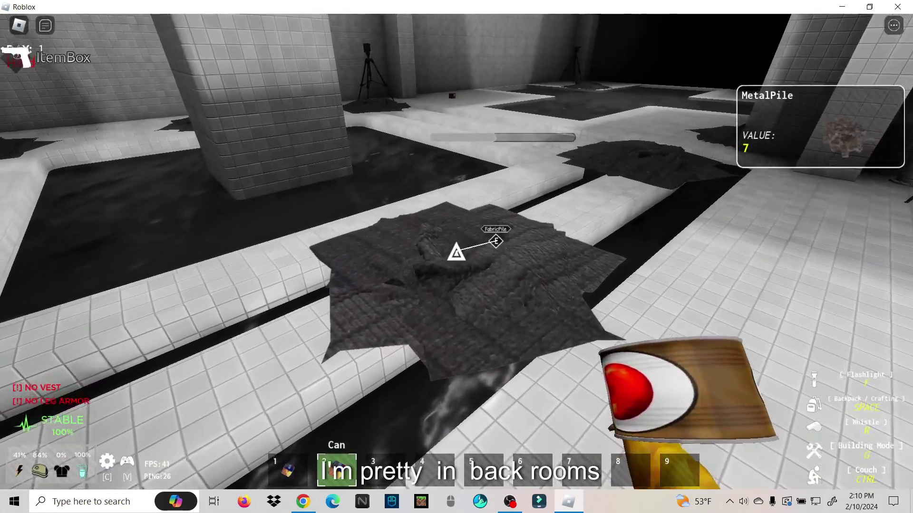
# - Gather the FabricPiles and put cans into the hotbar, then wade toward the red cone
pyautogui.press('e')
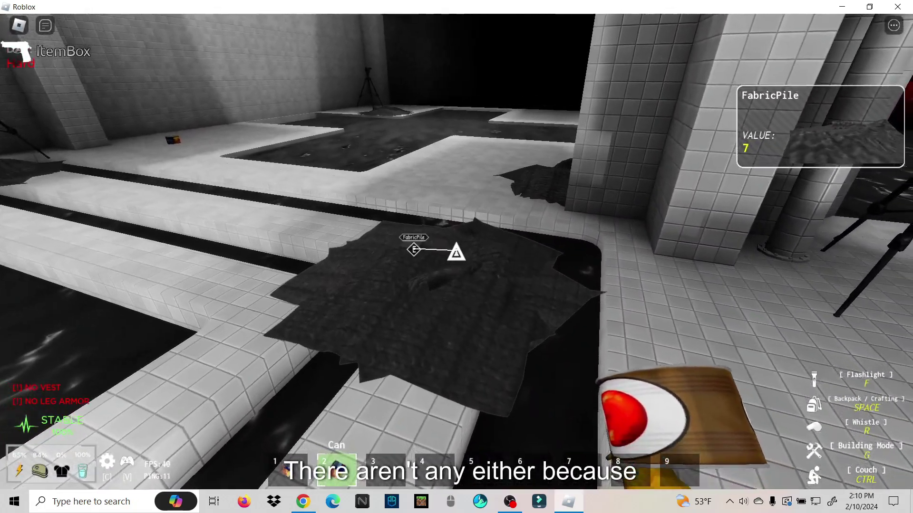
pyautogui.press('e')
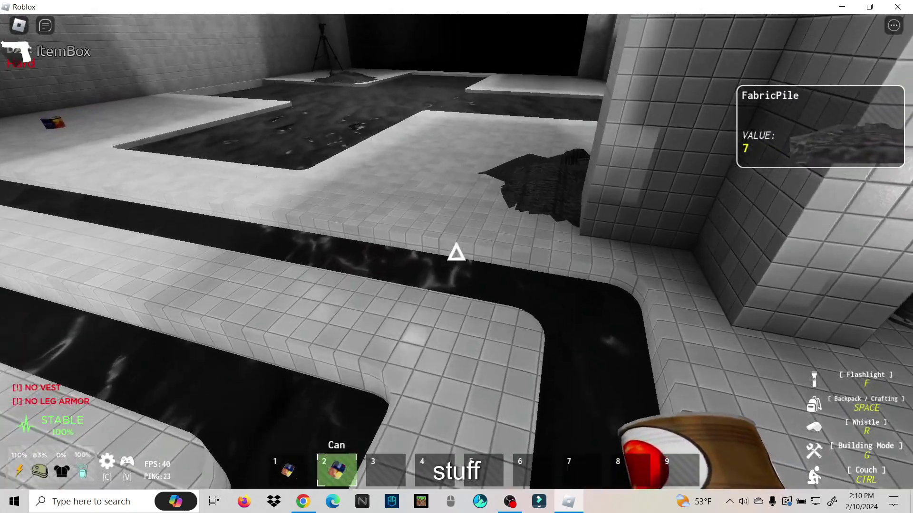
pyautogui.press('e')
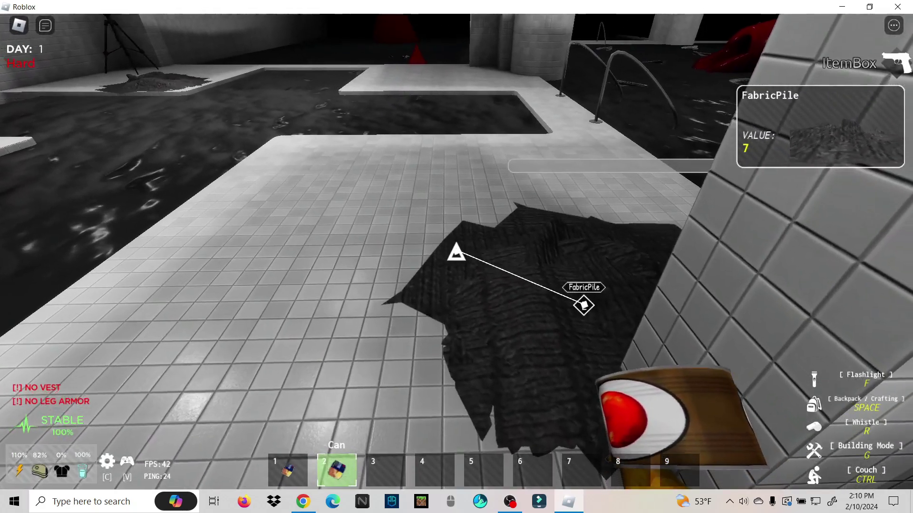
pyautogui.press('3')
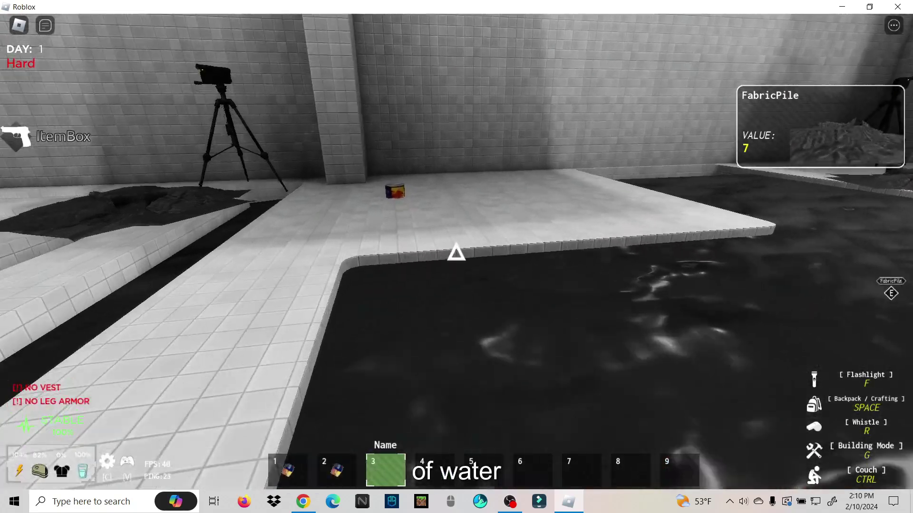
pyautogui.press('e')
pyautogui.press('4')
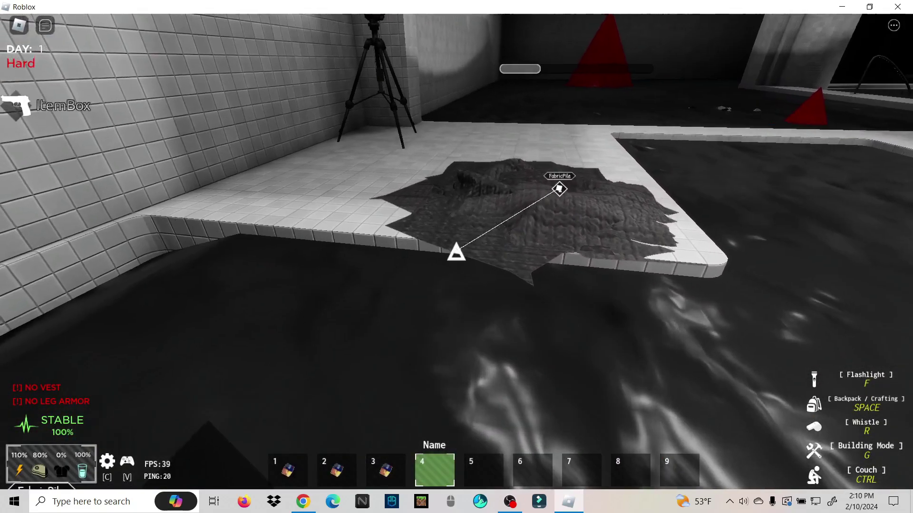
pyautogui.press('e')
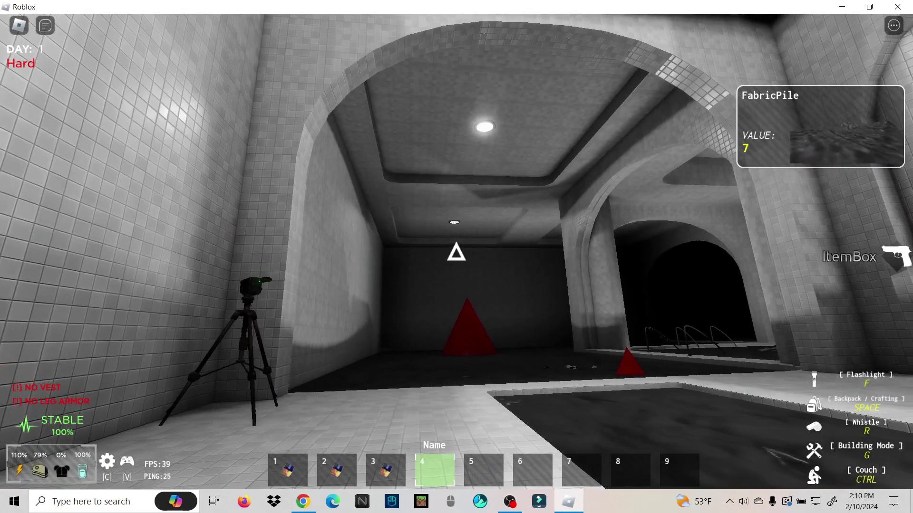
pyautogui.press('w')
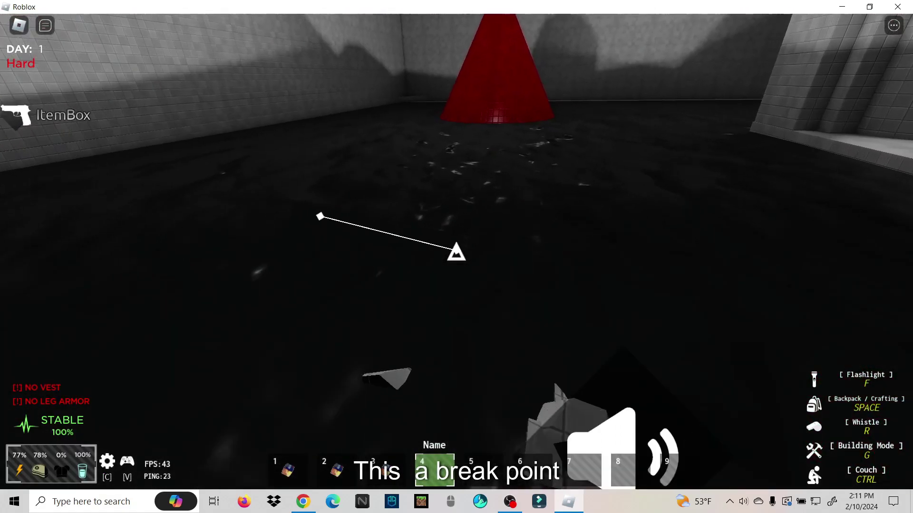
# - Crawl through the wall vent and return to the pool room
pyautogui.press('e')
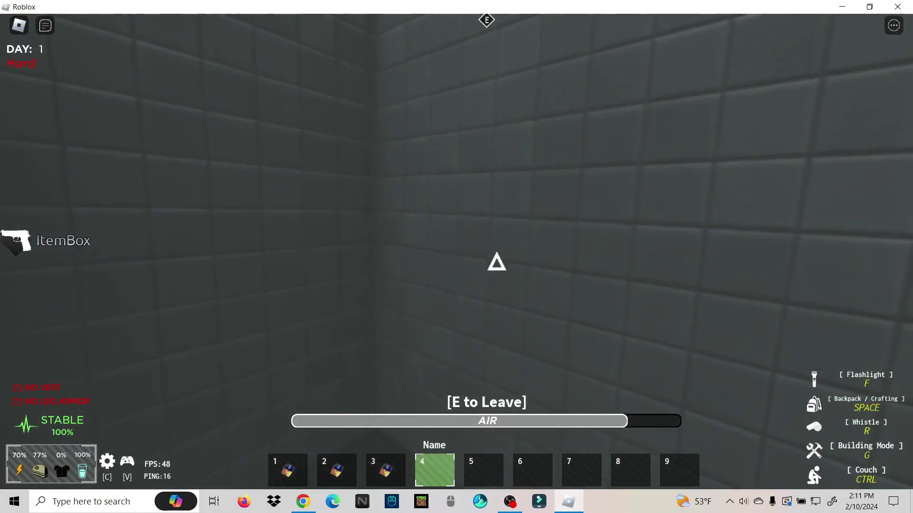
pyautogui.press('e')
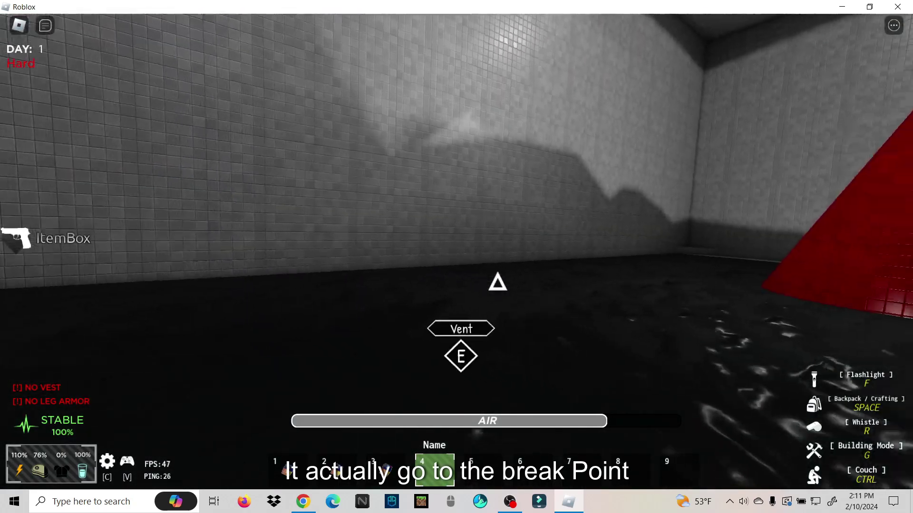
pyautogui.press('w')
pyautogui.press('w')
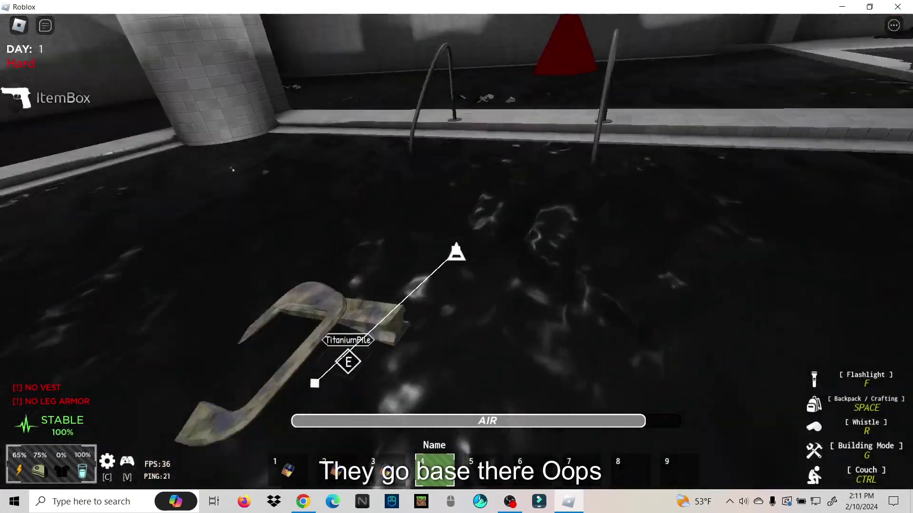
pyautogui.press('w')
pyautogui.press('w')
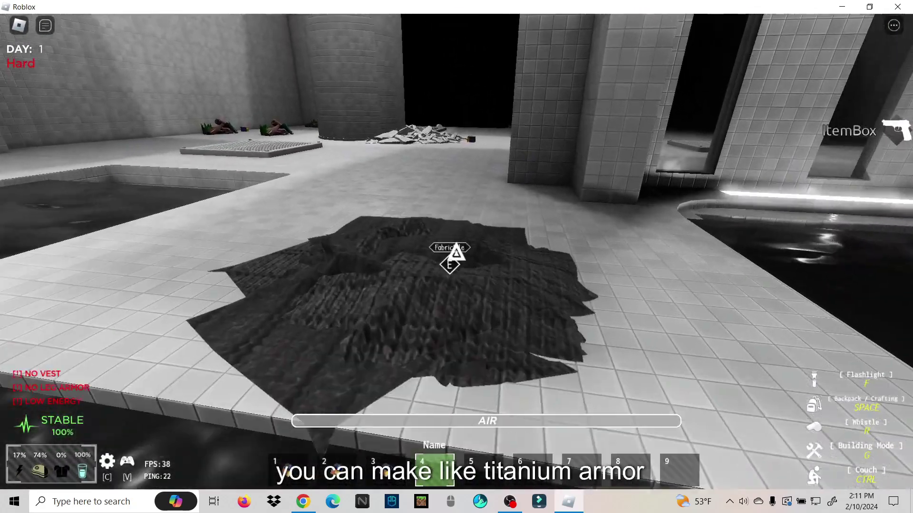
# - Collect the fabric pile and a can, then walk past the rubble to the item box
pyautogui.press('e')
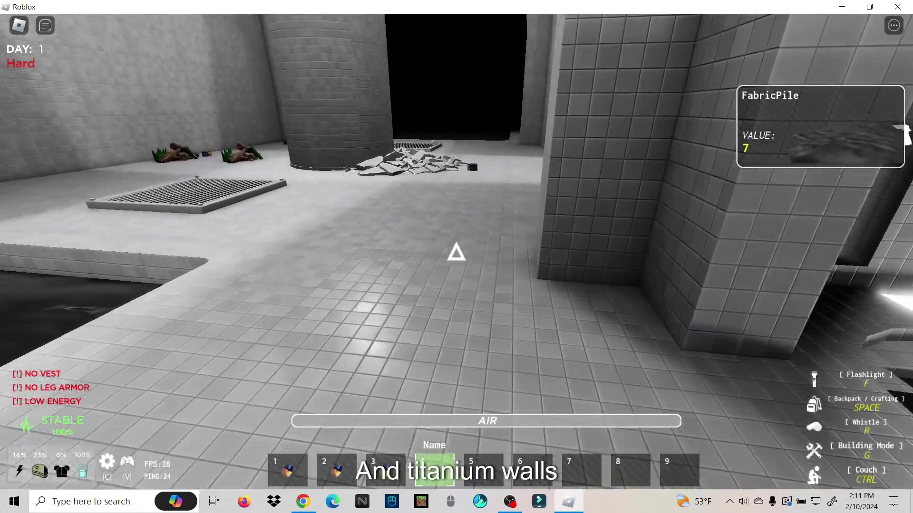
pyautogui.press('w')
pyautogui.press('e')
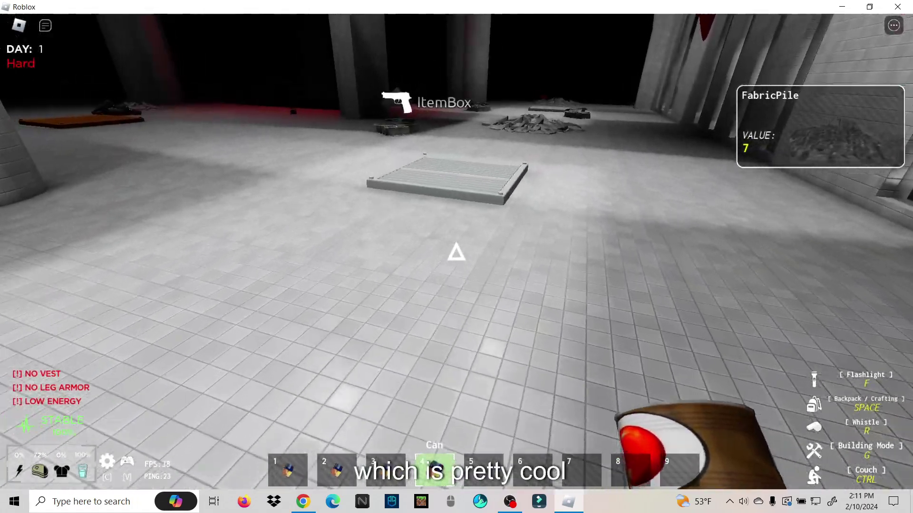
pyautogui.press('5')
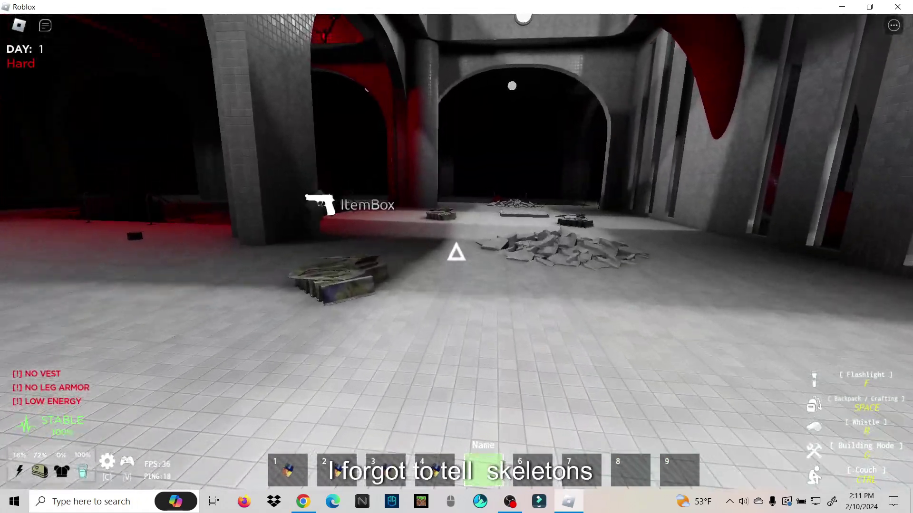
pyautogui.press('w')
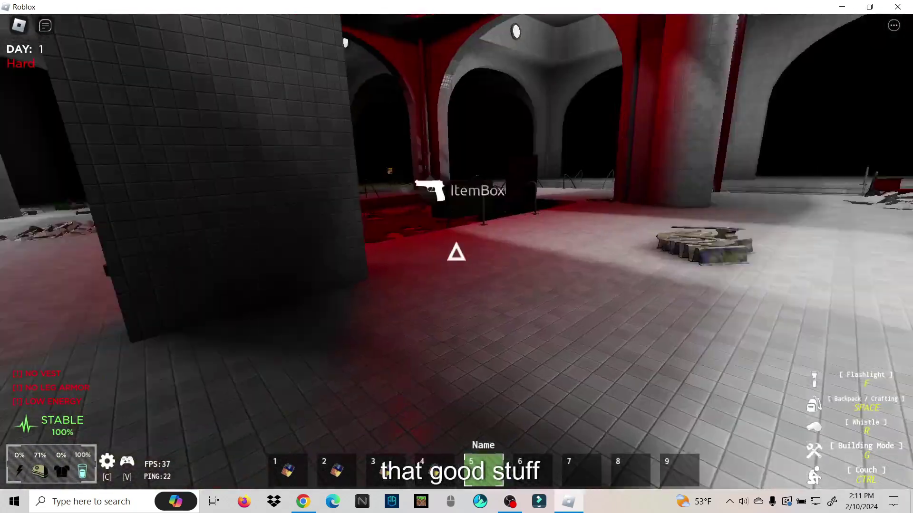
pyautogui.press('w')
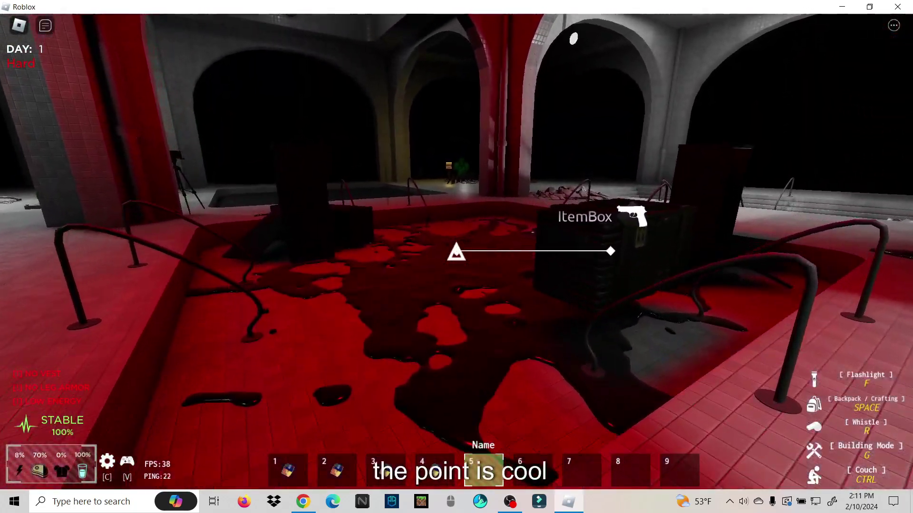
# - Take the alarm, barbed wire and gas mask from the item box and hold the barbed wire
pyautogui.press('f')
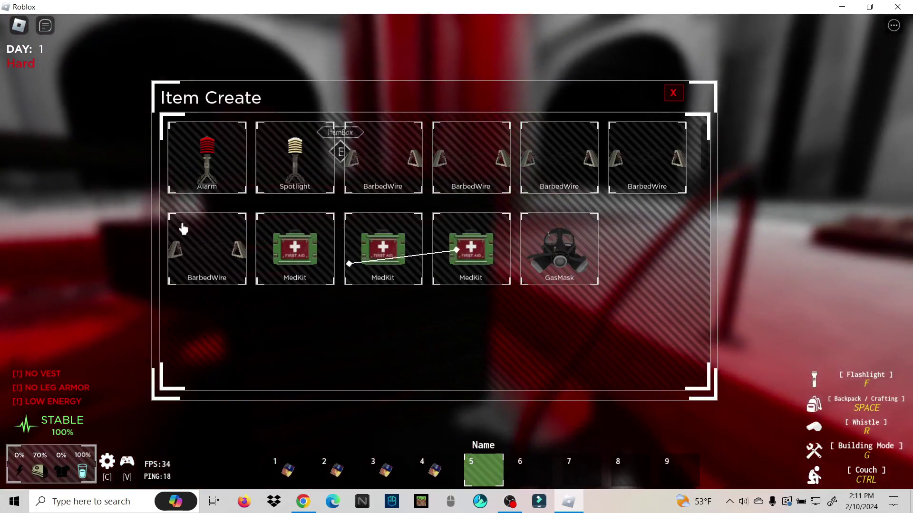
pyautogui.click(221, 161)
pyautogui.click(221, 161)
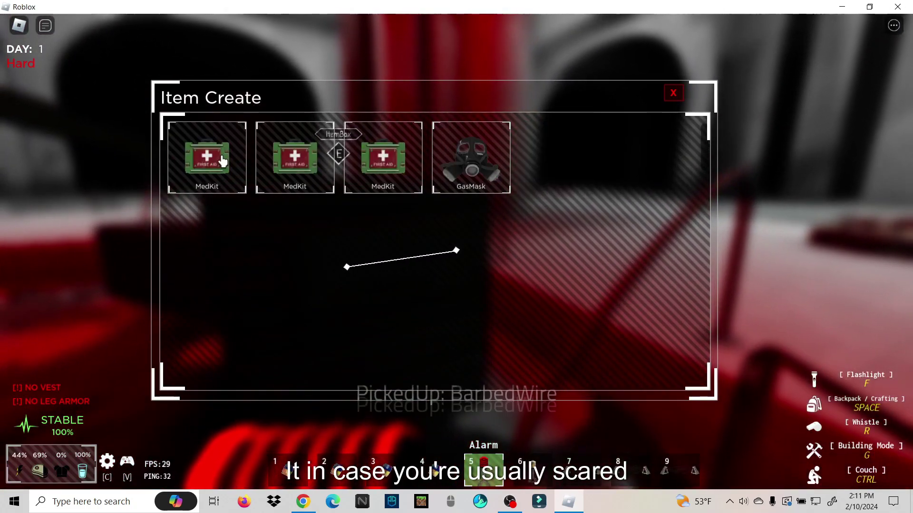
pyautogui.click(221, 161)
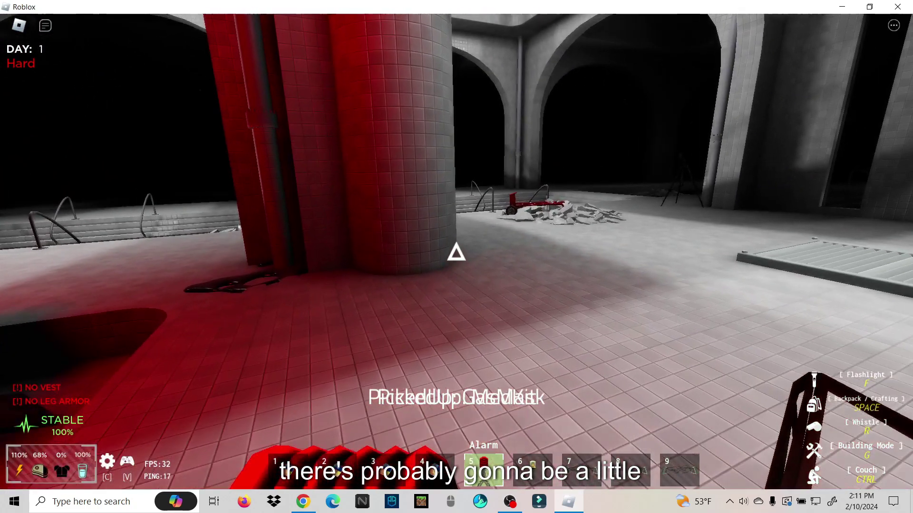
pyautogui.press('7')
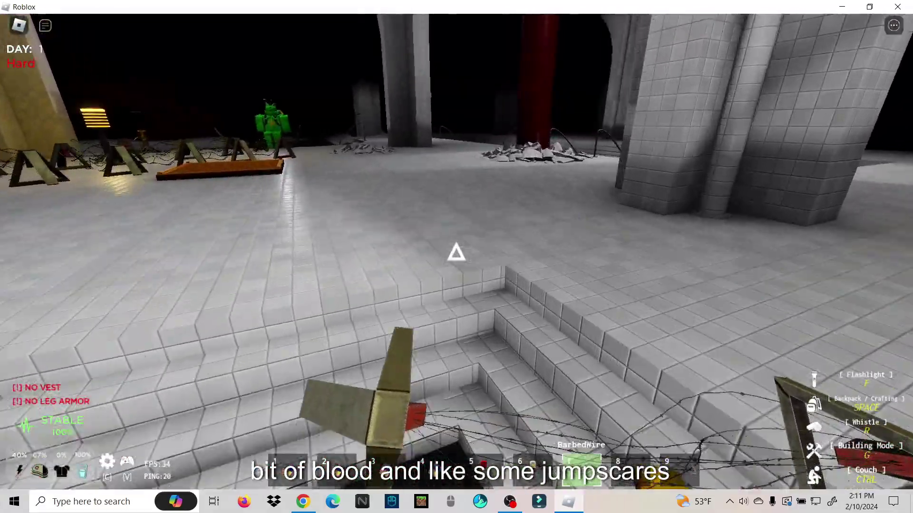
# - Go through the vent to the red gas tank and place a barbed wire barricade
pyautogui.press('e')
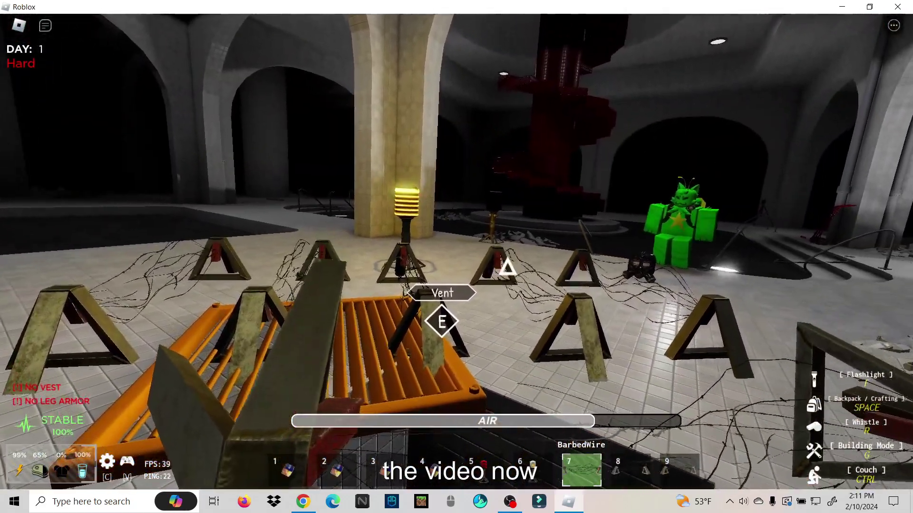
pyautogui.press('w')
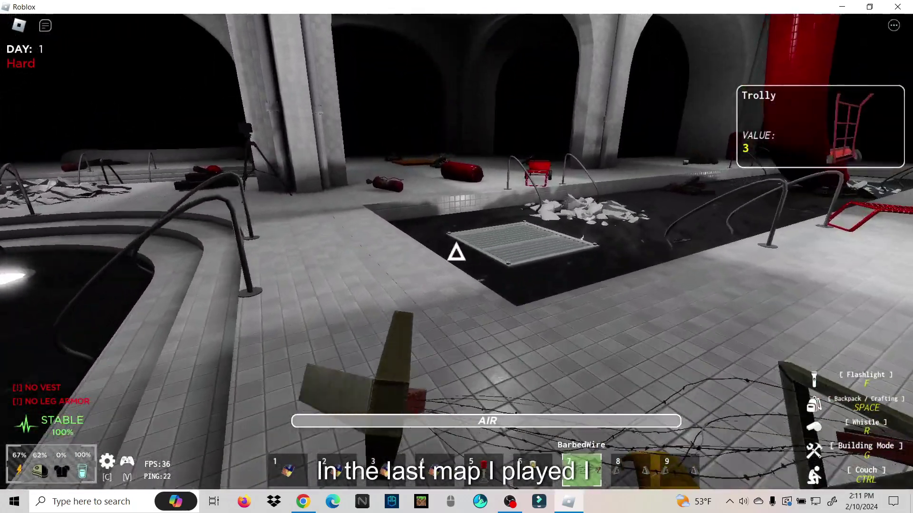
pyautogui.press('w')
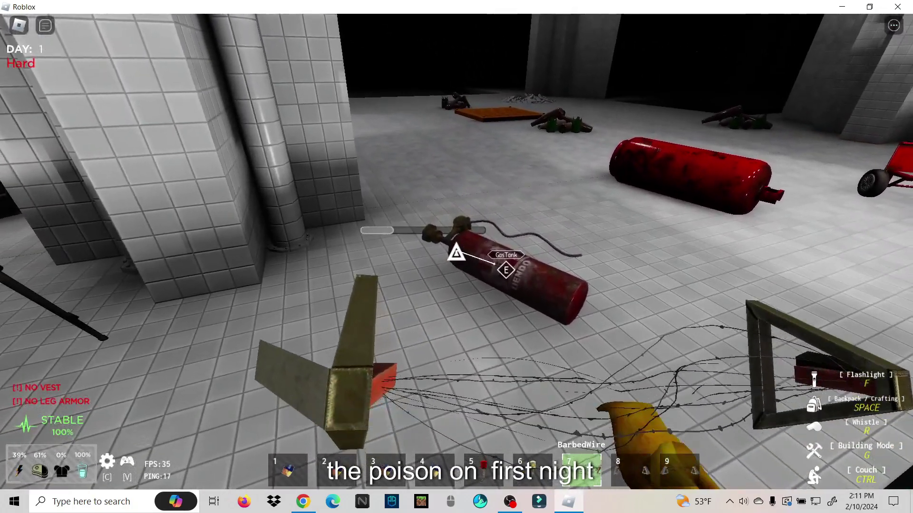
pyautogui.press('w')
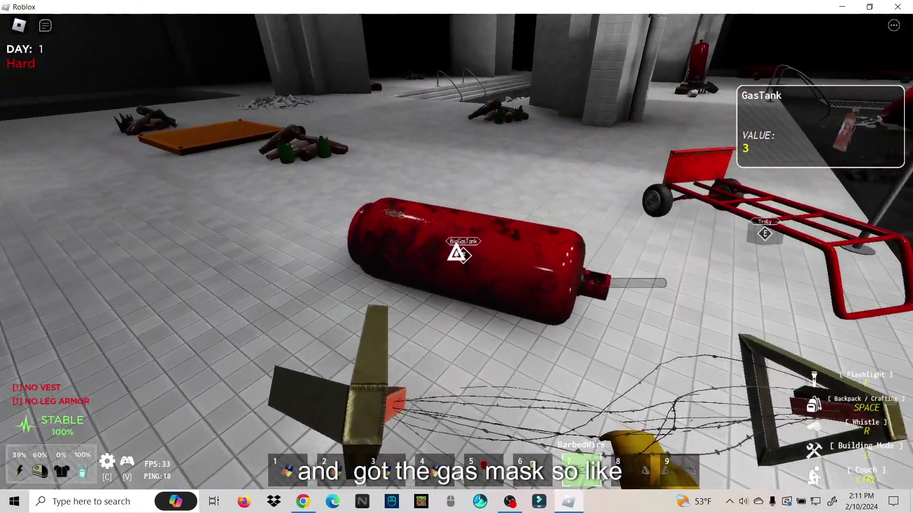
pyautogui.press('w')
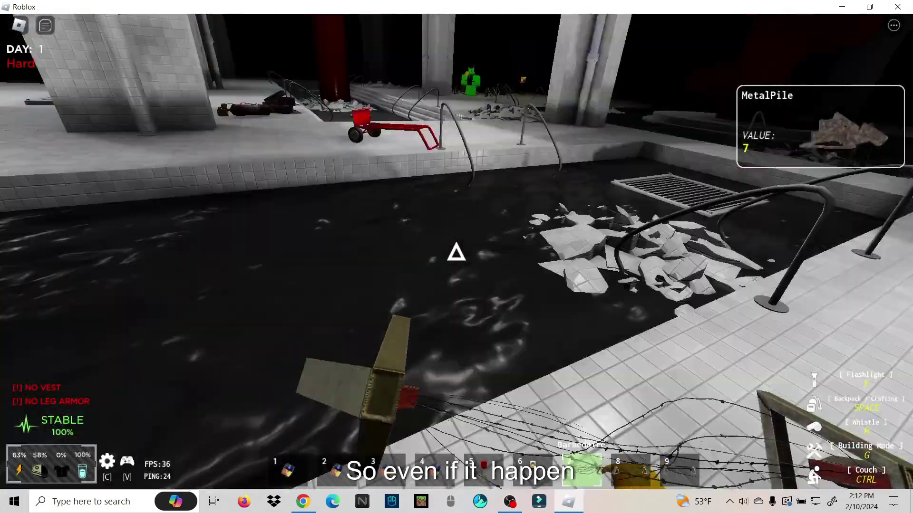
pyautogui.press('d')
pyautogui.click(455, 253)
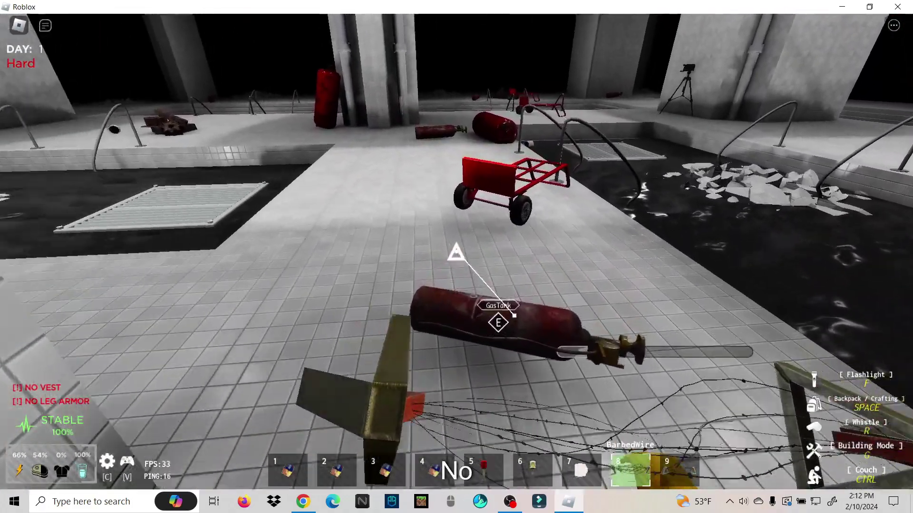
# - Collect the gas tanks, trolley and glass pile, then check crafting: only 10 wires
pyautogui.press('e')
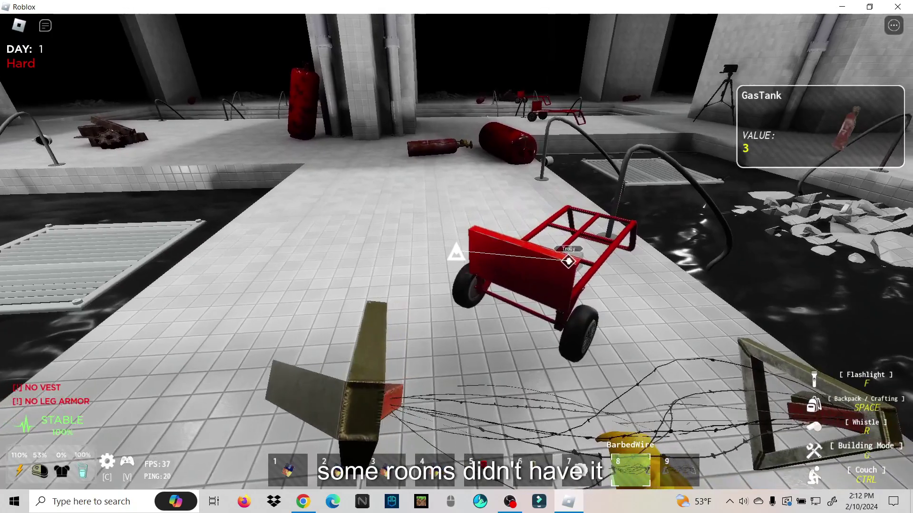
pyautogui.press('e')
pyautogui.press('w')
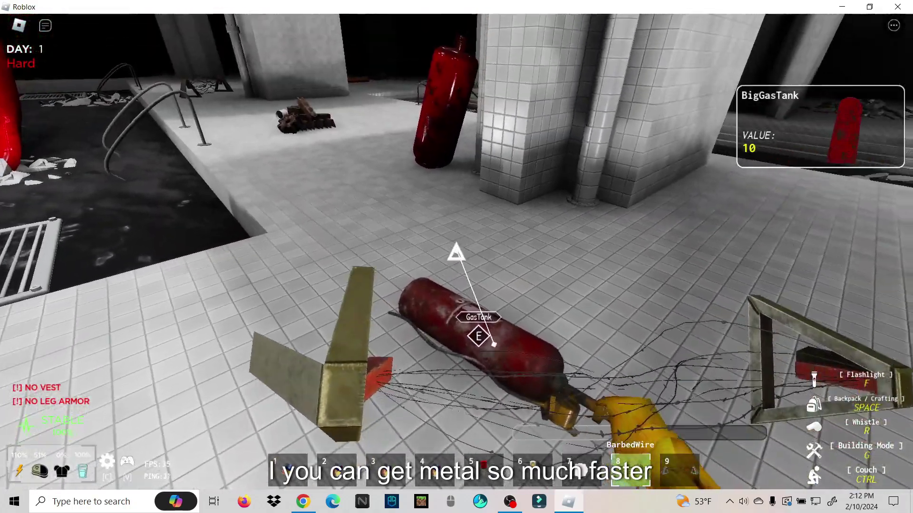
pyautogui.moveTo(457, 254); pyautogui.dragTo(457, 253)
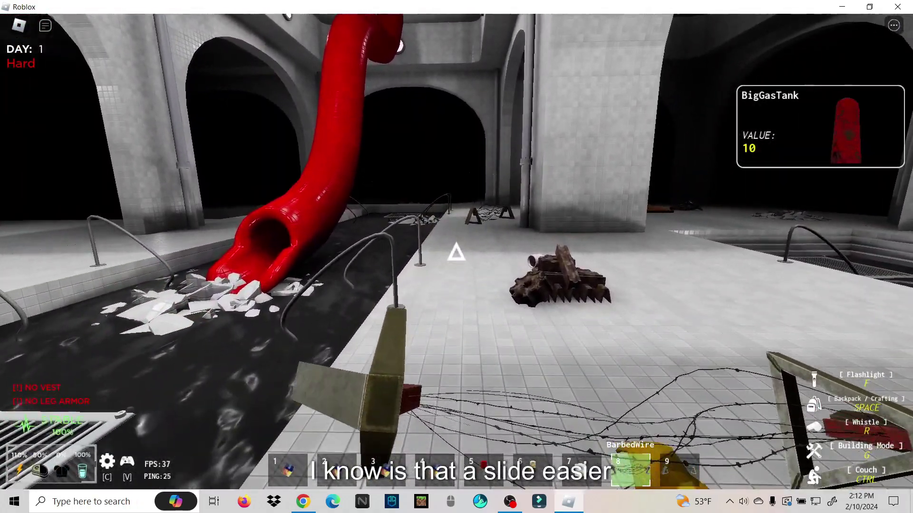
pyautogui.press('w')
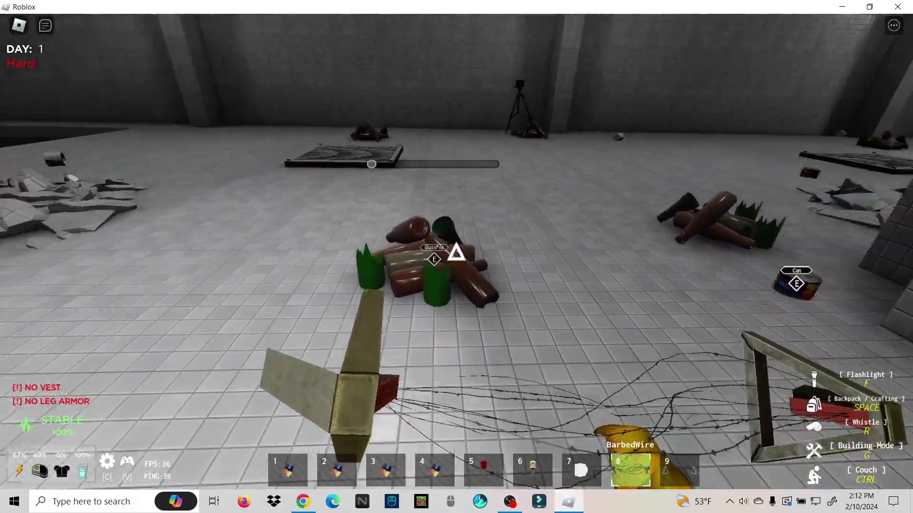
pyautogui.moveTo(456, 253); pyautogui.dragTo(457, 253)
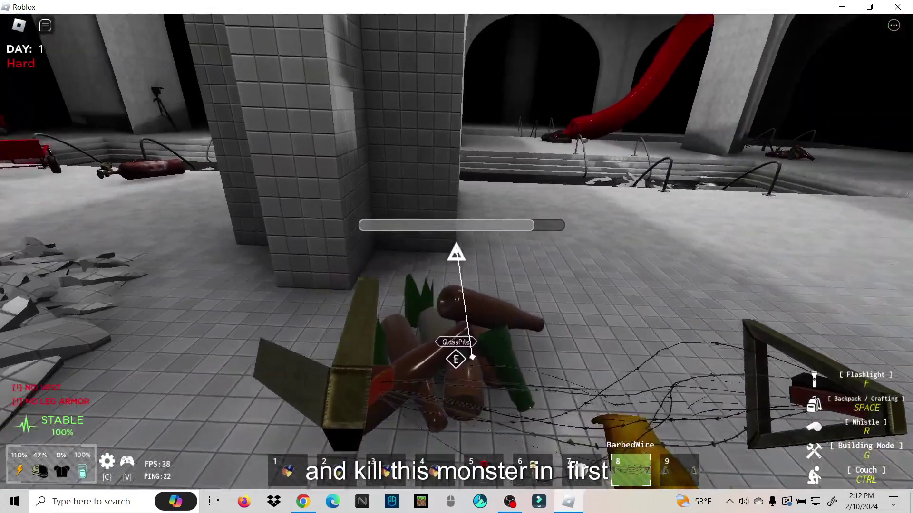
pyautogui.press('space')
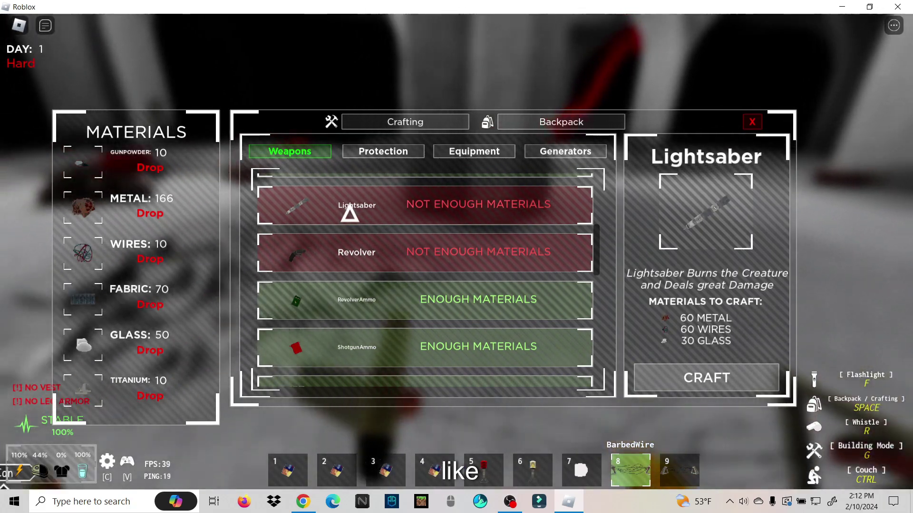
pyautogui.press('space')
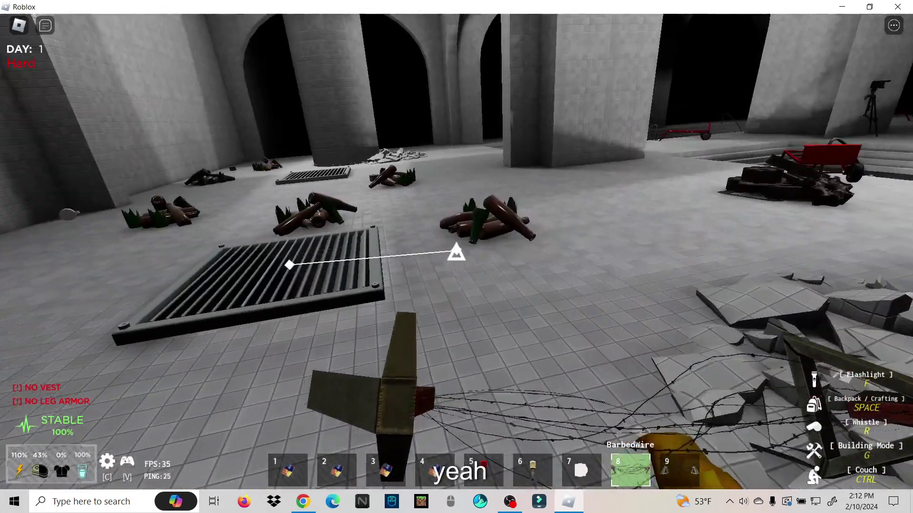
# - Collect the metal pile and wade into the pool toward the wire piles
pyautogui.press('w')
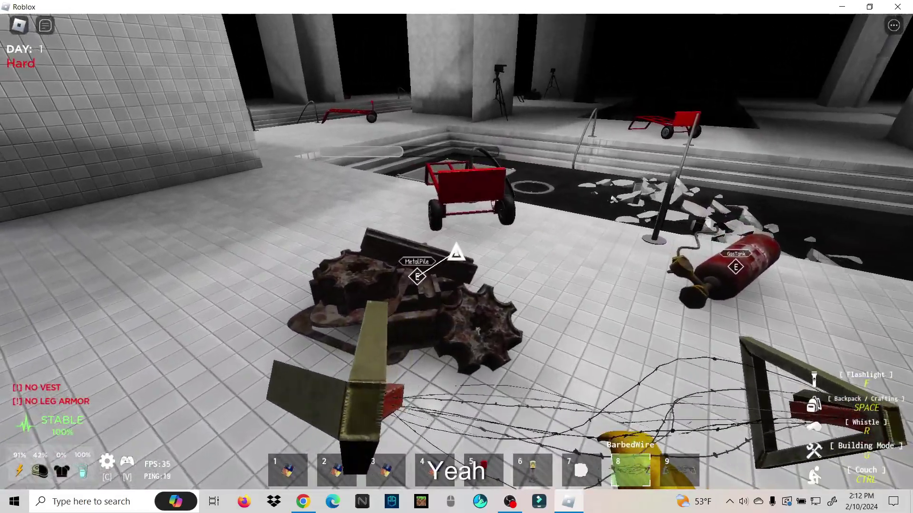
pyautogui.press('e')
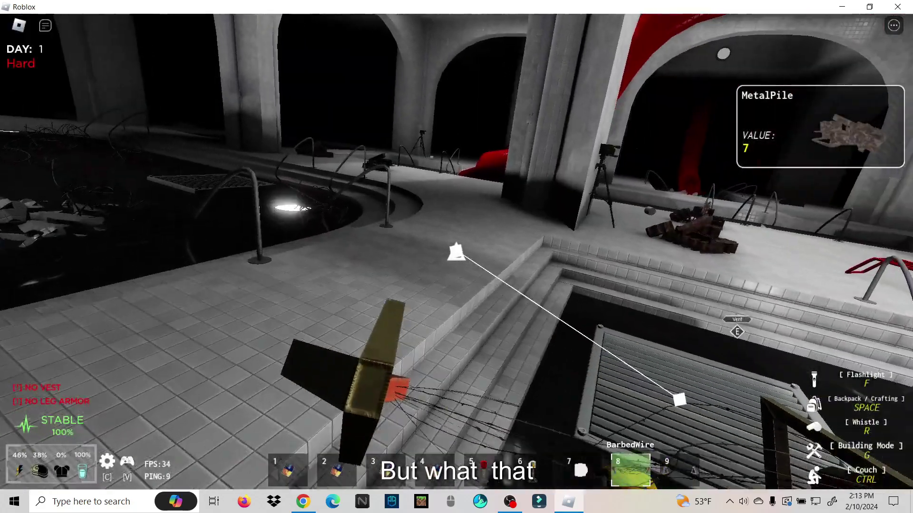
pyautogui.press('w')
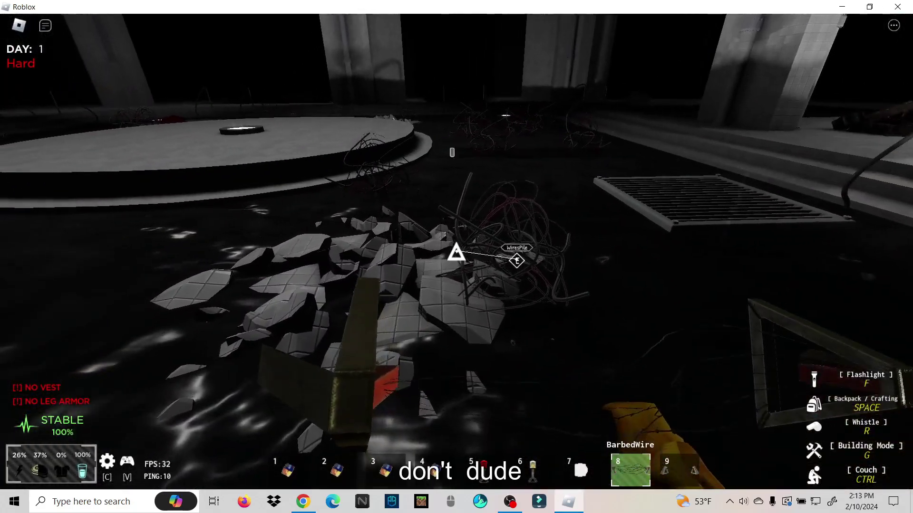
pyautogui.press('w')
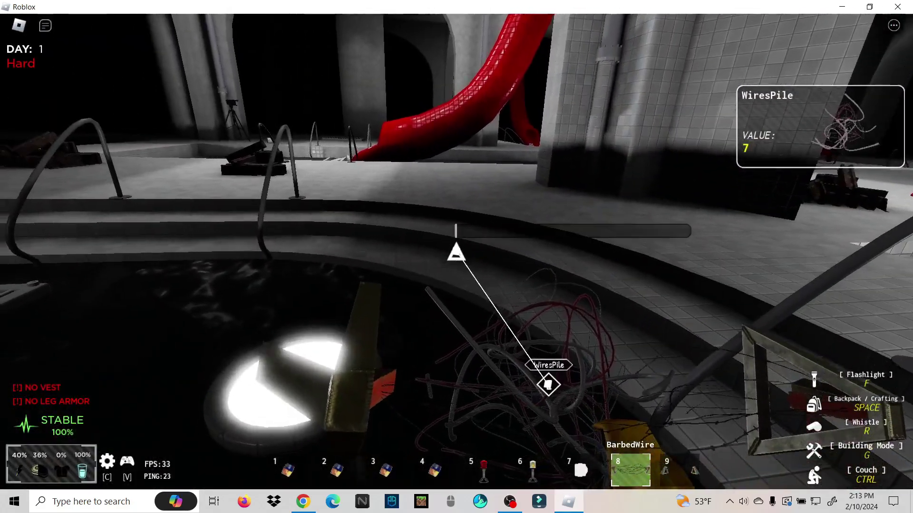
pyautogui.press('w')
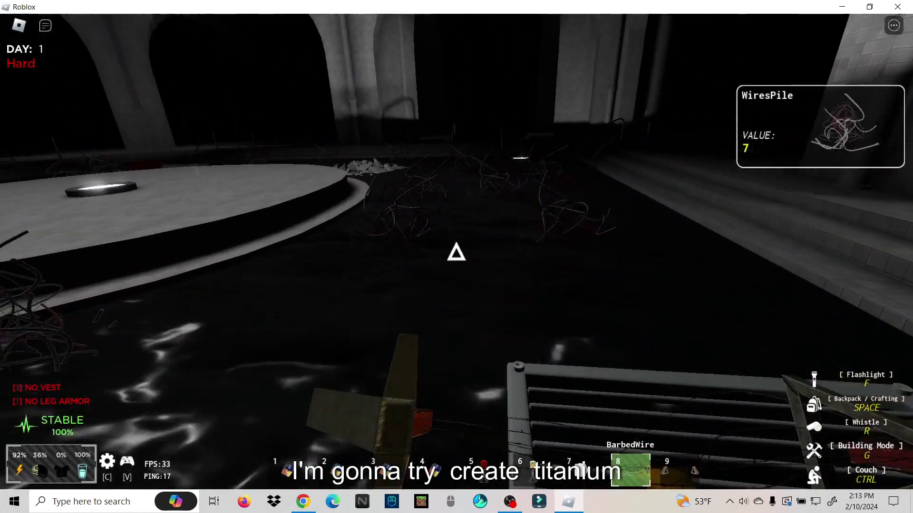
pyautogui.press('w')
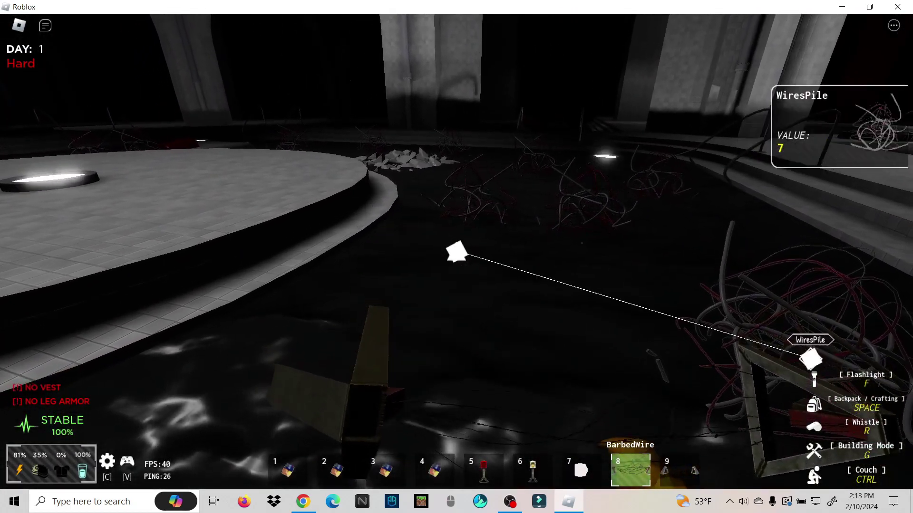
pyautogui.press('w')
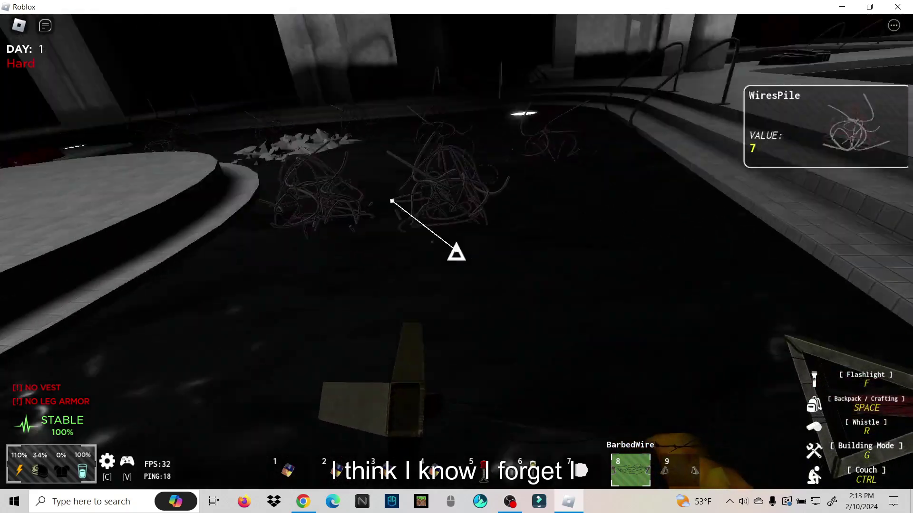
pyautogui.press('w')
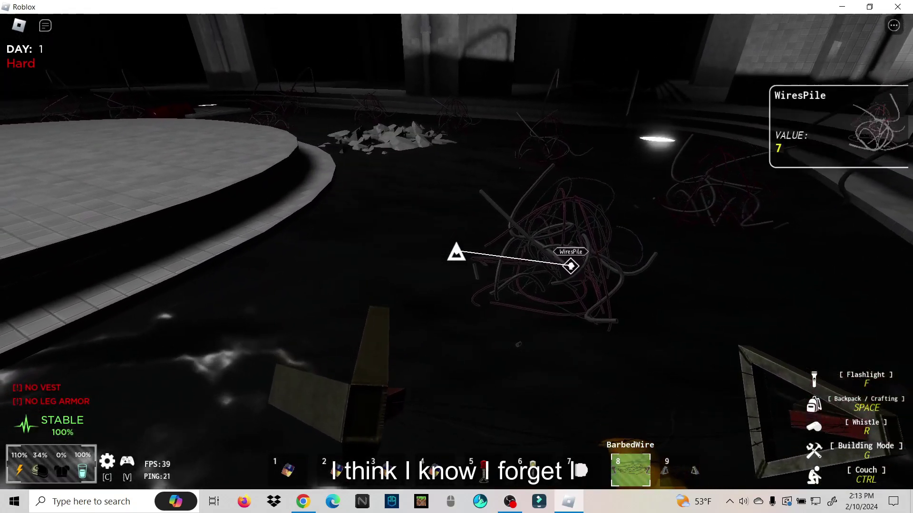
pyautogui.press('w')
# - Drink the cans from hotbar slots 3 and 2
pyautogui.press('s')
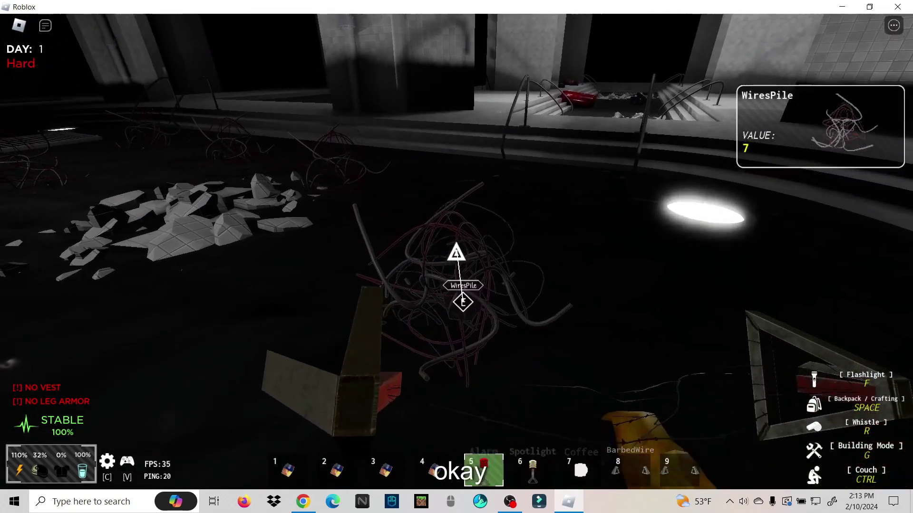
pyautogui.press('3')
pyautogui.click(457, 257)
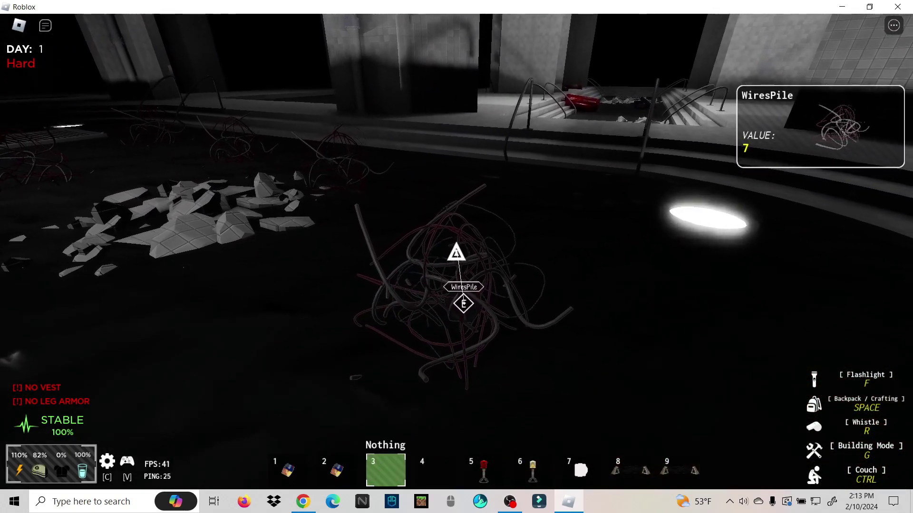
pyautogui.press('2')
pyautogui.click(456, 257)
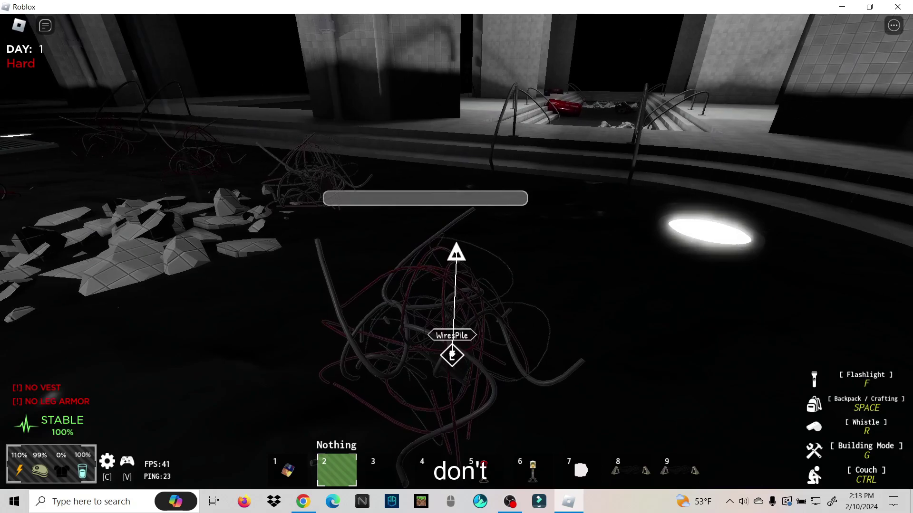
# - Harvest the wire piles in the pool, including the one beside the red gas tank
pyautogui.press('e')
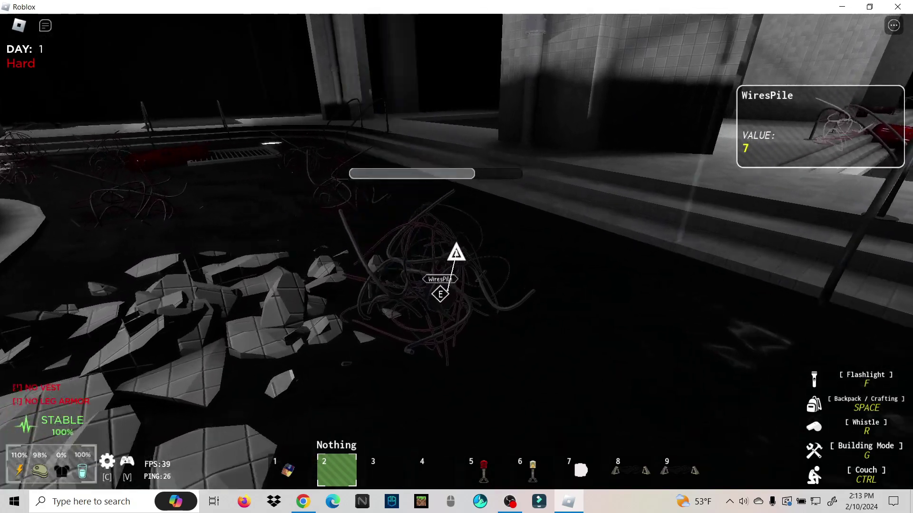
pyautogui.press('d')
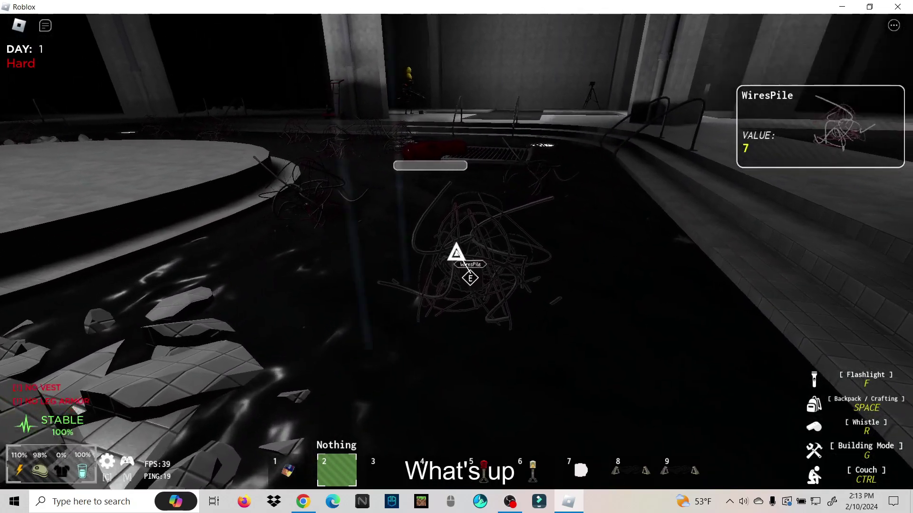
pyautogui.press('d')
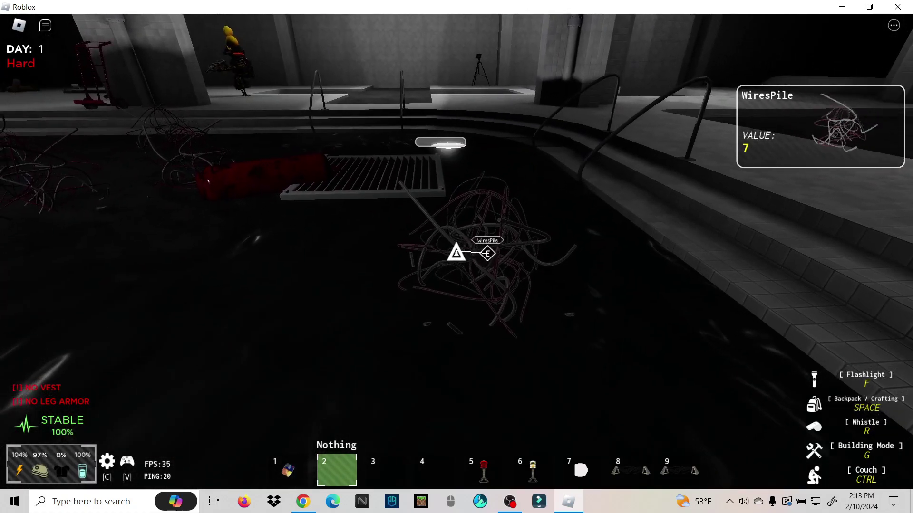
pyautogui.press('s')
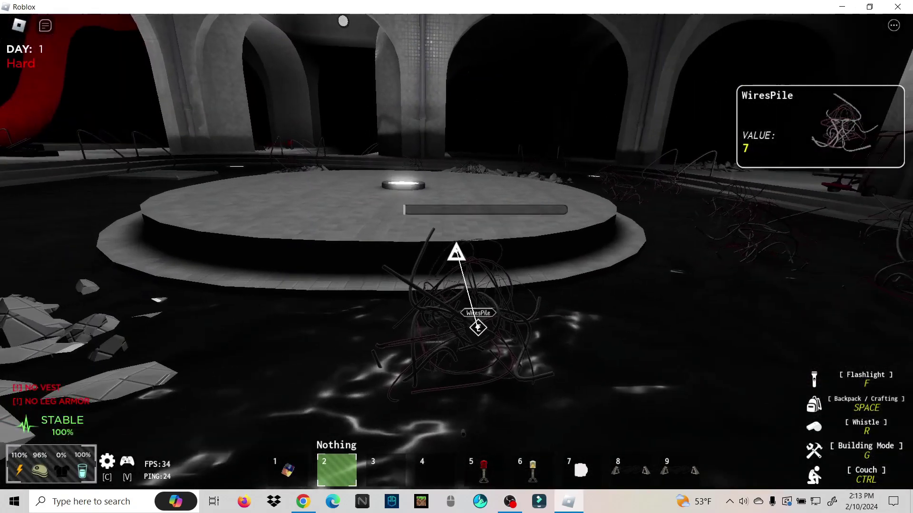
pyautogui.press('w')
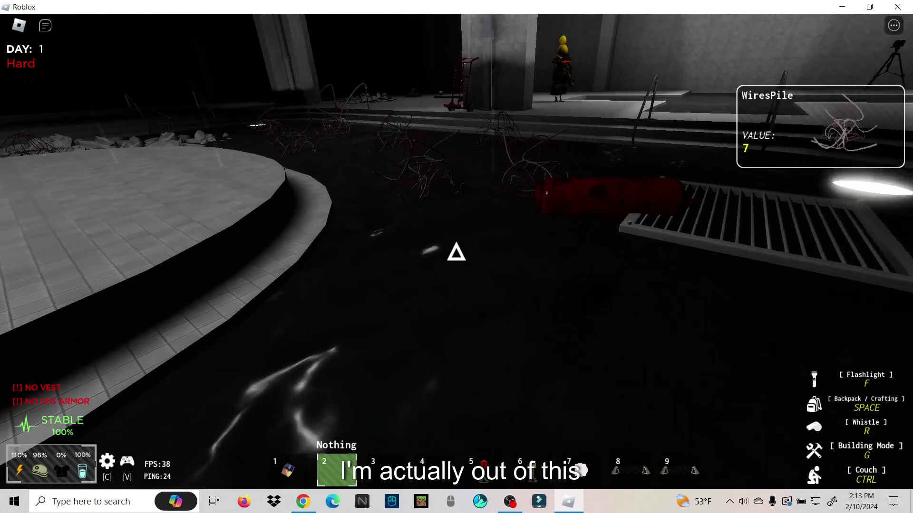
pyautogui.press('w')
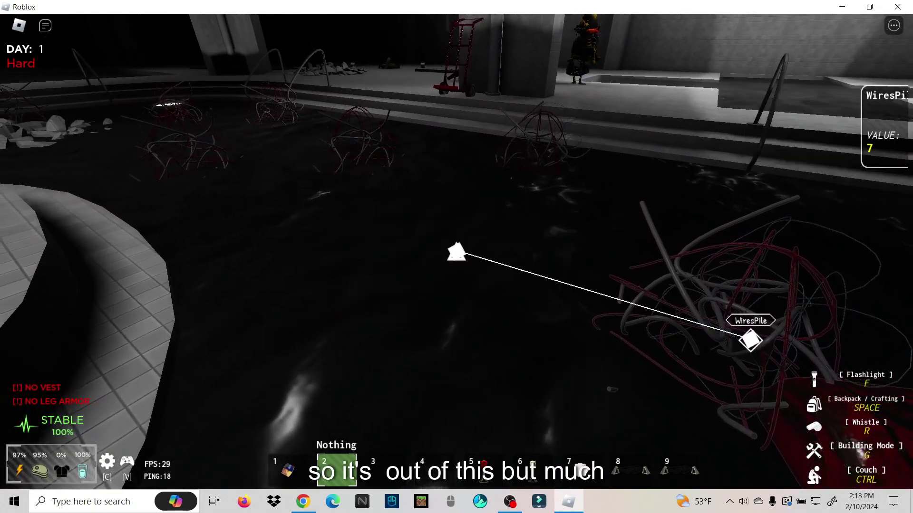
pyautogui.press('e')
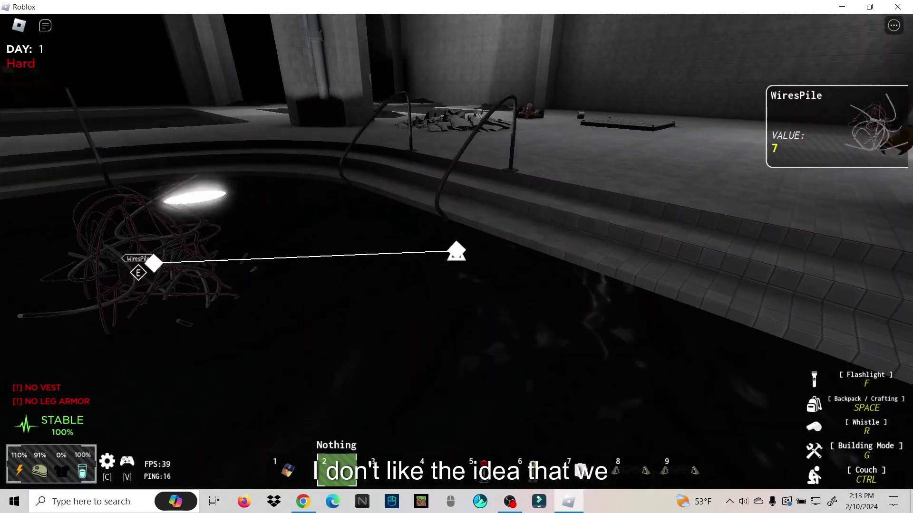
# - Climb out of the pool, walk to the yellow generator, and collect the gas tank
pyautogui.press('w')
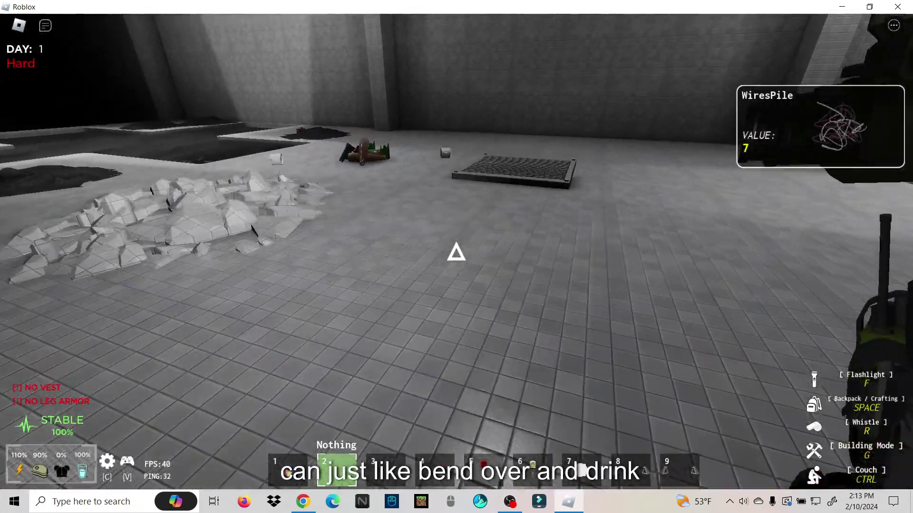
pyautogui.press('w')
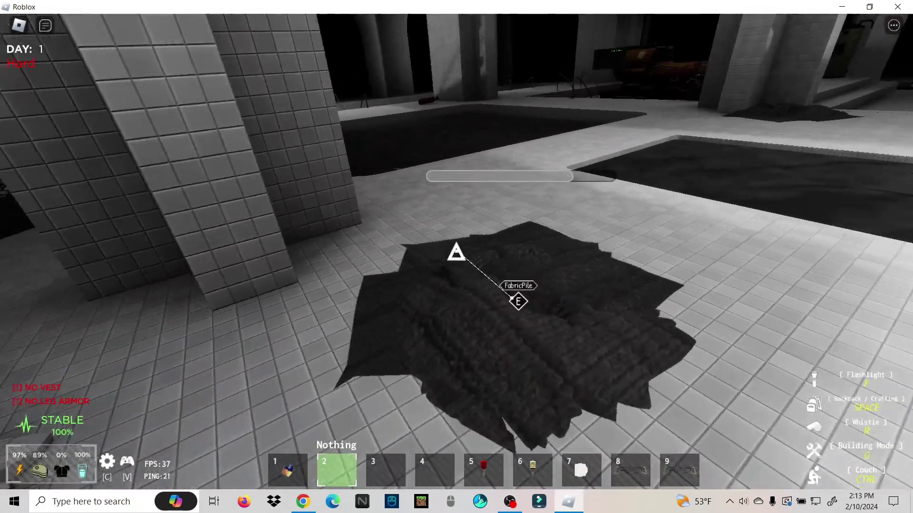
pyautogui.press('w')
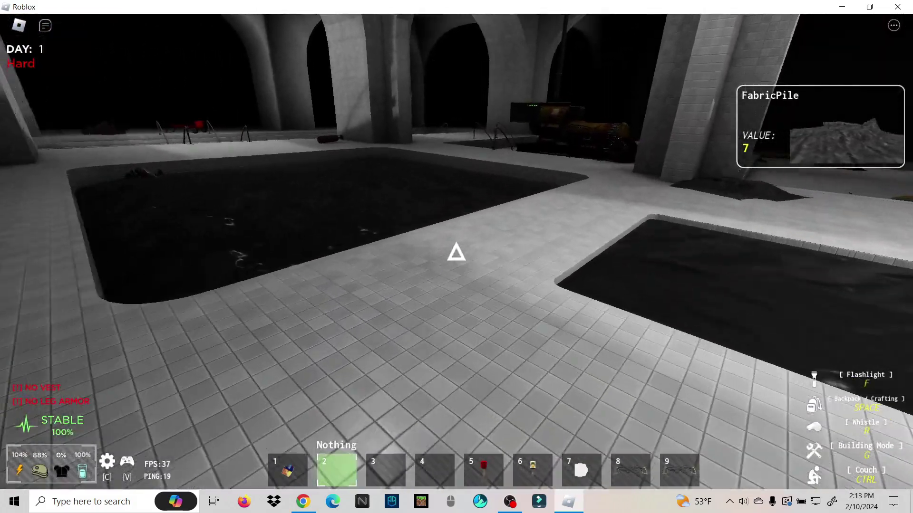
pyautogui.press('w')
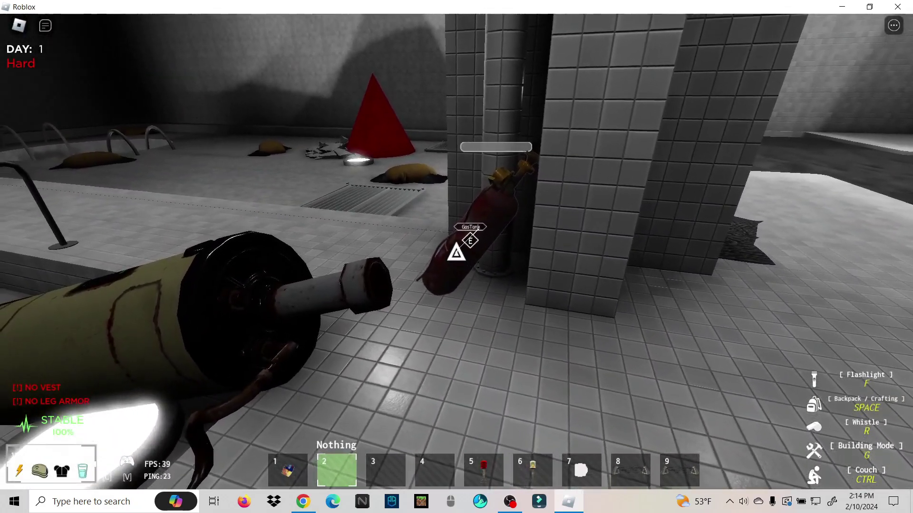
pyautogui.press('e')
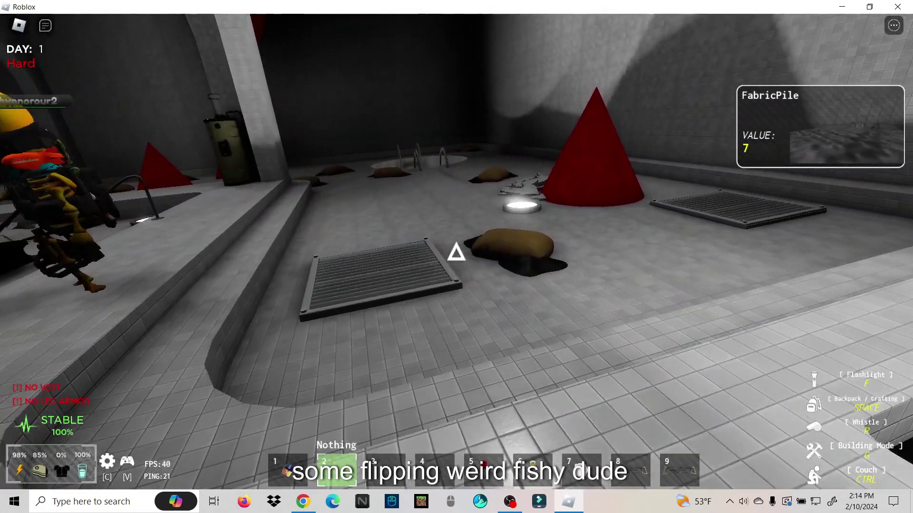
# - Craft a Lightsaber, put it in hotbar slot 1 and a can in slot 3, then close crafting
pyautogui.press('space')
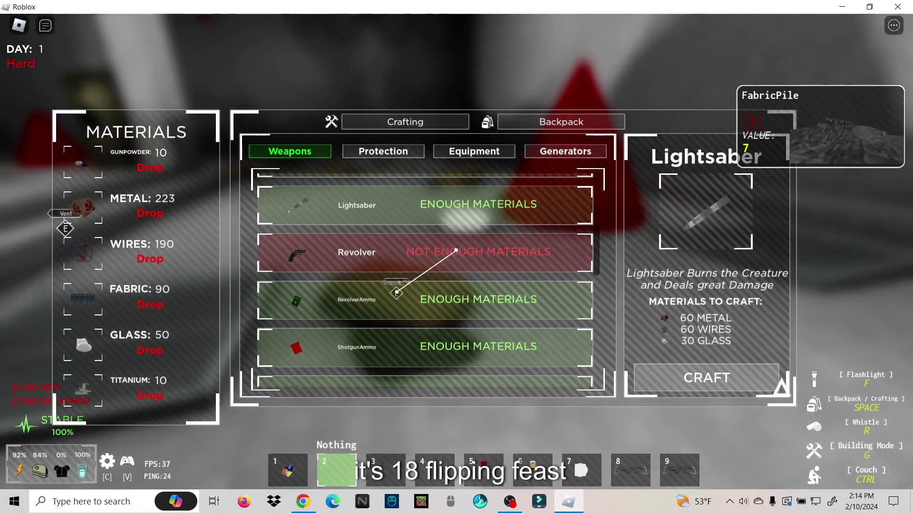
pyautogui.click(717, 381)
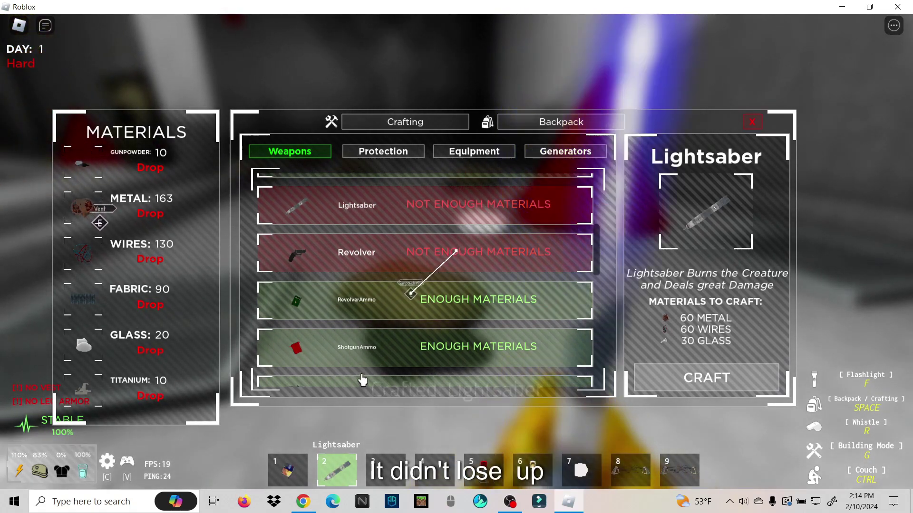
pyautogui.click(529, 122)
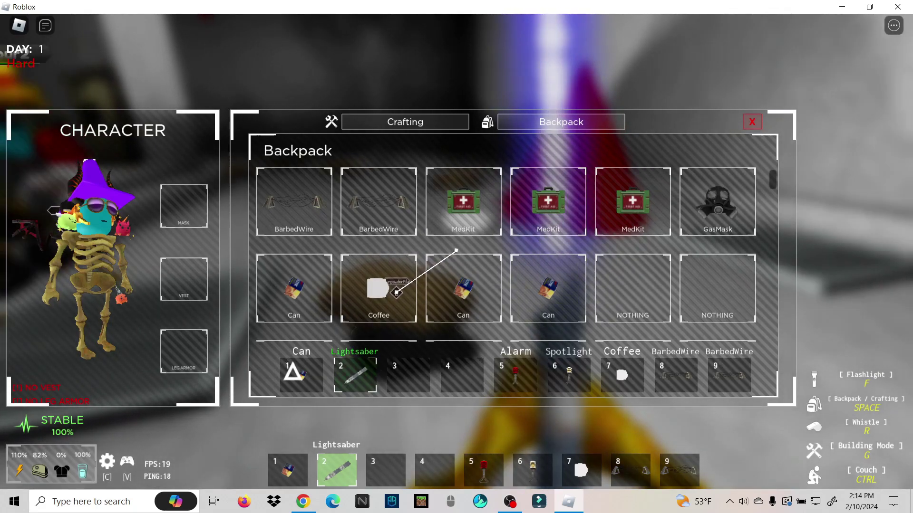
pyautogui.moveTo(302, 378); pyautogui.dragTo(355, 377)
pyautogui.moveTo(447, 322); pyautogui.dragTo(409, 375)
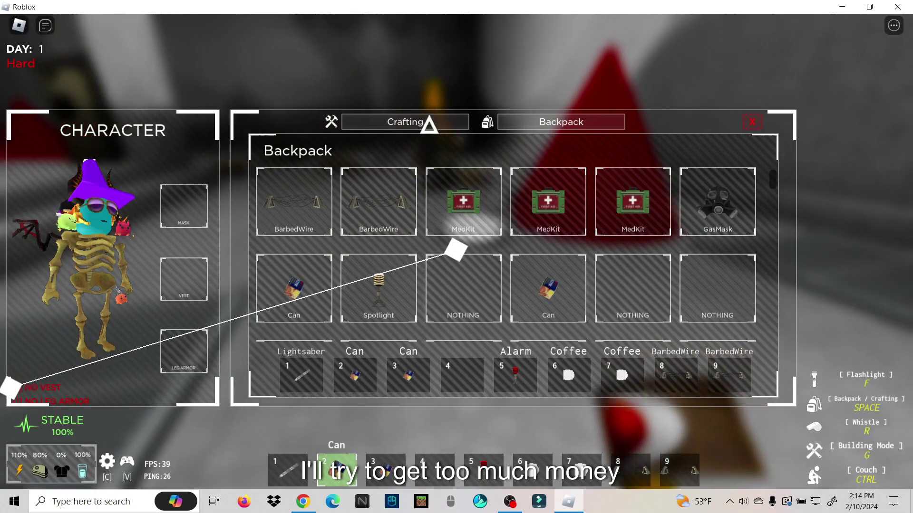
pyautogui.click(404, 122)
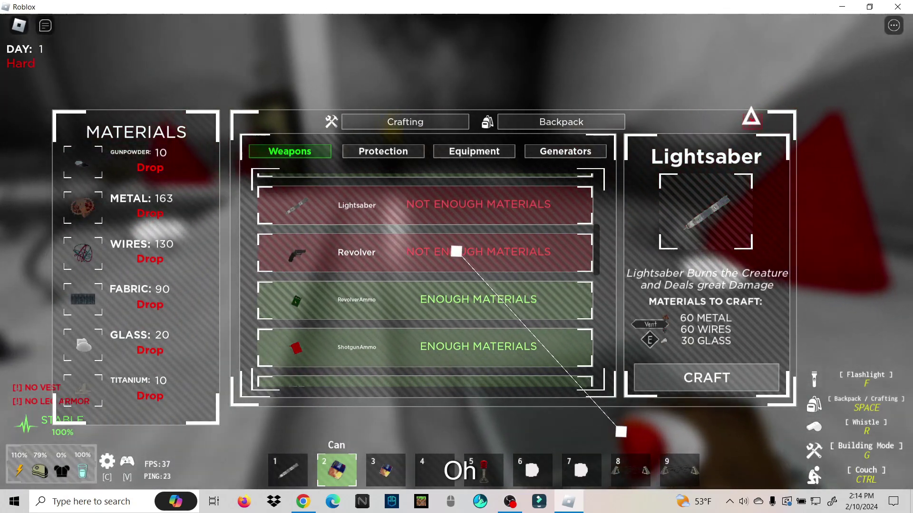
pyautogui.click(753, 121)
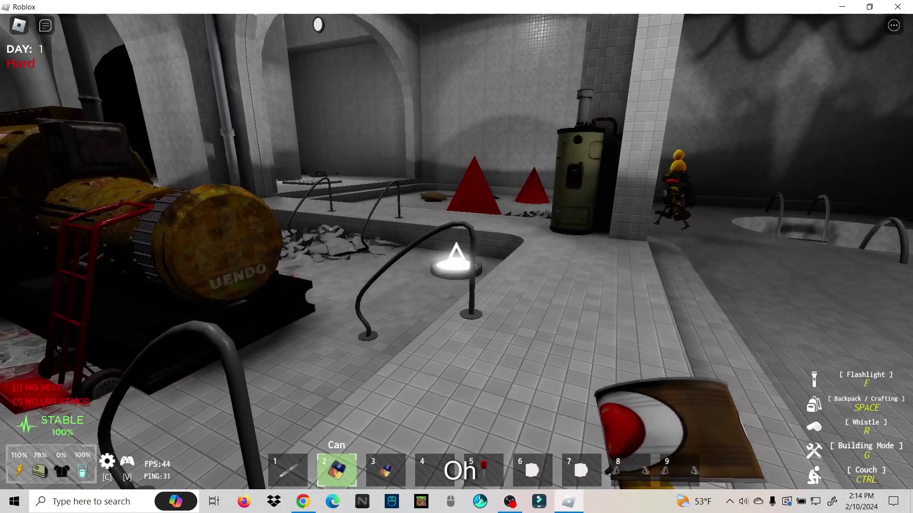
# - Equip the Lightsaber from slot 1 and walk past the water heater to the pool ladder
pyautogui.press('w')
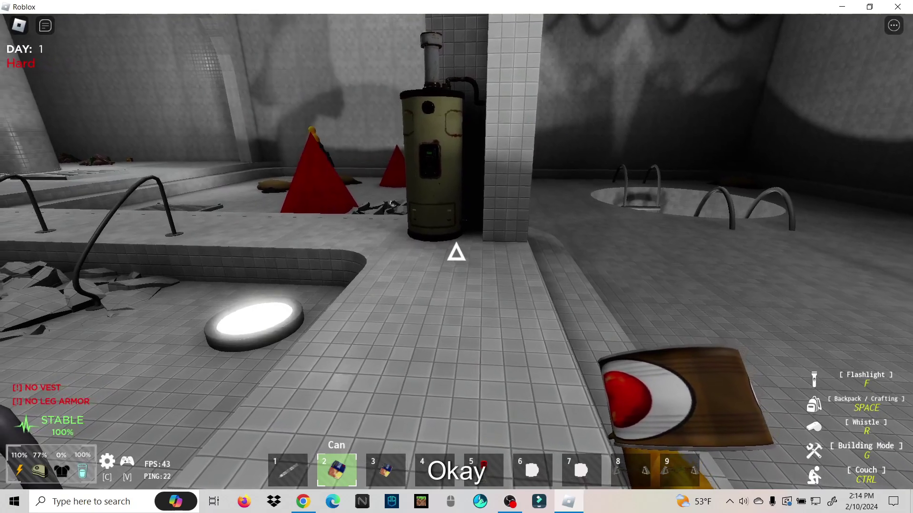
pyautogui.press('1')
pyautogui.press('w')
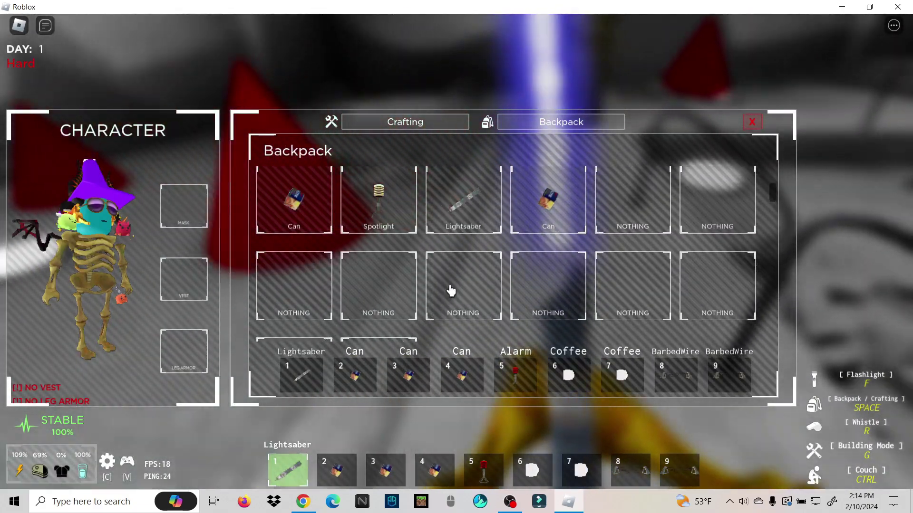
# - Close the backpack, walk to the floor vent, and drop the Lightsaber
pyautogui.press('space')
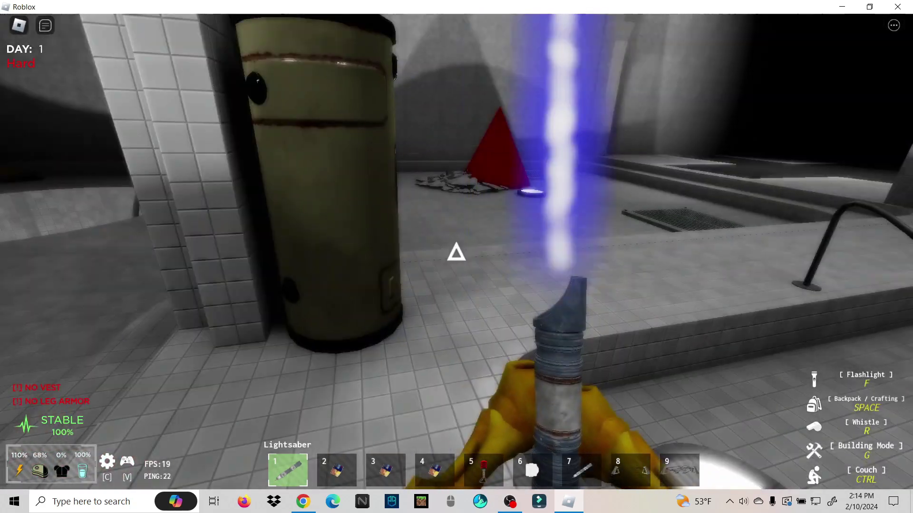
pyautogui.scroll(-3, 456, 252)
pyautogui.scroll(-3, 456, 252)
pyautogui.press('w')
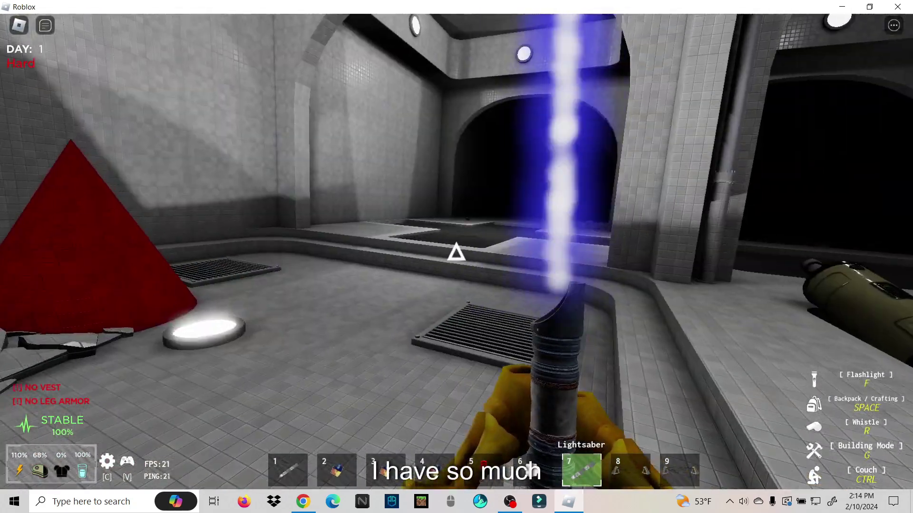
pyautogui.press('w')
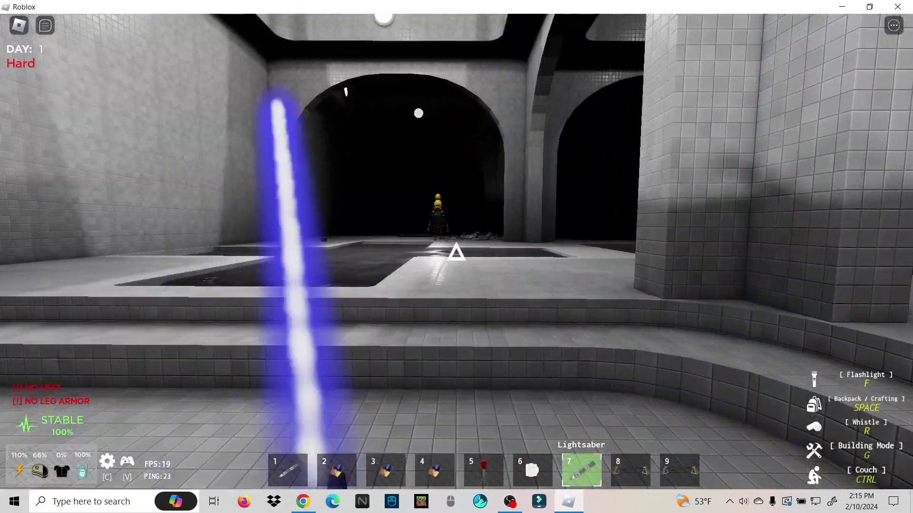
pyautogui.press('BackSpace')
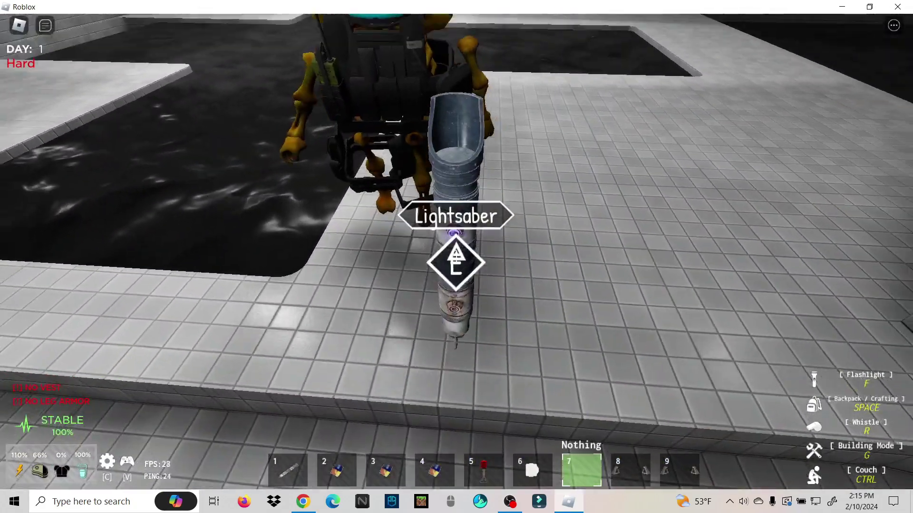
# - Equip the barbed wire in slot 8, pick up the can, and start laying wire
pyautogui.press('4')
pyautogui.press('6')
pyautogui.press('8')
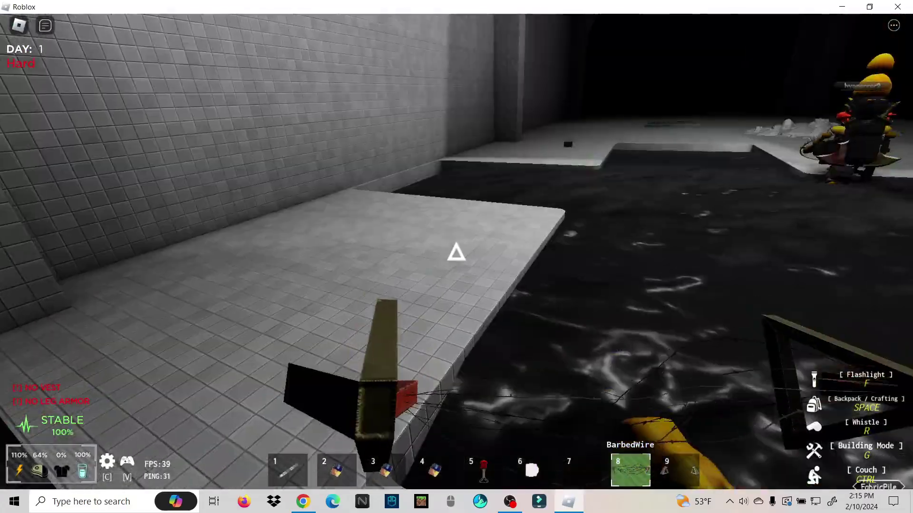
pyautogui.press('w')
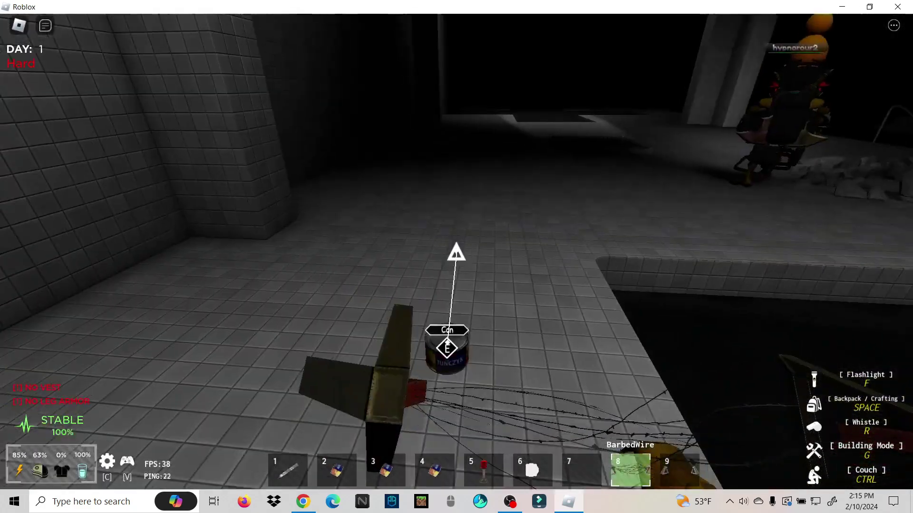
pyautogui.press('e')
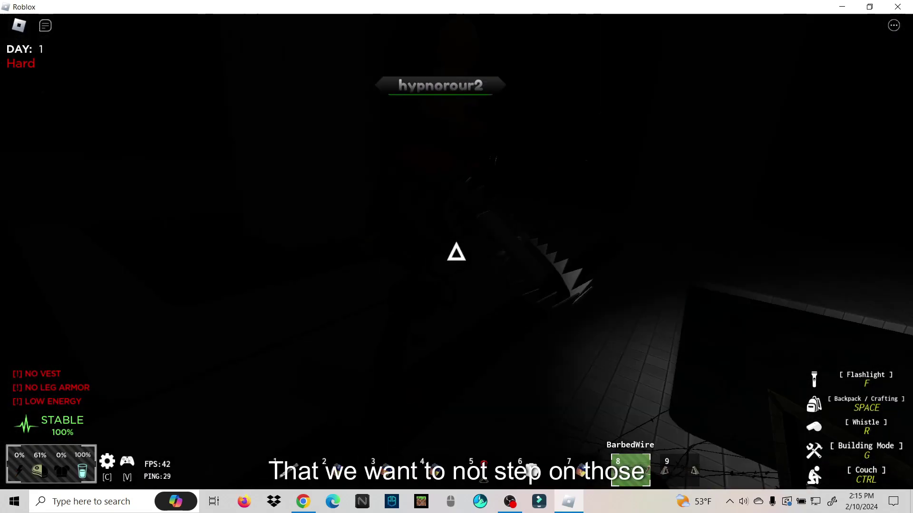
pyautogui.press('e')
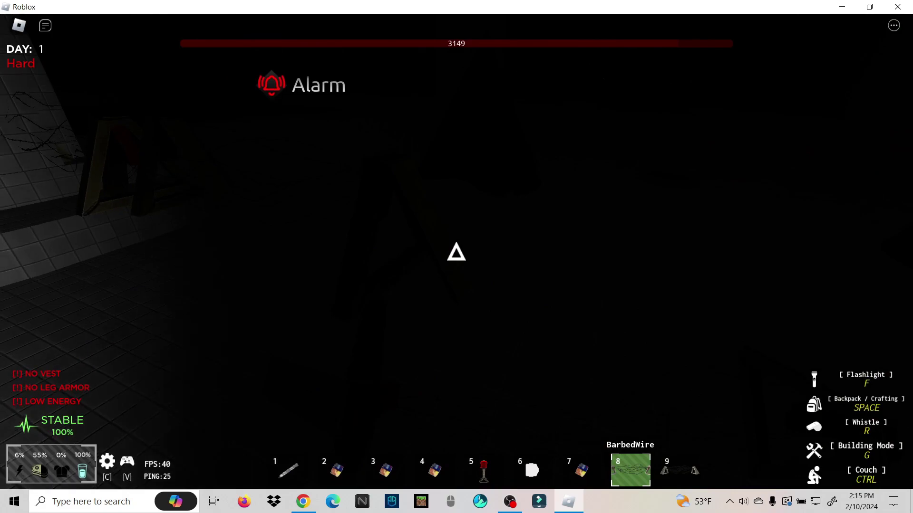
# - Lay the held barbed wire, then move the spotlight to the hotbar and place it
pyautogui.click(456, 253)
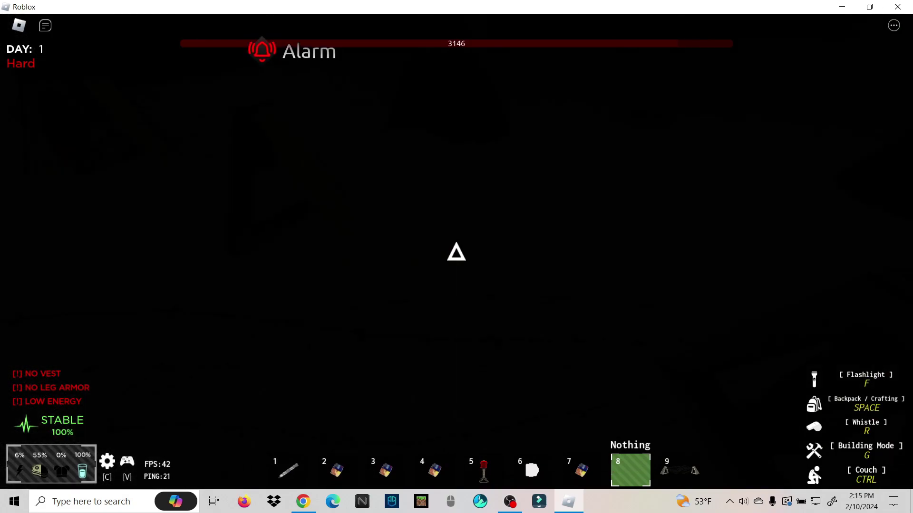
pyautogui.press('space')
pyautogui.press('space')
pyautogui.scroll(3, 456, 252)
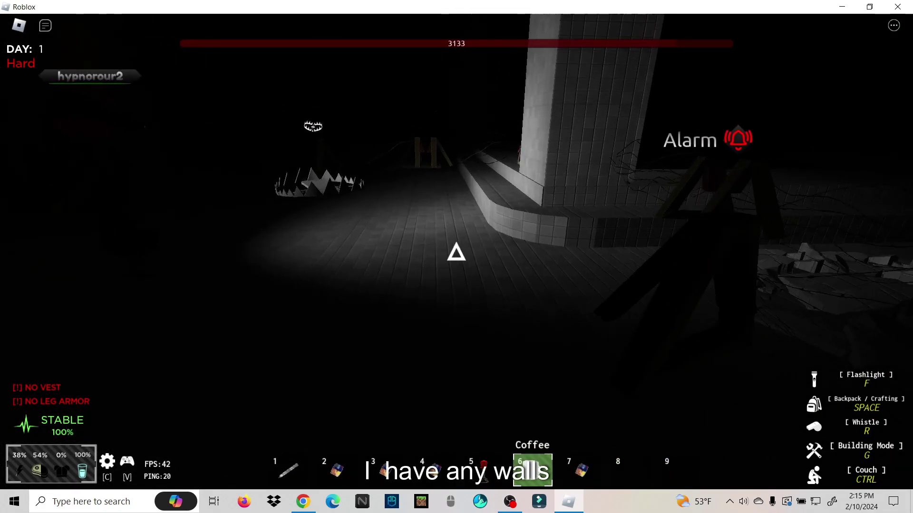
pyautogui.scroll(2, 457, 253)
pyautogui.scroll(-1, 456, 252)
pyautogui.press('space')
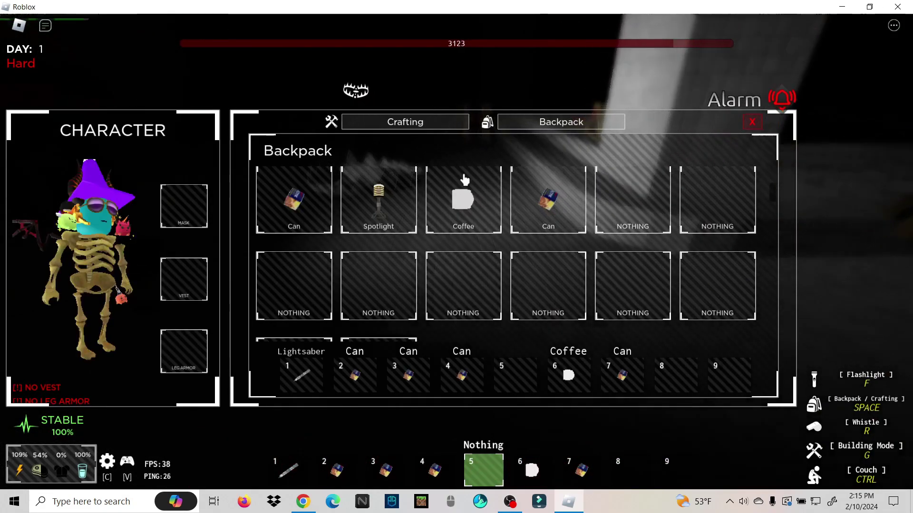
pyautogui.click(681, 378)
pyautogui.press('space')
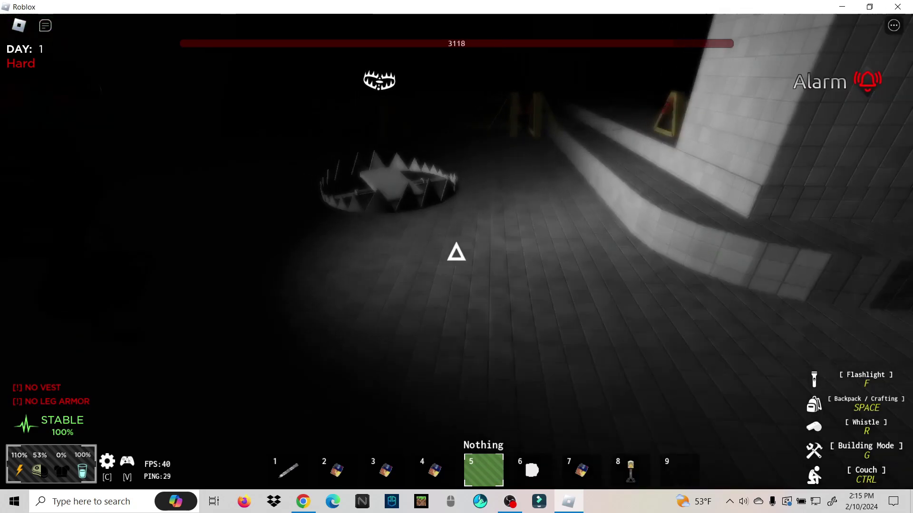
pyautogui.scroll(-3, 457, 252)
pyautogui.click(456, 253)
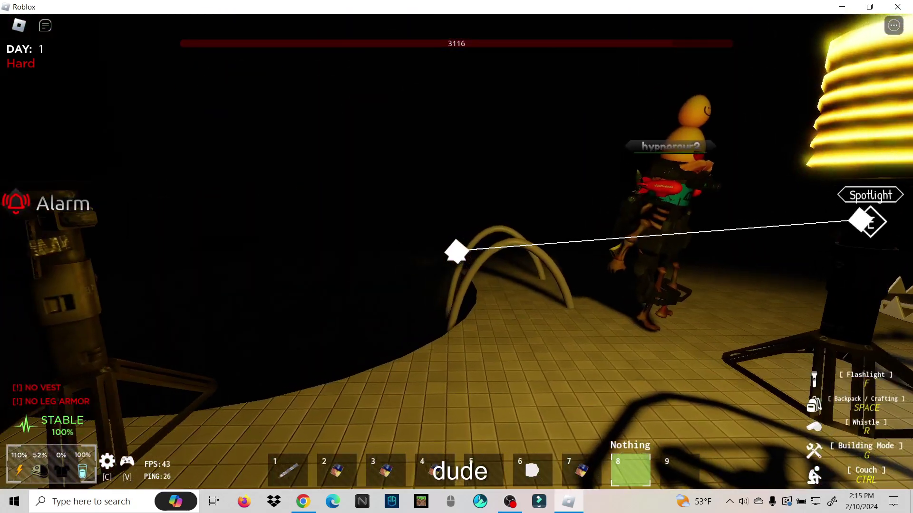
# - Move two barbed wires from the backpack into the hotbar and place them
pyautogui.press('space')
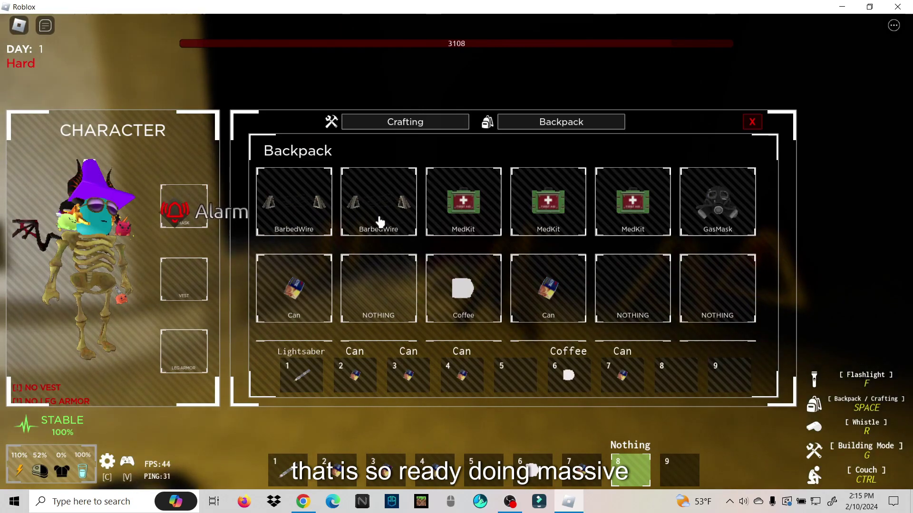
pyautogui.moveTo(391, 228); pyautogui.dragTo(661, 374)
pyautogui.moveTo(314, 229); pyautogui.dragTo(743, 393)
pyautogui.press('space')
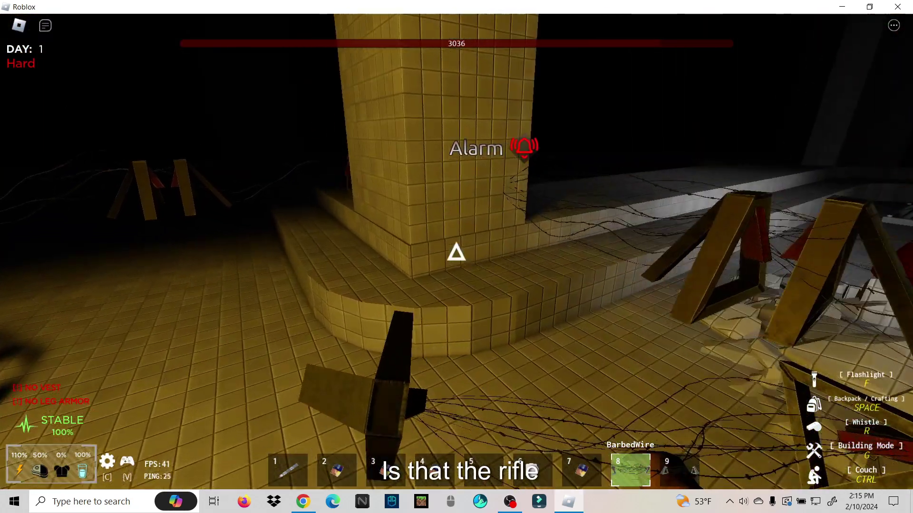
pyautogui.press('9')
pyautogui.press('8')
pyautogui.press('9')
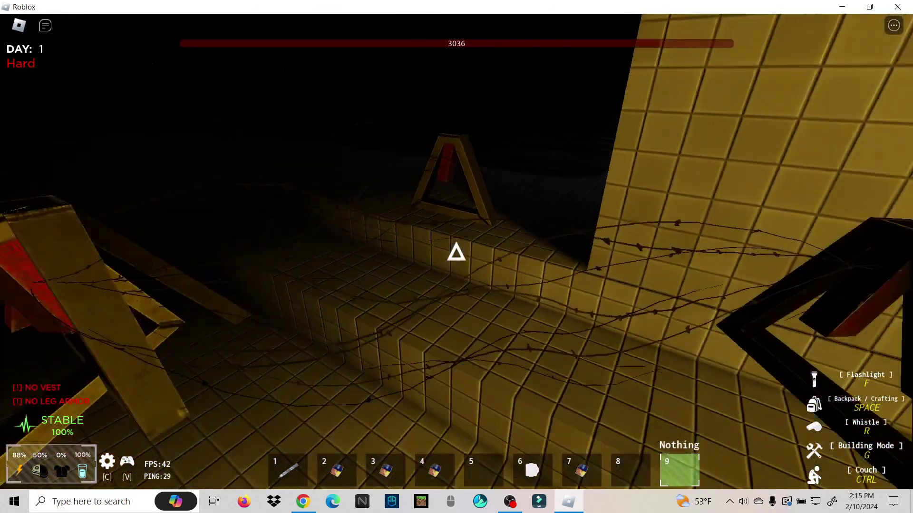
# - Assign the Coffee and a MedKit to hotbar slots and show the crafting recipes
pyautogui.press('space')
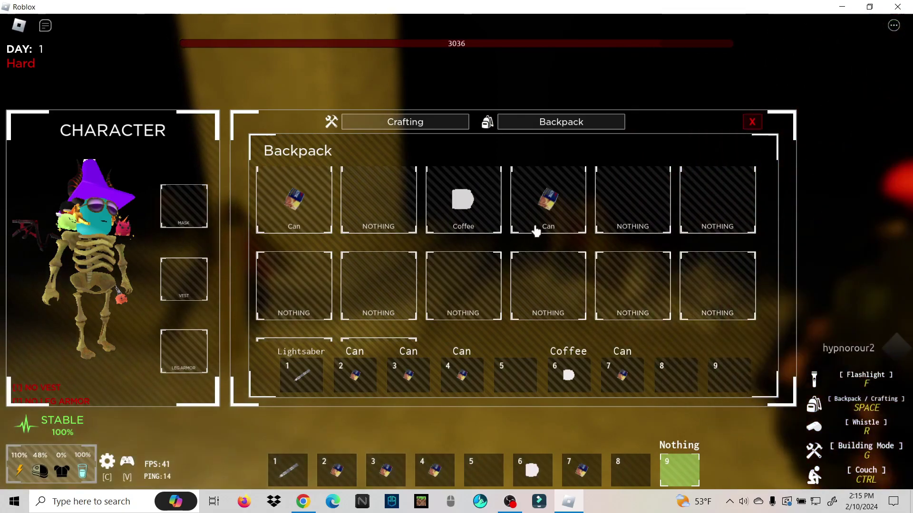
pyautogui.click(525, 365)
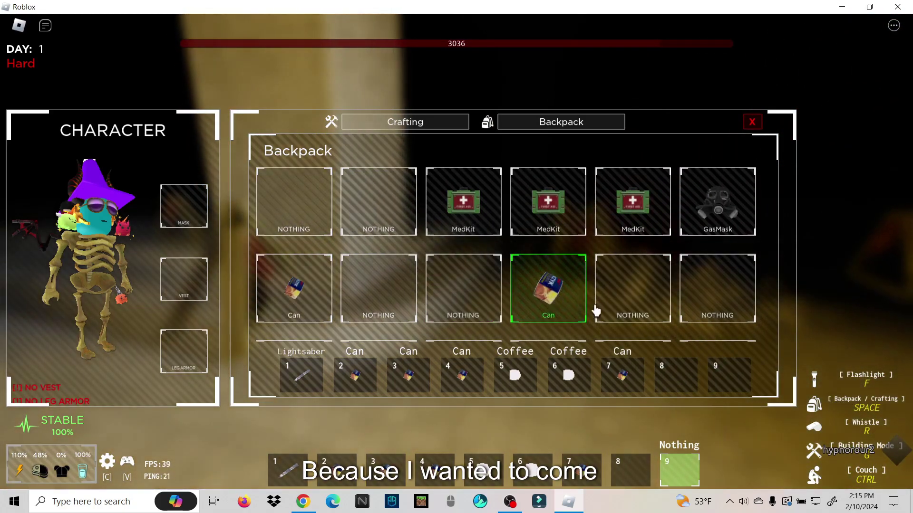
pyautogui.scroll(-1, 668, 349)
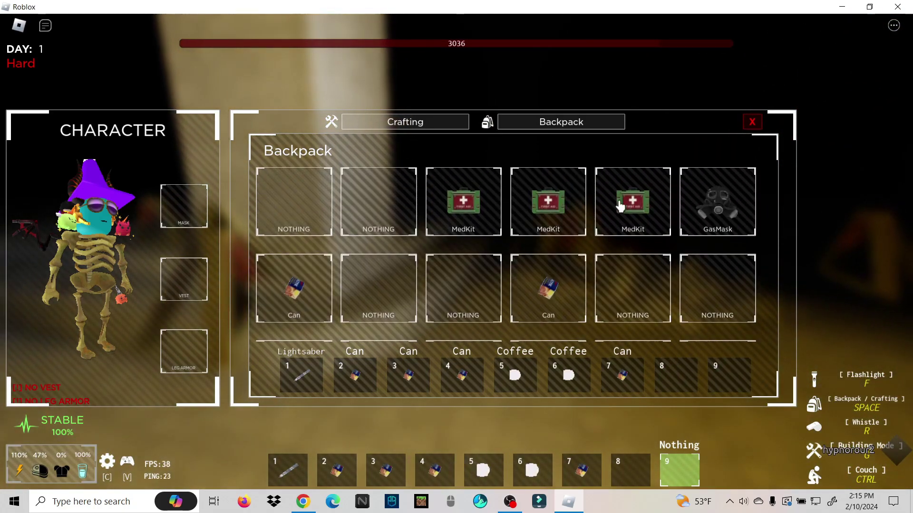
pyautogui.click(556, 223)
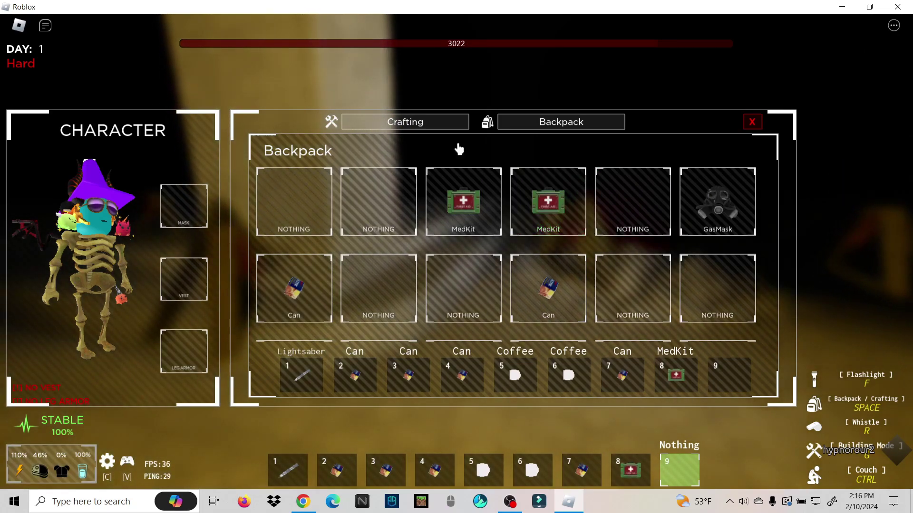
pyautogui.click(404, 125)
pyautogui.scroll(-3, 419, 264)
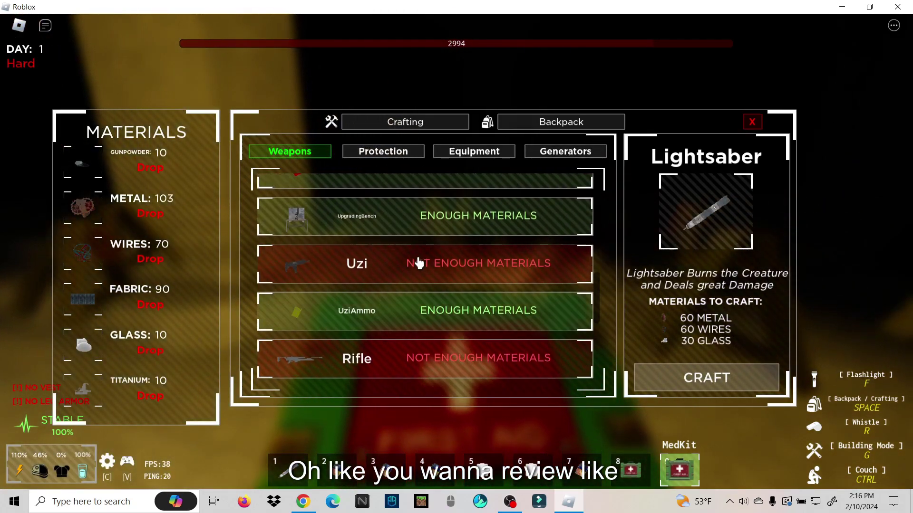
pyautogui.scroll(-1, 420, 263)
# - Reopen the crafting menu on the Protection recipes and craft the Turret
pyautogui.press('space')
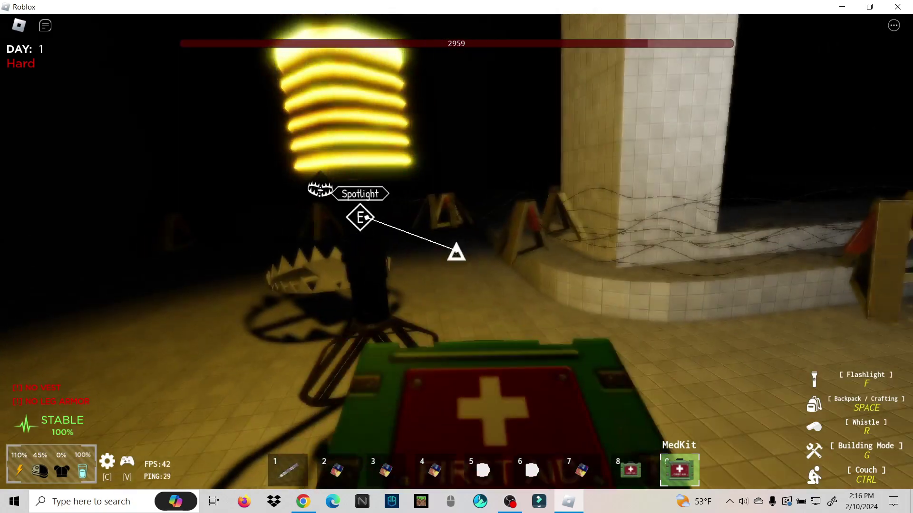
pyautogui.scroll(6, 456, 257)
pyautogui.scroll(2, 456, 257)
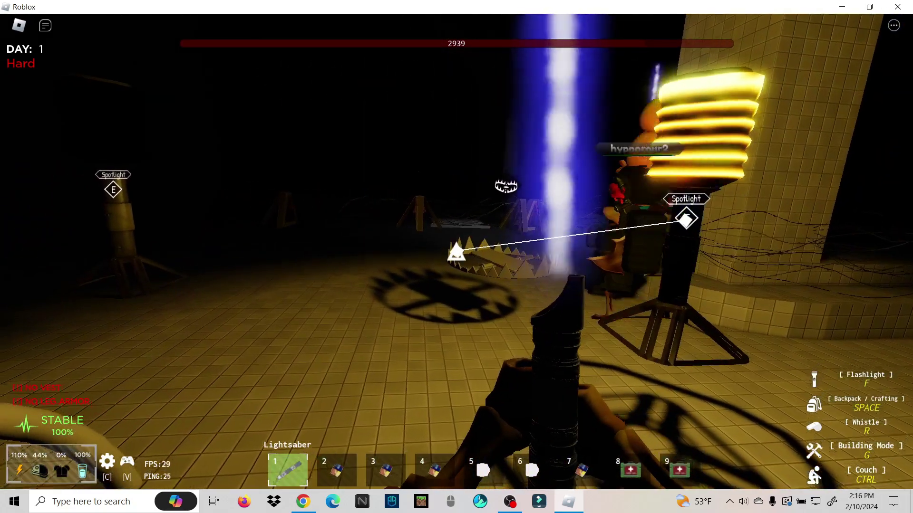
pyautogui.scroll(-1, 456, 256)
pyautogui.press('space')
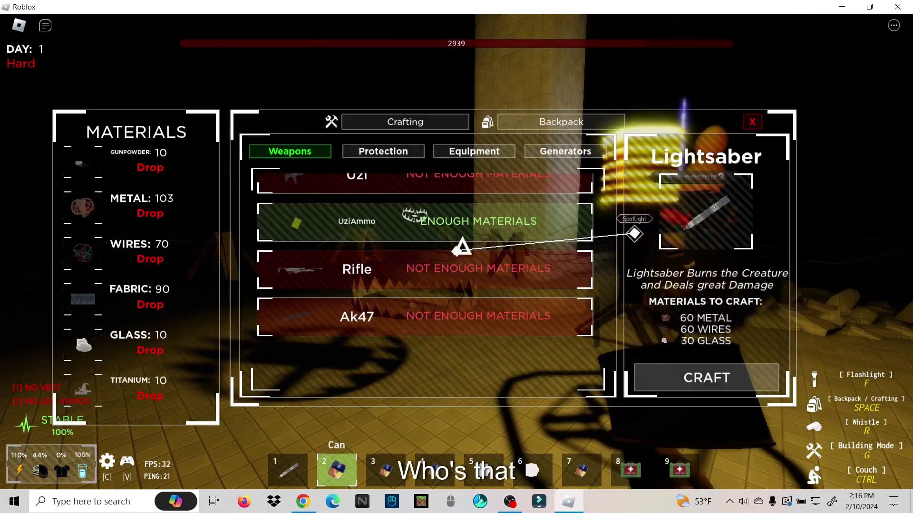
pyautogui.scroll(3, 421, 208)
pyautogui.scroll(-6, 431, 206)
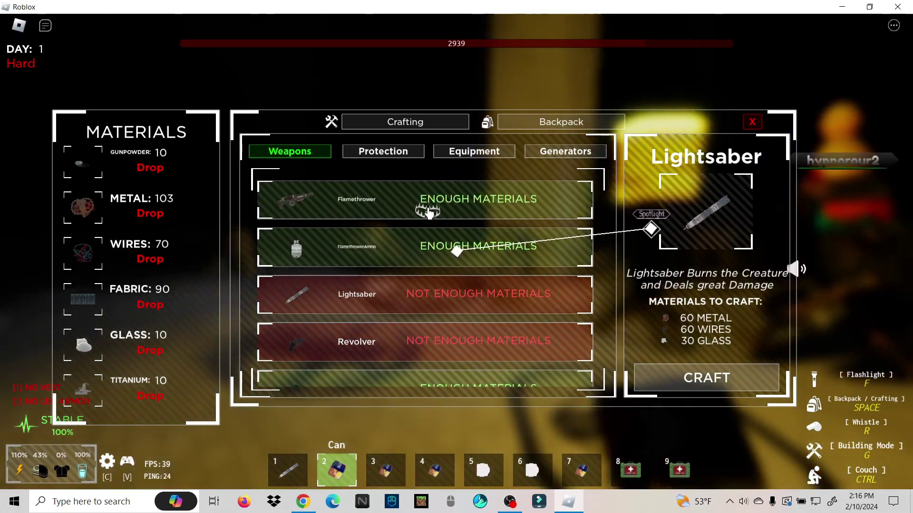
pyautogui.scroll(2, 430, 213)
pyautogui.click(398, 154)
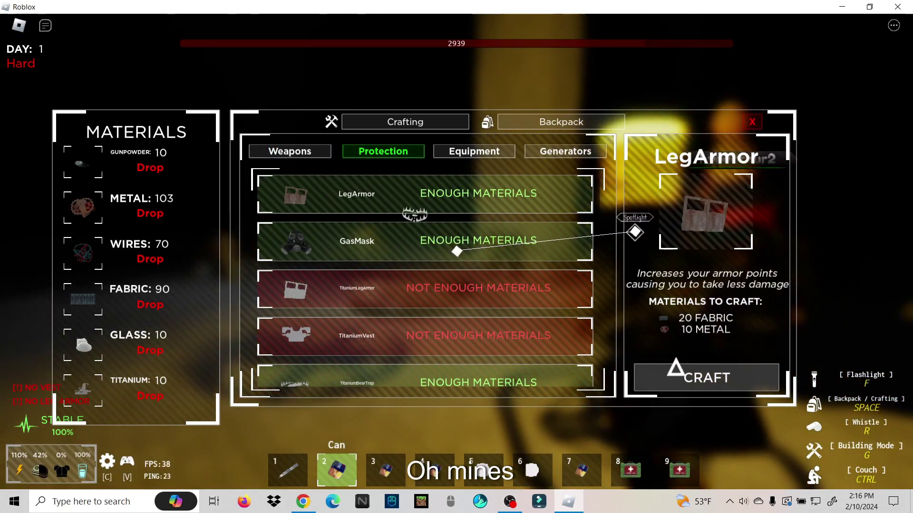
pyautogui.scroll(-2, 476, 319)
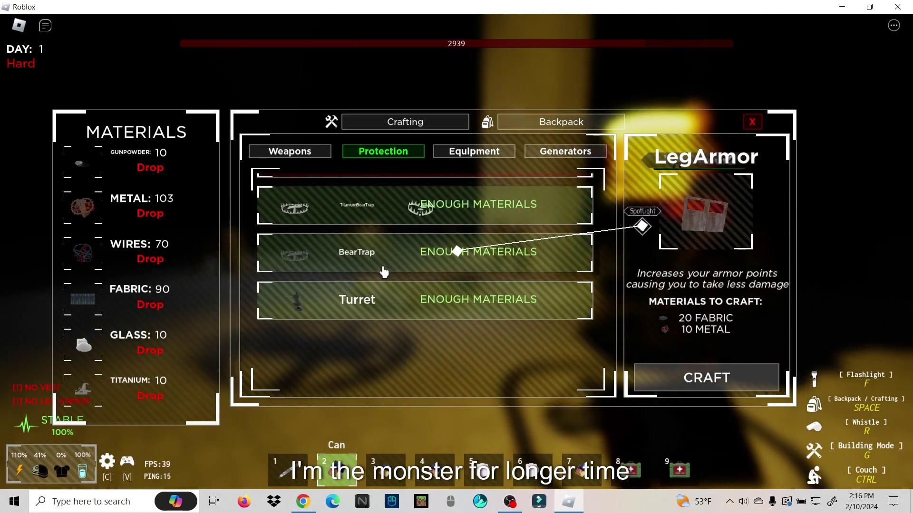
pyautogui.scroll(2, 364, 253)
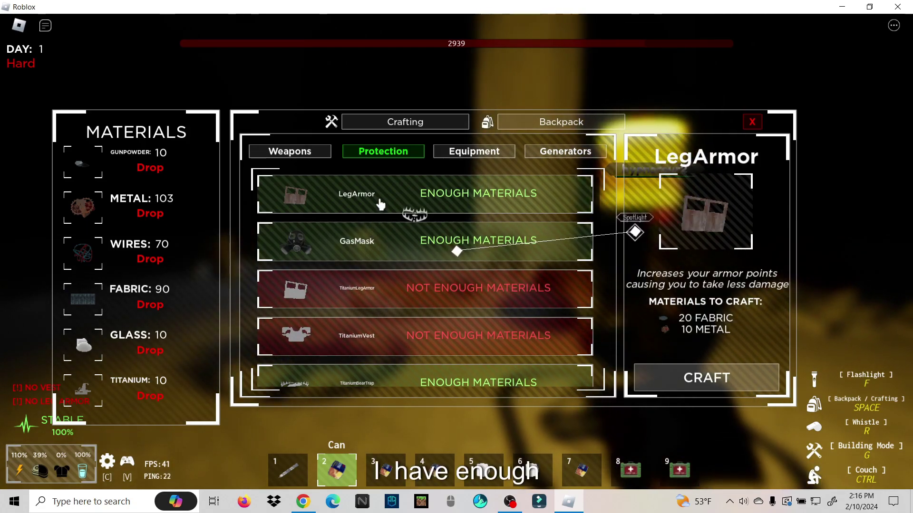
pyautogui.scroll(2, 367, 241)
pyautogui.scroll(-2, 353, 289)
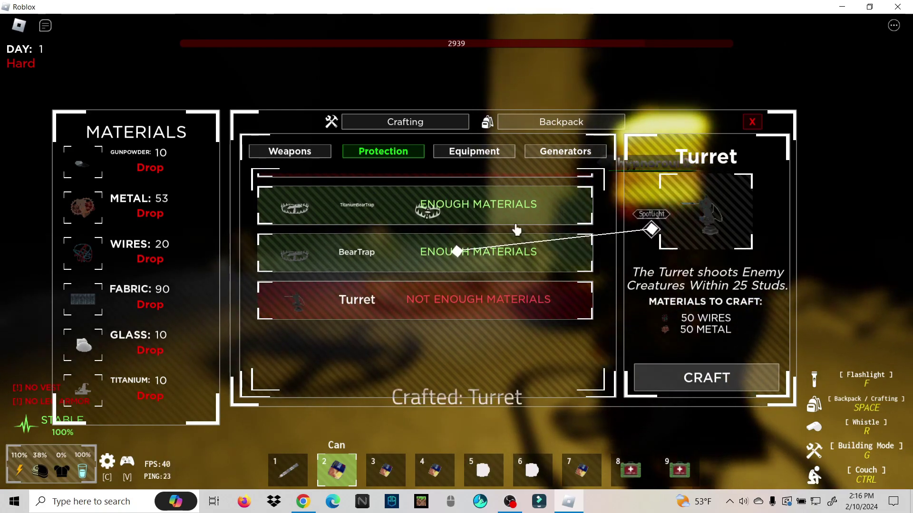
# - Equip the Turret from the backpack and place it in the base beside the spotlight
pyautogui.click(541, 122)
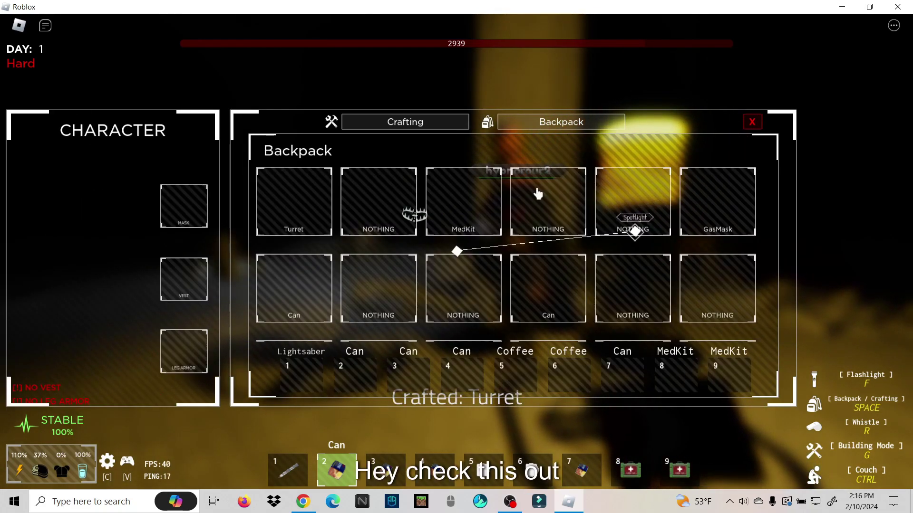
pyautogui.click(294, 217)
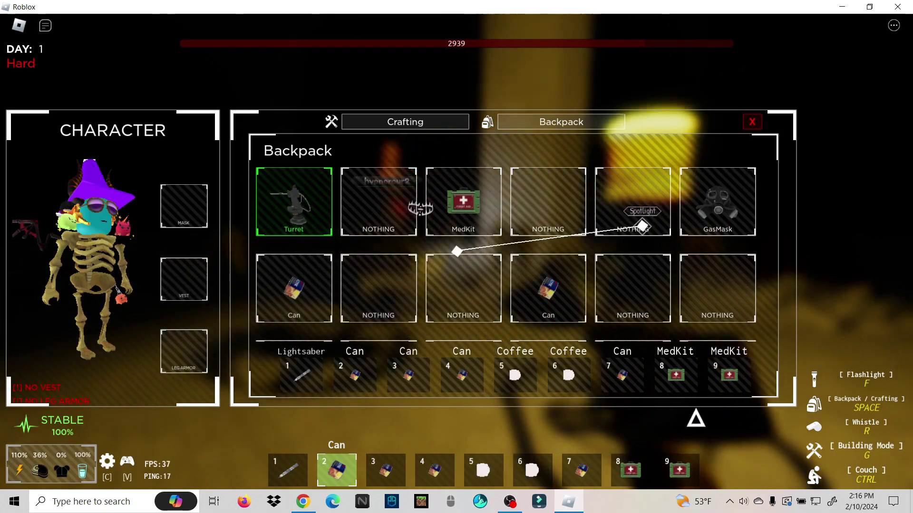
pyautogui.press('space')
pyautogui.press('6')
pyautogui.click(456, 252)
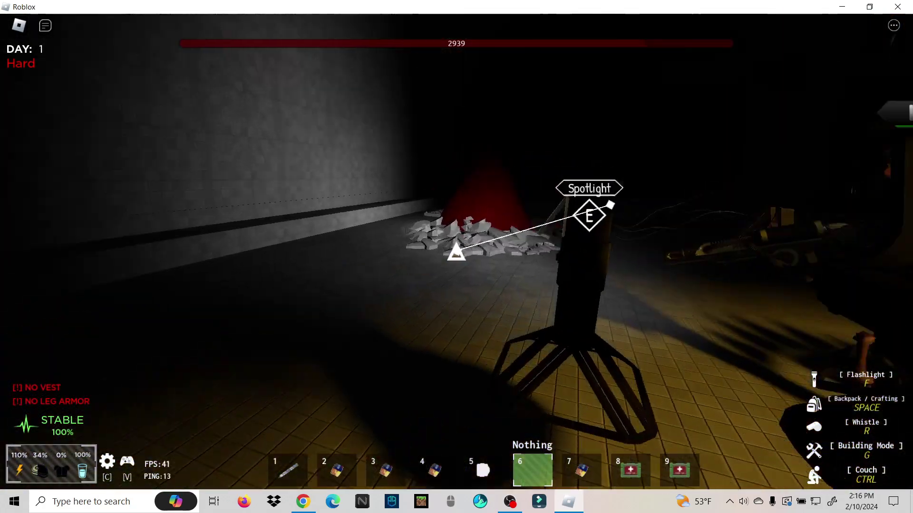
pyautogui.press('space')
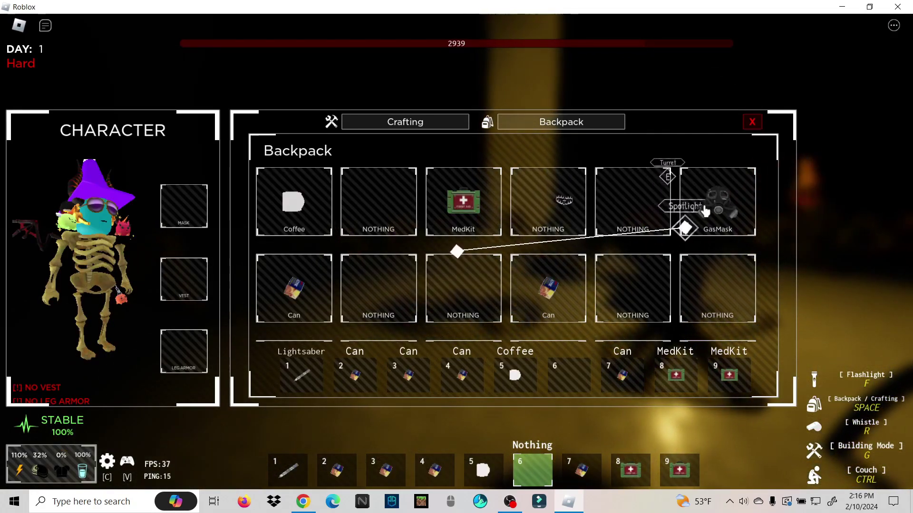
# - Craft a Bed from the Equipment recipes, place it as the spawn point, and craft a Watch
pyautogui.click(431, 123)
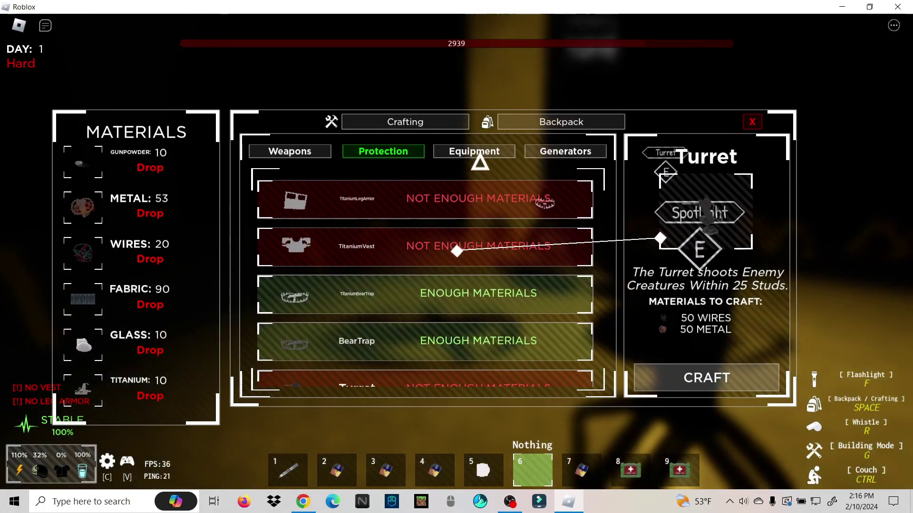
pyautogui.click(474, 152)
pyautogui.click(418, 196)
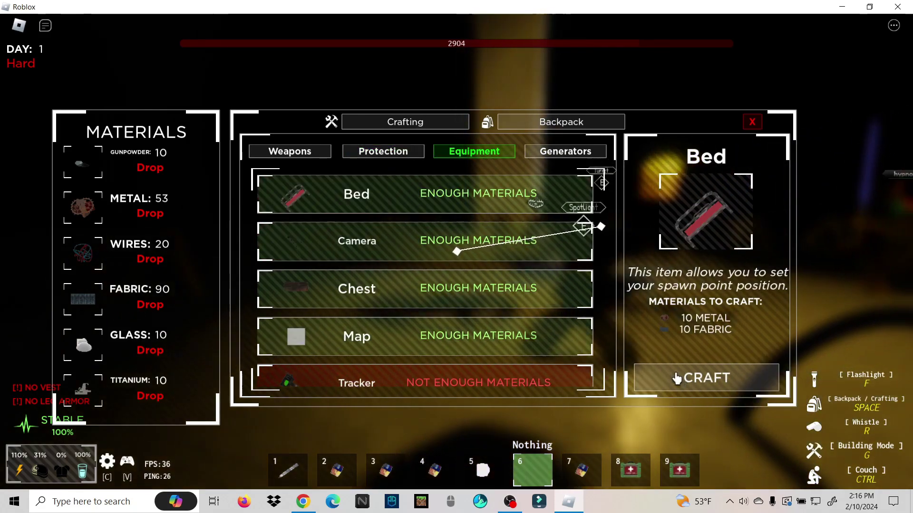
pyautogui.click(685, 378)
pyautogui.click(456, 253)
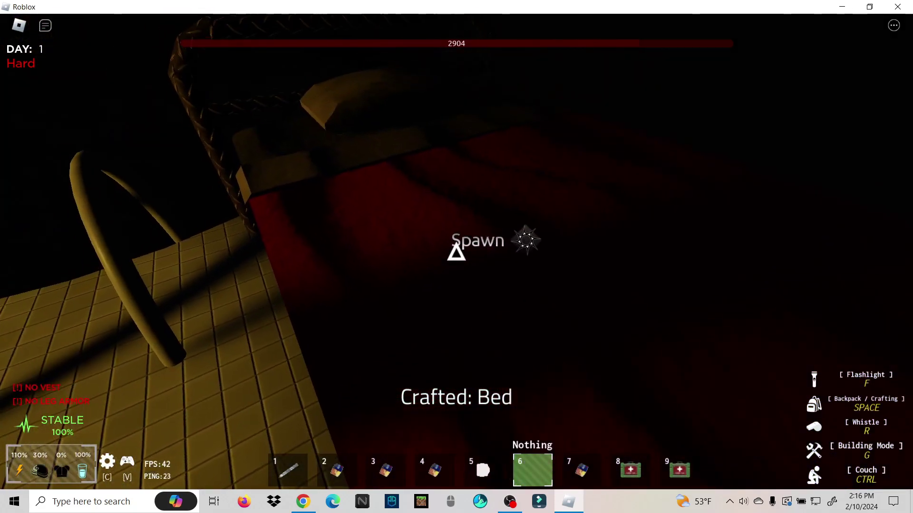
pyautogui.press('space')
pyautogui.scroll(-2, 435, 253)
pyautogui.scroll(-2, 435, 253)
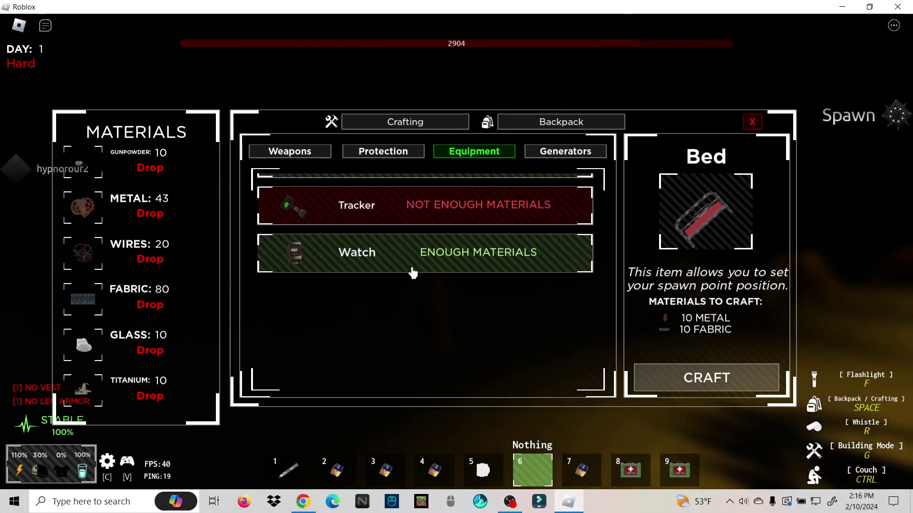
pyautogui.scroll(3, 431, 262)
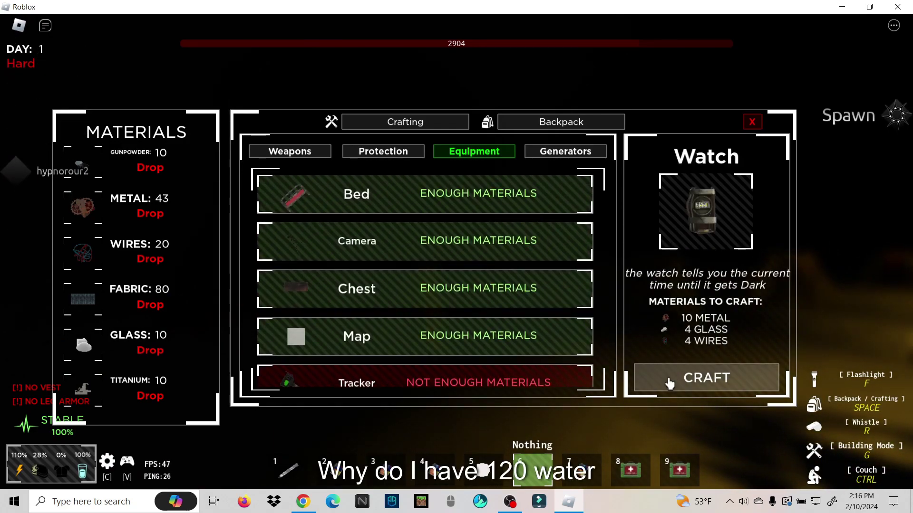
pyautogui.click(540, 125)
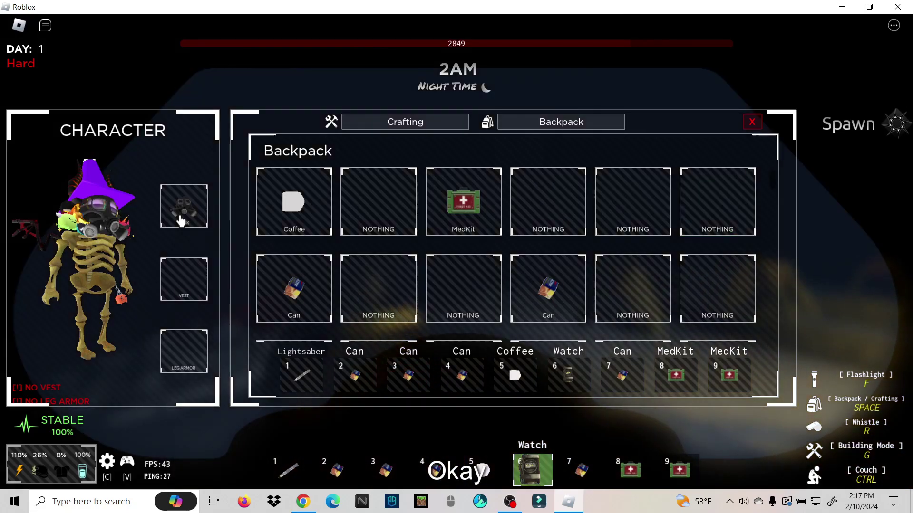
# - Store the GasMask in backpack slot 2 and eat the cans from hotbar slots 3 and 2
pyautogui.click(181, 210)
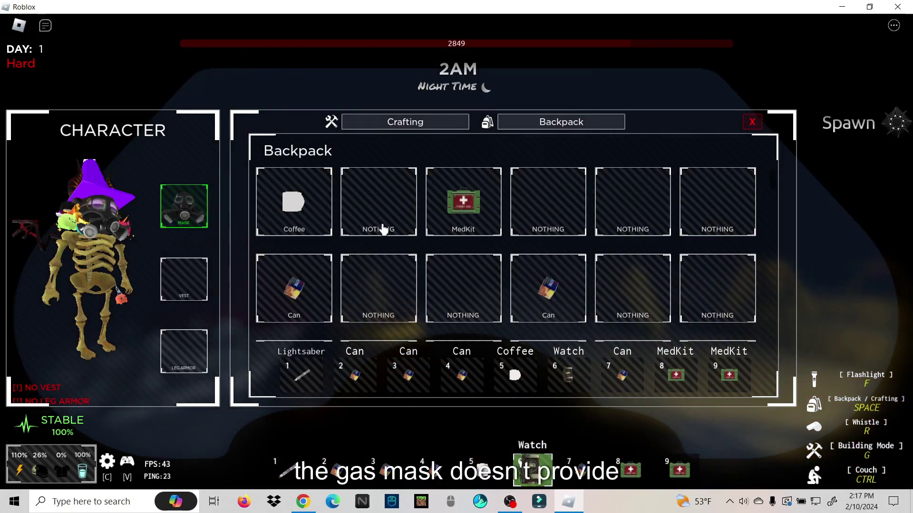
pyautogui.press('space')
pyautogui.press('3')
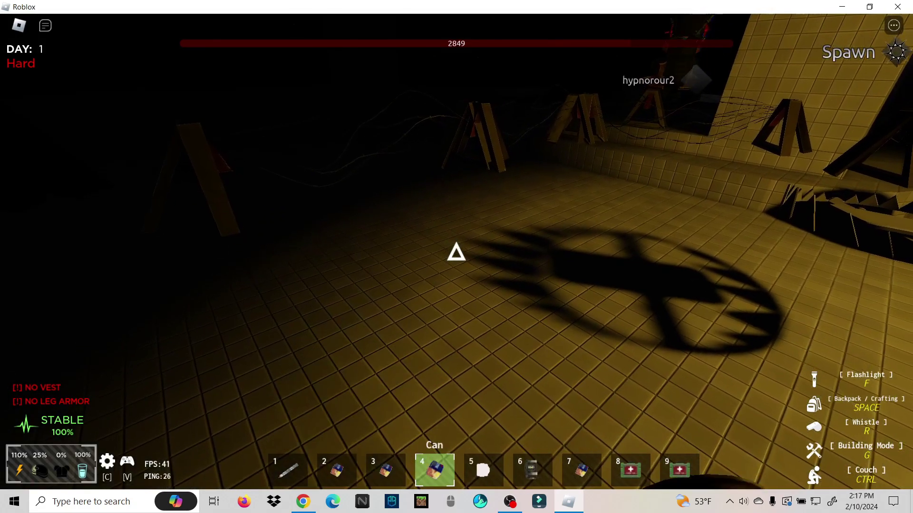
pyautogui.click(457, 253)
pyautogui.press('2')
pyautogui.click(457, 252)
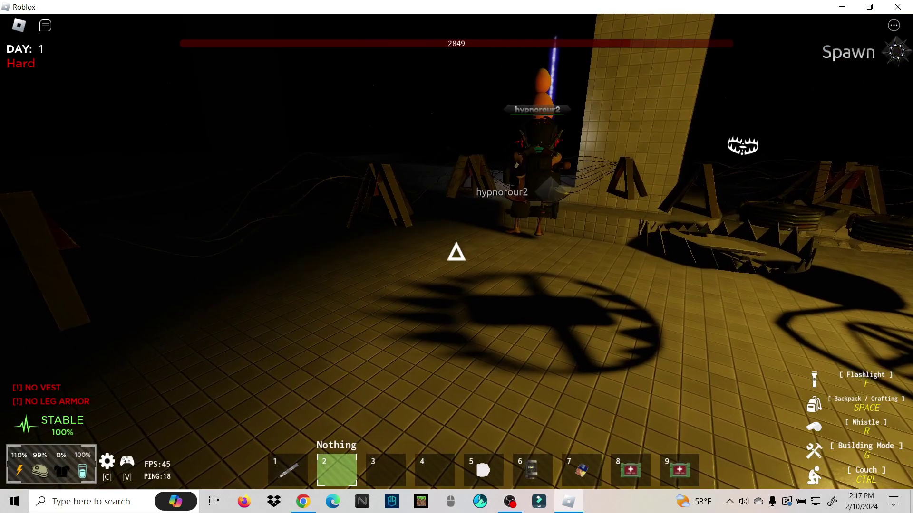
pyautogui.press('space')
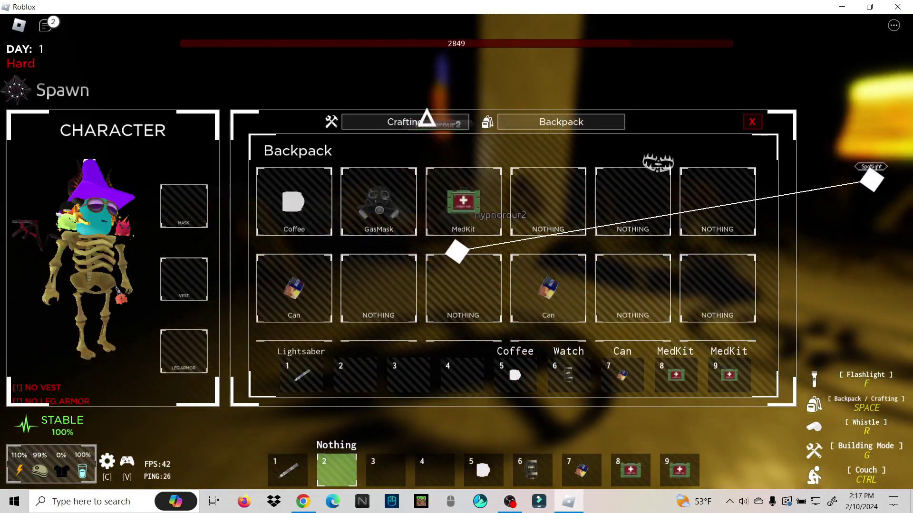
pyautogui.click(423, 122)
pyautogui.scroll(-3, 438, 233)
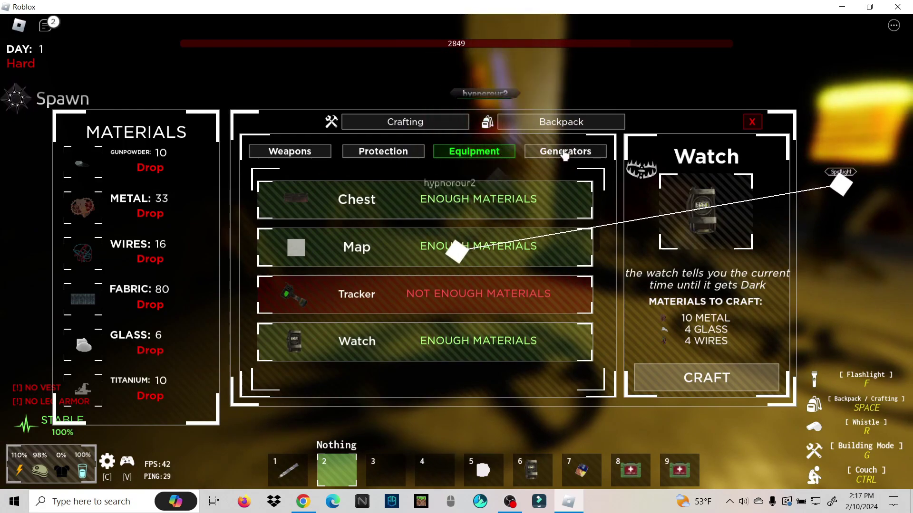
# - Craft a TitaniumGenerator from the Generators recipes, then cycle hotbar slots 1 to 3
pyautogui.click(541, 152)
pyautogui.scroll(-3, 381, 262)
pyautogui.scroll(3, 381, 261)
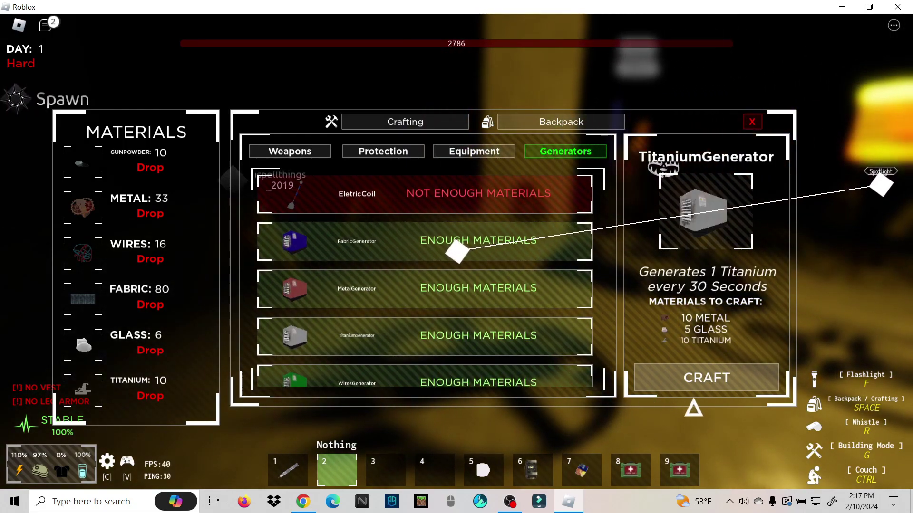
pyautogui.click(697, 387)
pyautogui.press('space')
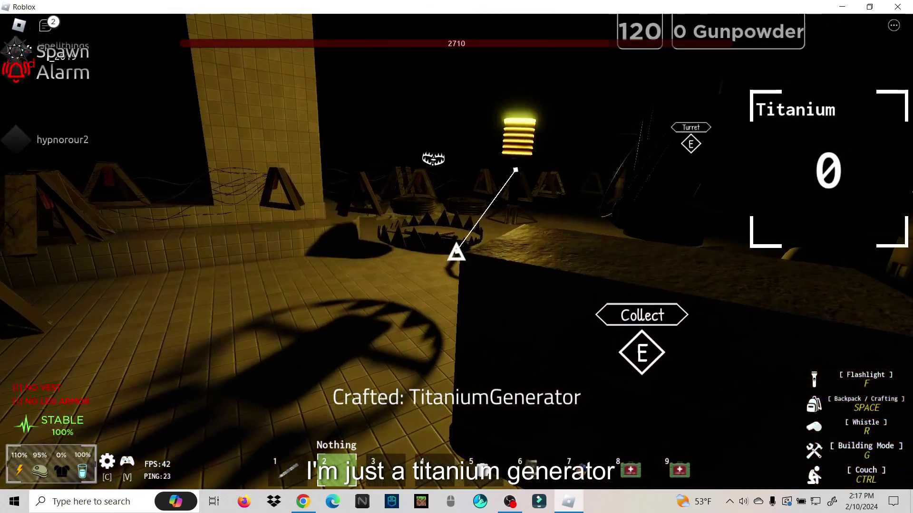
pyautogui.press('1')
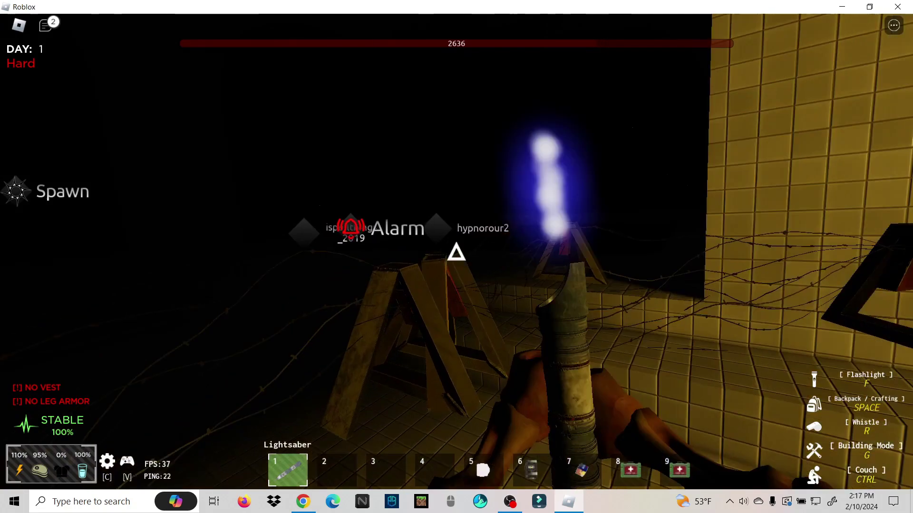
pyautogui.press('2')
pyautogui.press('3')
# - Craft LegArmor from the Protection recipes and equip it in the leg armor slot
pyautogui.press('space')
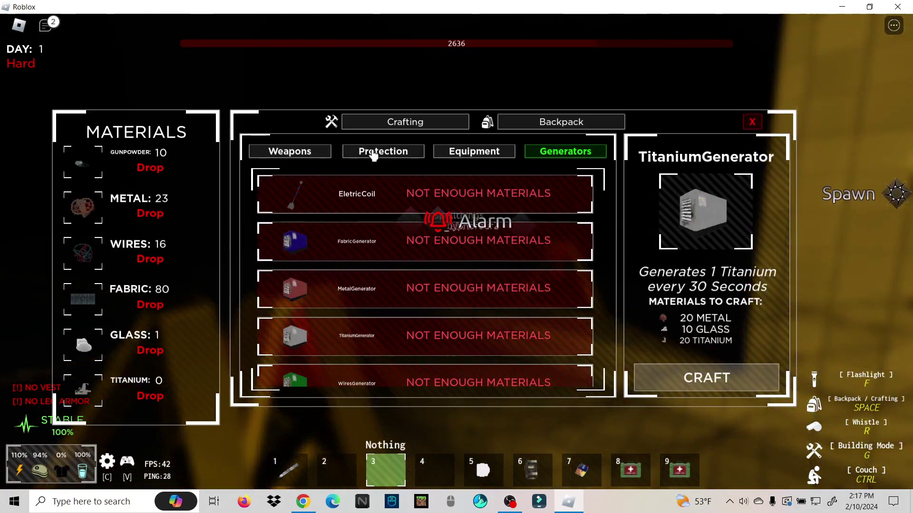
pyautogui.click(374, 156)
pyautogui.scroll(-5, 373, 215)
pyautogui.scroll(1, 396, 238)
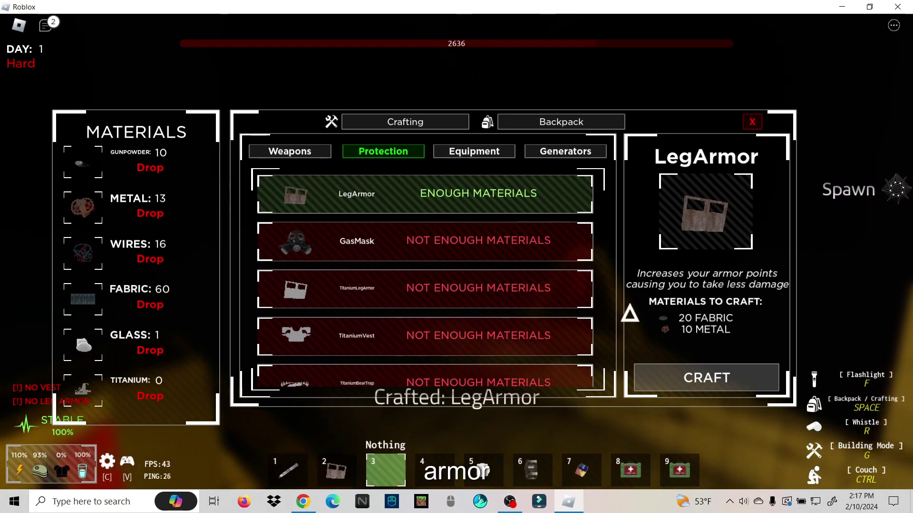
pyautogui.press('space')
pyautogui.press('space')
pyautogui.click(537, 128)
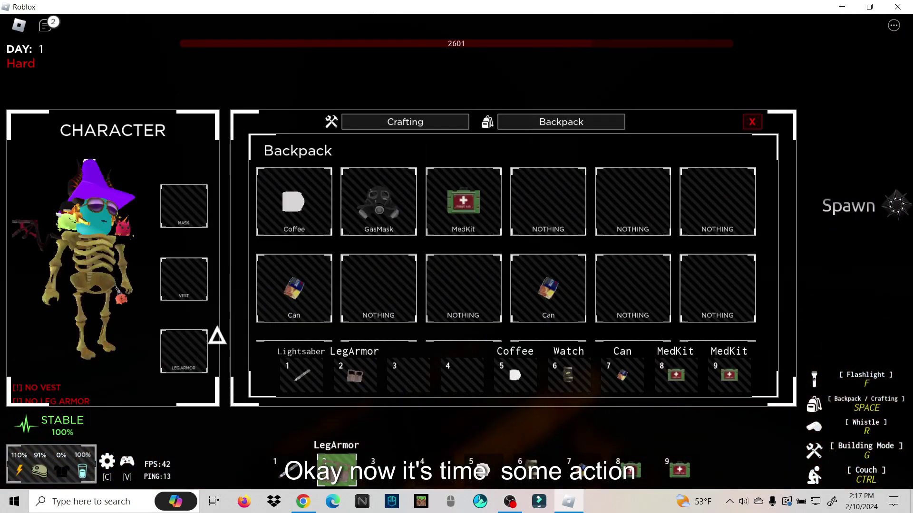
pyautogui.press('space')
pyautogui.press('space')
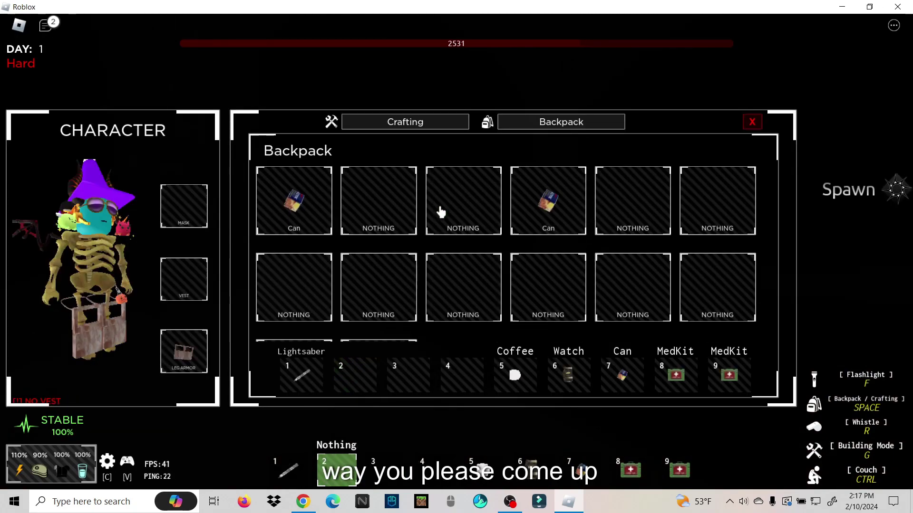
pyautogui.press('space')
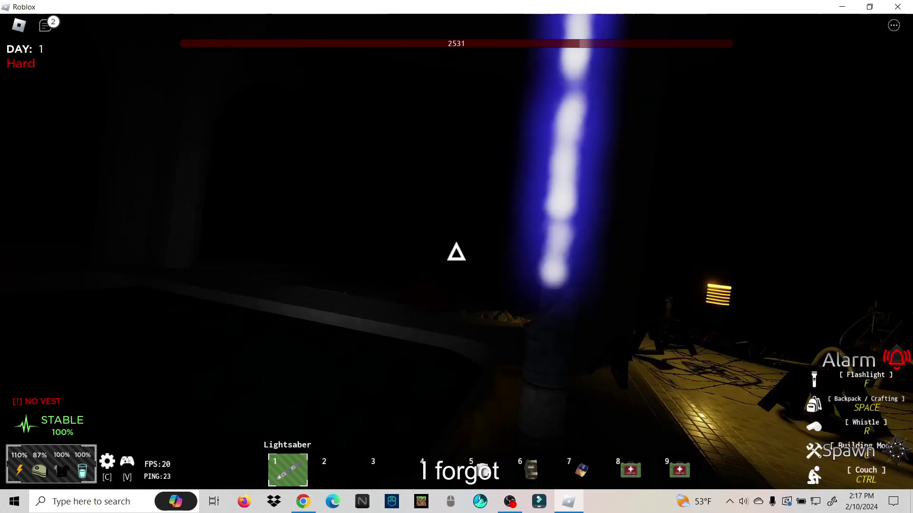
# - Enter building mode and browse the pieces from the titanium wall to the BlastDoor
pyautogui.press('g')
pyautogui.scroll(-1, 456, 252)
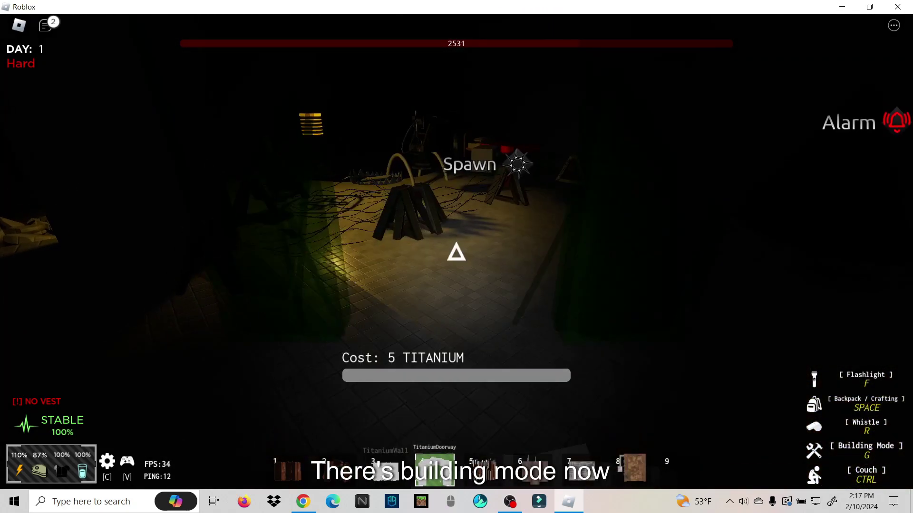
pyautogui.scroll(-2, 456, 252)
pyautogui.scroll(-1, 457, 253)
pyautogui.scroll(1, 456, 252)
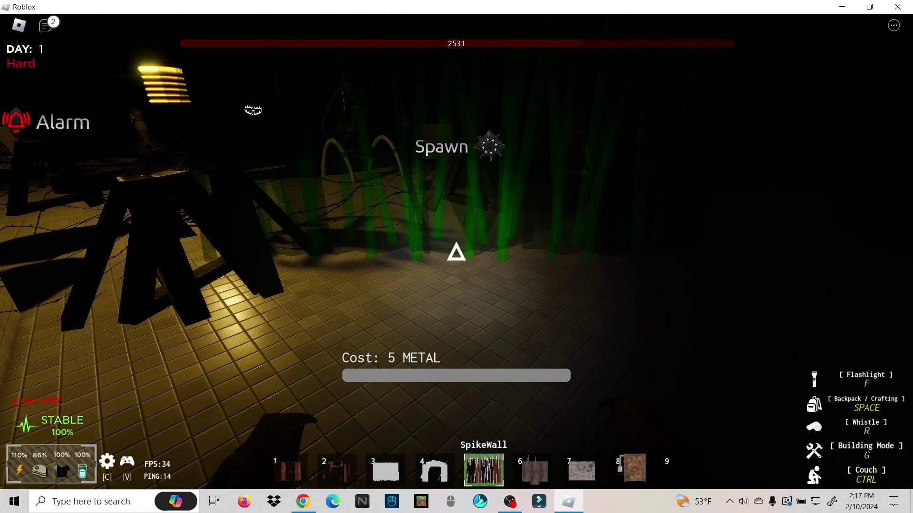
pyautogui.scroll(-1, 457, 252)
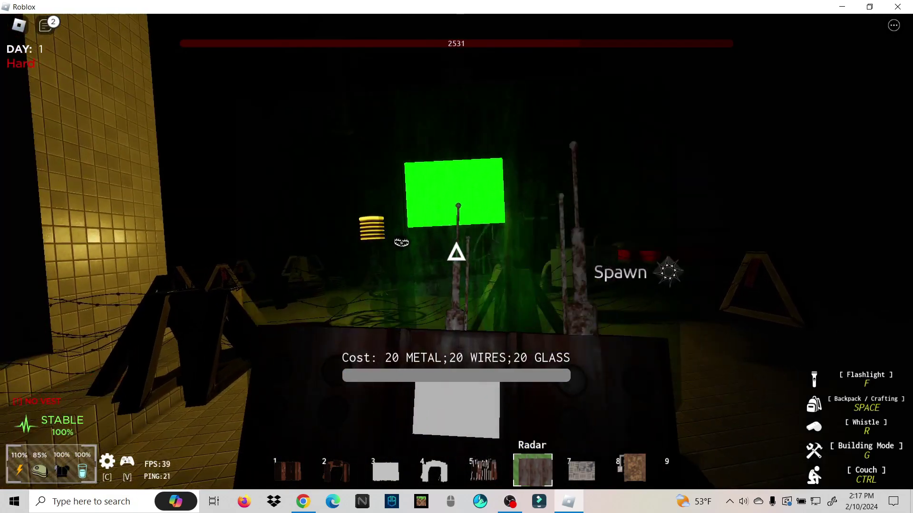
pyautogui.press('2')
pyautogui.scroll(1, 456, 253)
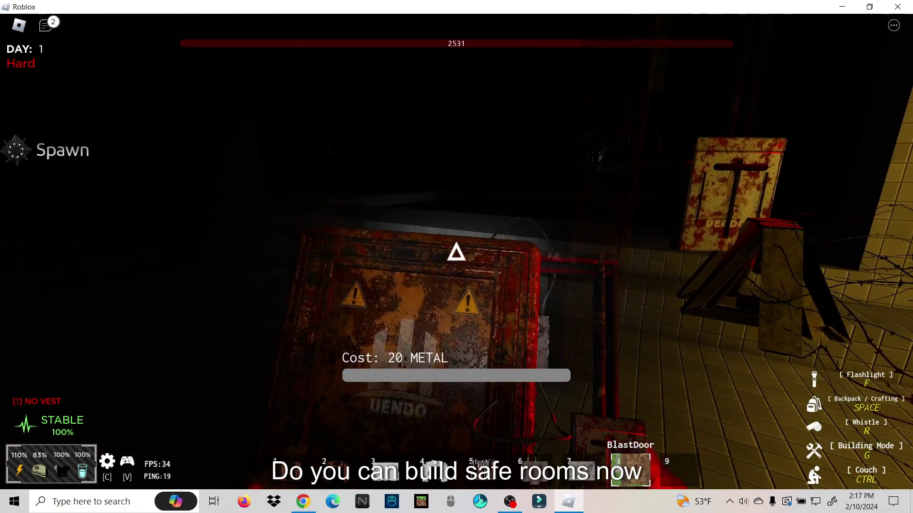
pyautogui.scroll(1, 456, 253)
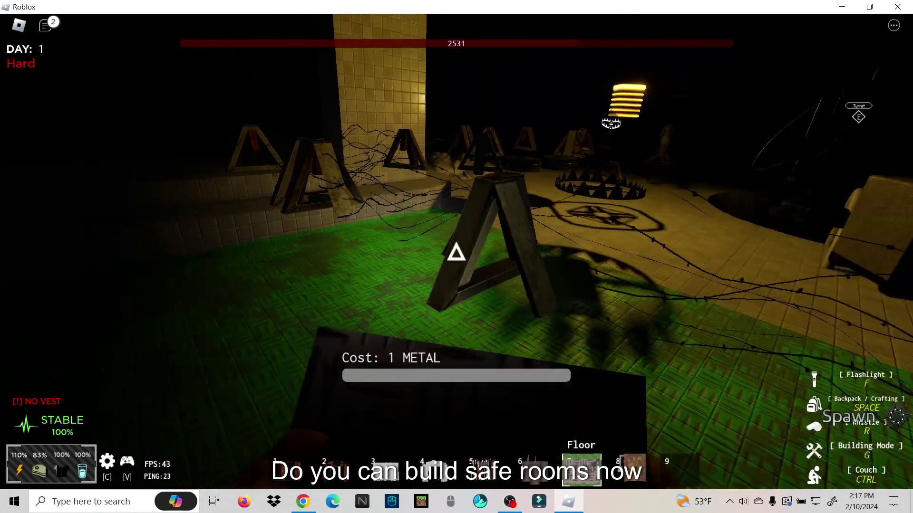
pyautogui.press('w')
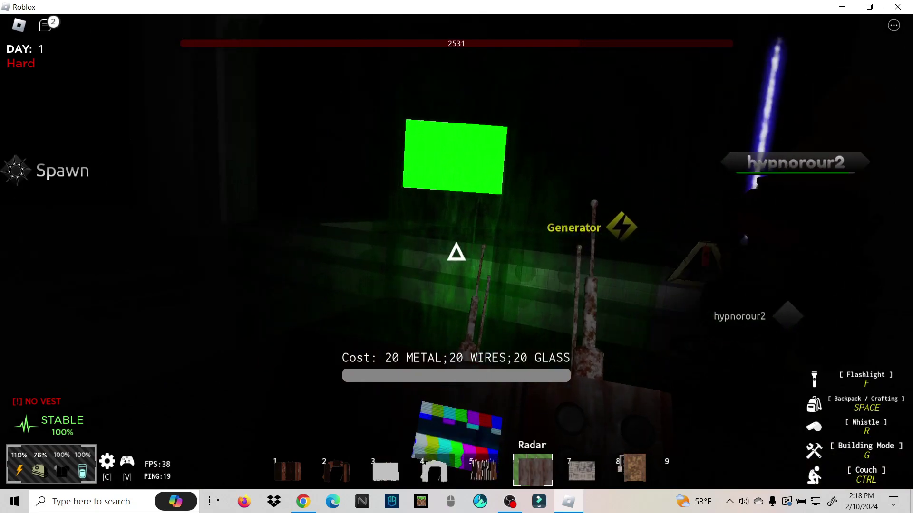
pyautogui.scroll(-3, 457, 253)
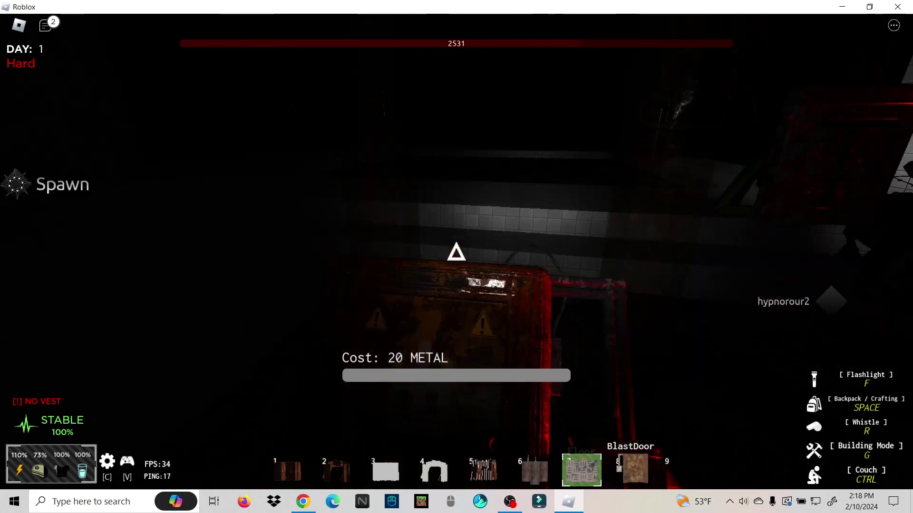
# - Leave building mode, check the backpack, and draw the lightsaber from slot 1
pyautogui.press('4')
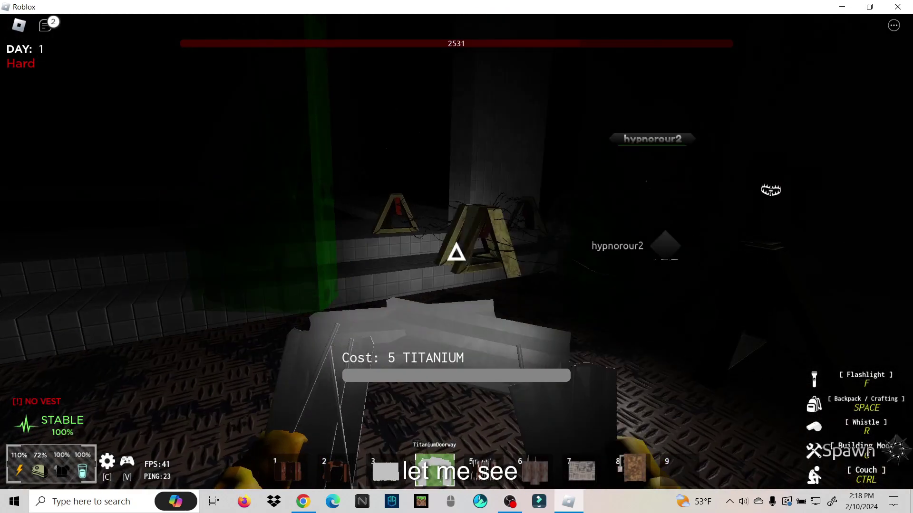
pyautogui.press('1')
pyautogui.press('g')
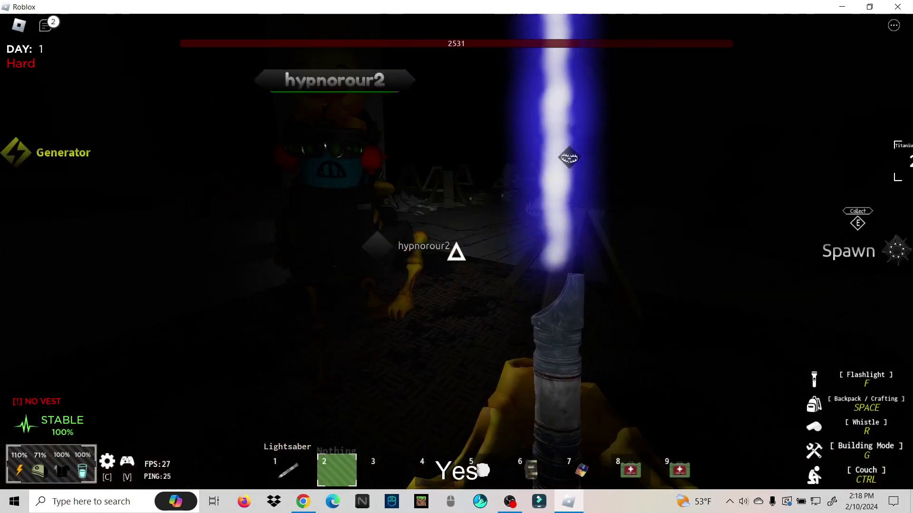
pyautogui.press('7')
pyautogui.press('space')
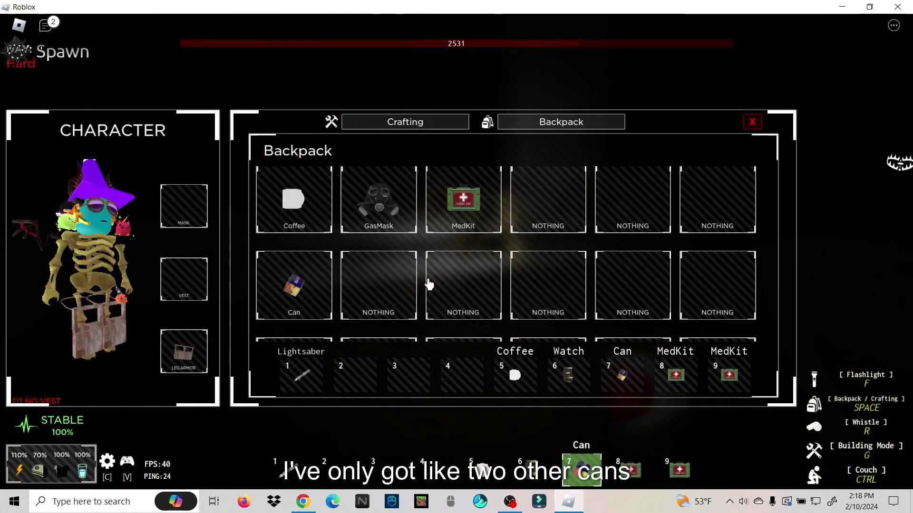
pyautogui.press('space')
pyautogui.press('1')
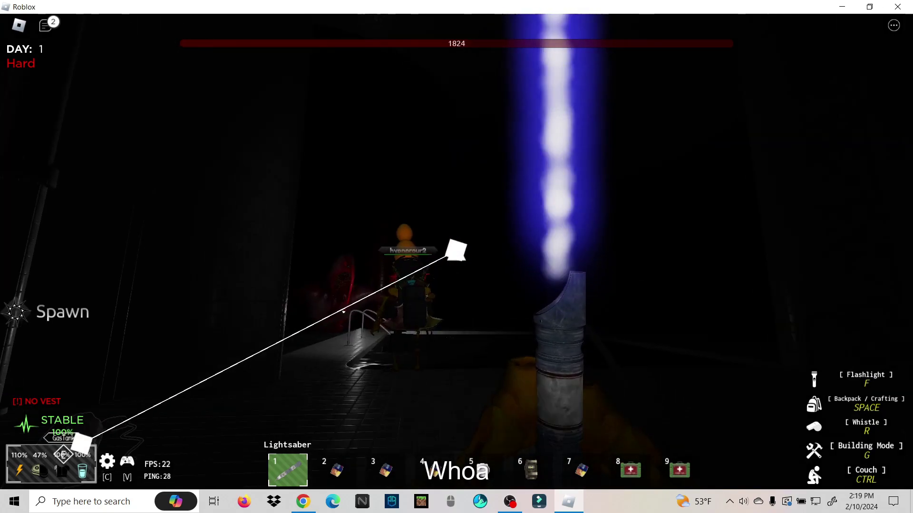
# - Walk to the teammate and slash the monster until it retreats at 697 health
pyautogui.press('w')
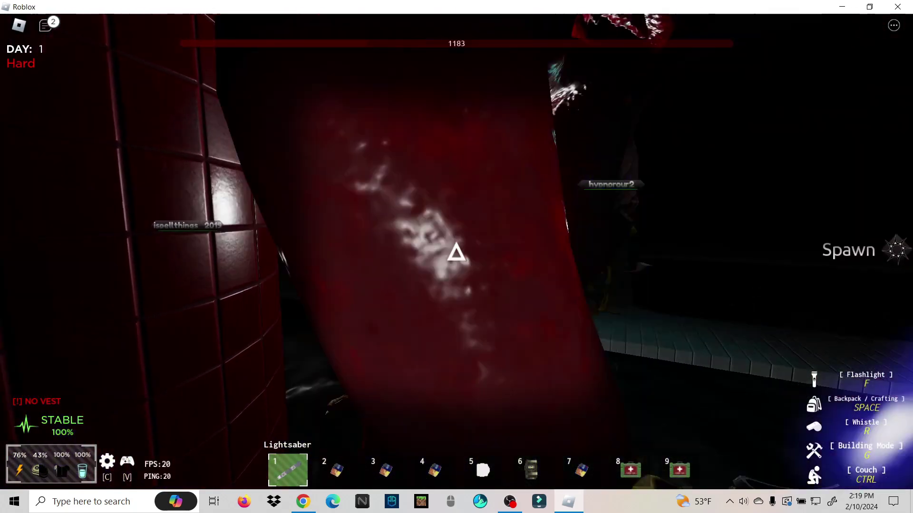
pyautogui.click(456, 253)
pyautogui.click(457, 252)
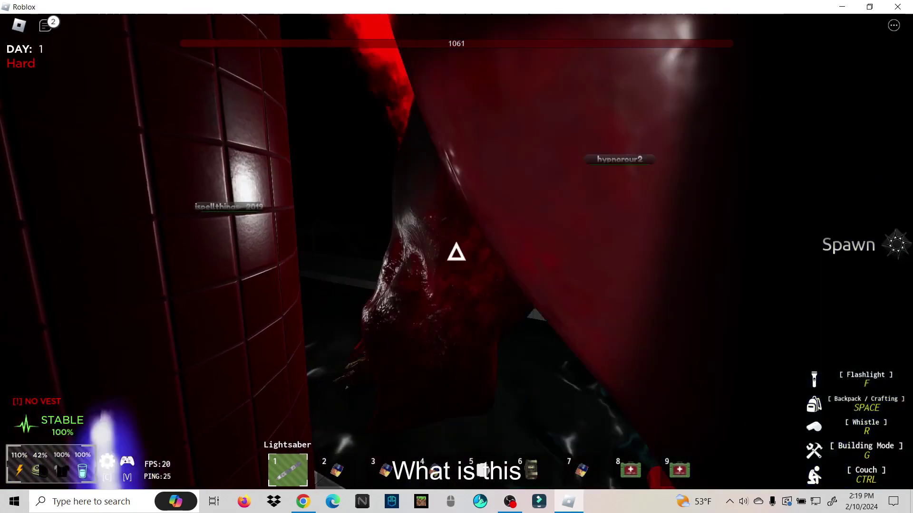
pyautogui.click(456, 253)
pyautogui.click(457, 253)
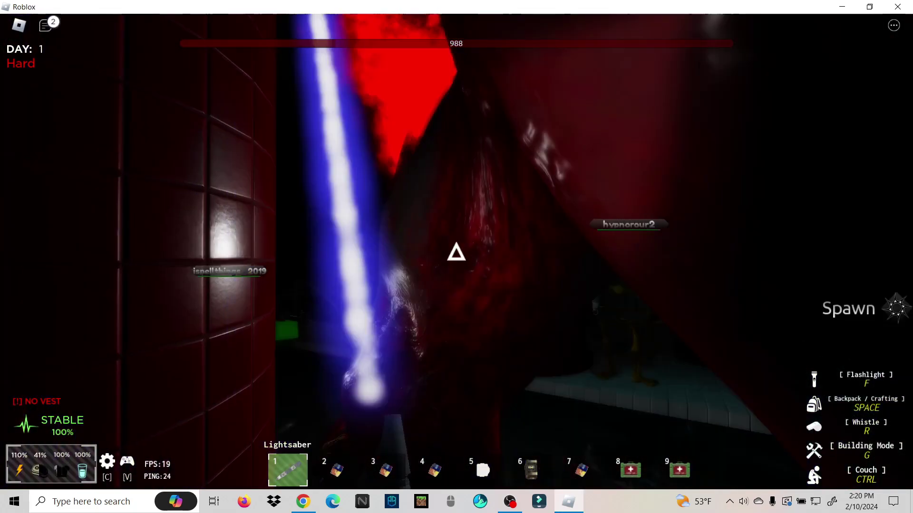
pyautogui.click(457, 253)
pyautogui.click(456, 252)
pyautogui.click(456, 253)
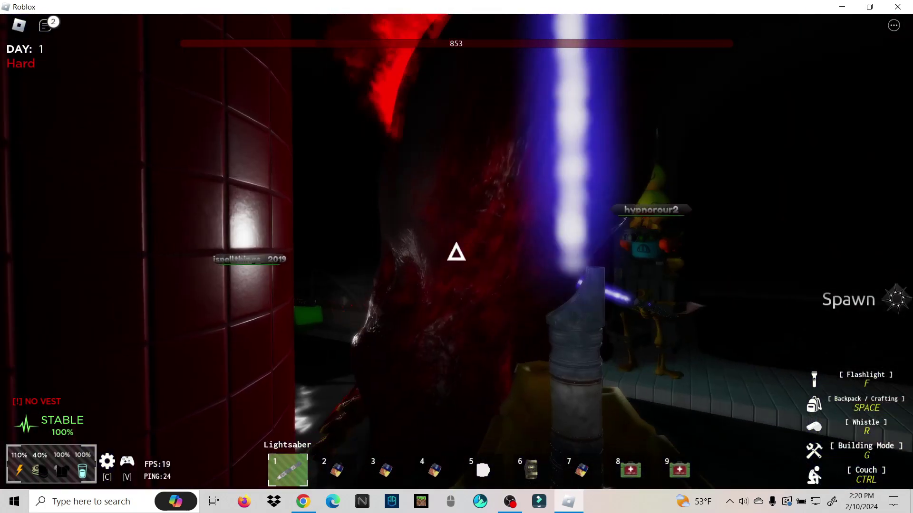
pyautogui.click(456, 252)
pyautogui.click(456, 252)
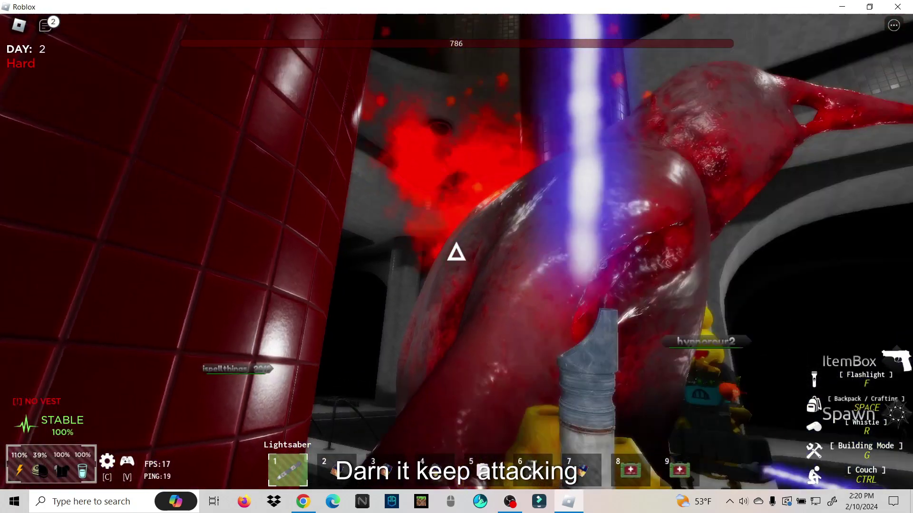
pyautogui.click(456, 252)
pyautogui.click(457, 252)
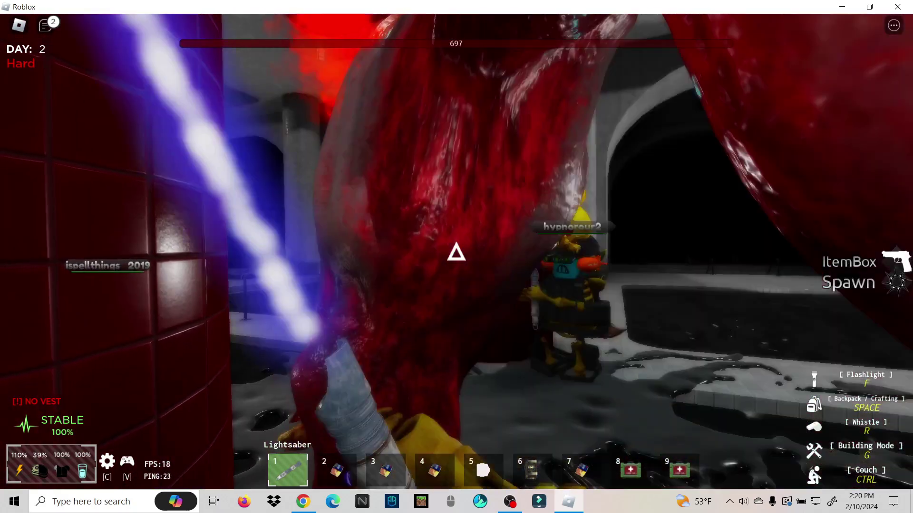
pyautogui.click(457, 252)
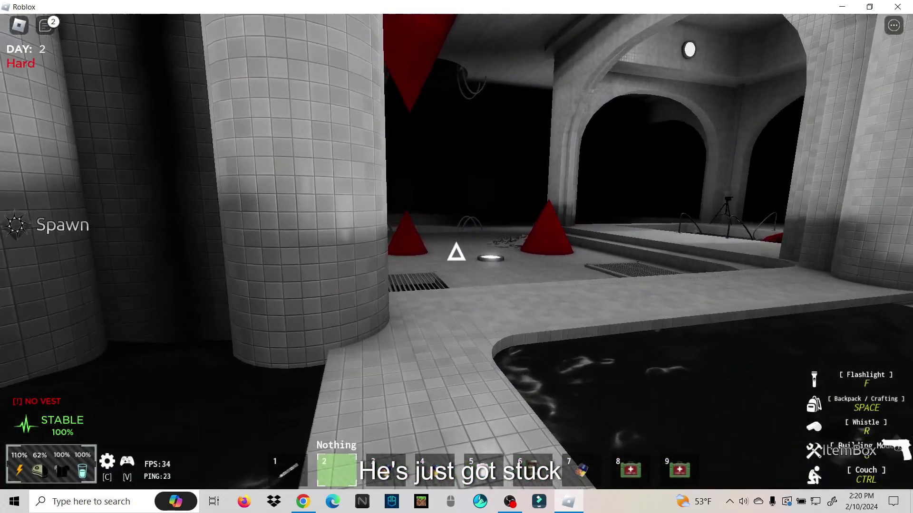
# - Eat a Can to restore hunger and check the time on the Watch
pyautogui.press('3')
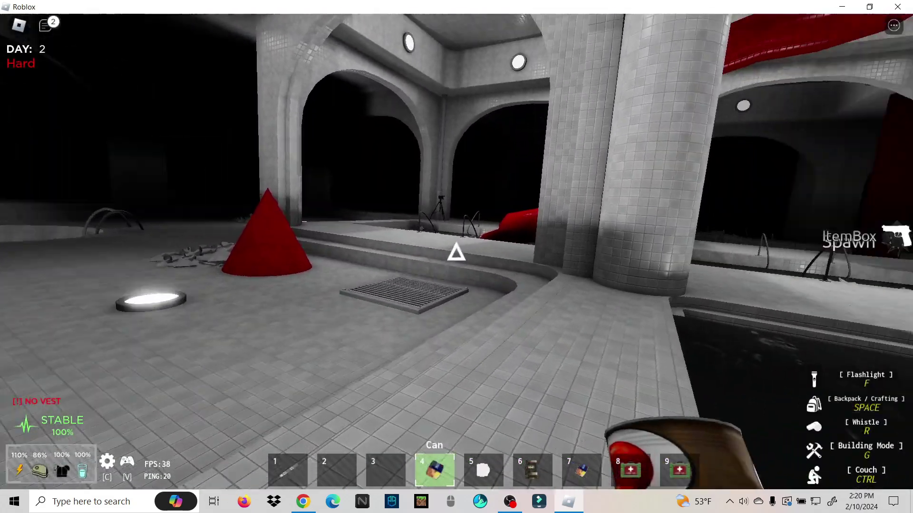
pyautogui.click(456, 253)
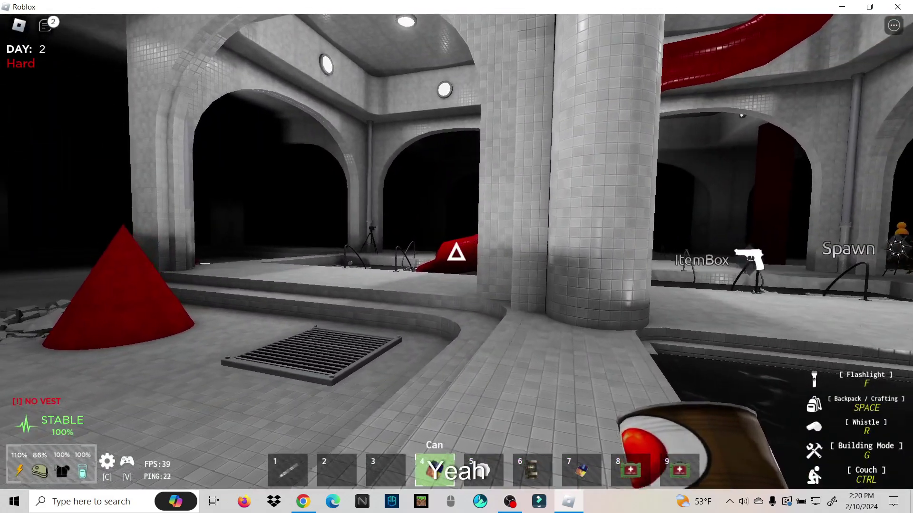
pyautogui.press('6')
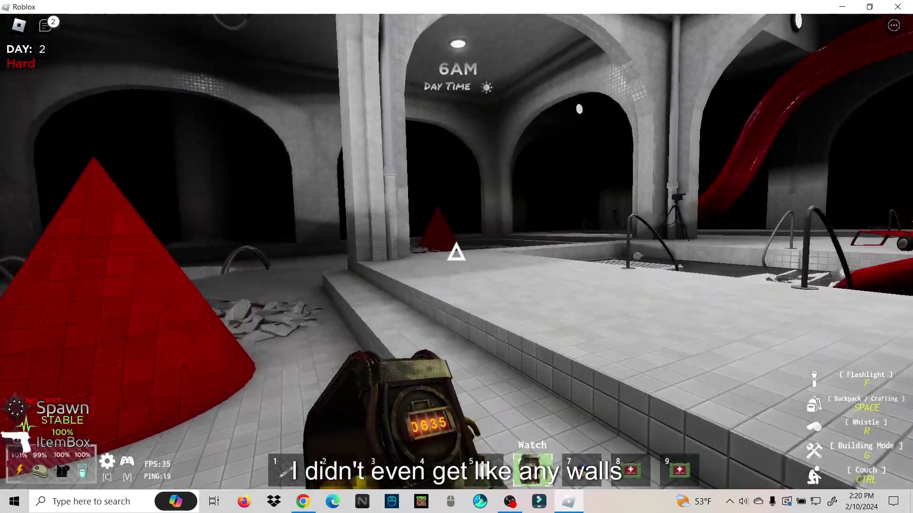
pyautogui.press('4')
pyautogui.press('3')
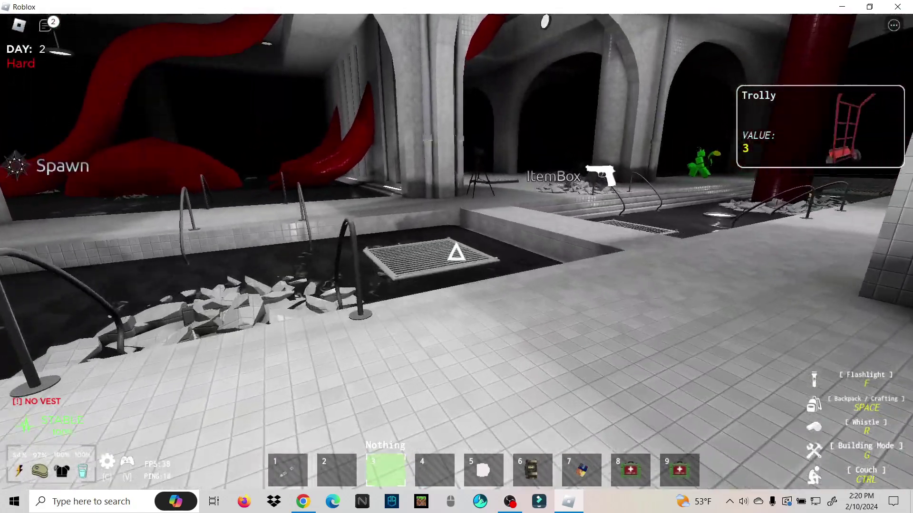
# - Walk to the ItemBox and take a MedKit from it into the backpack
pyautogui.press('w')
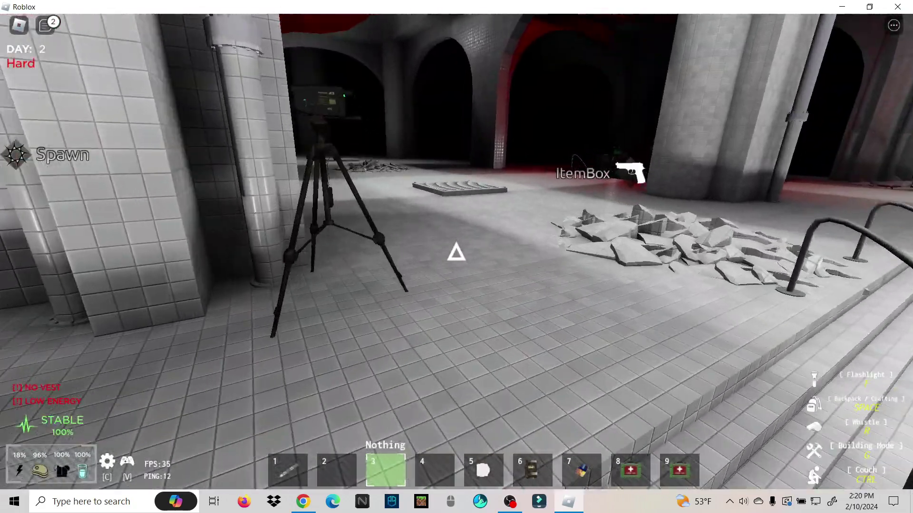
pyautogui.press('w')
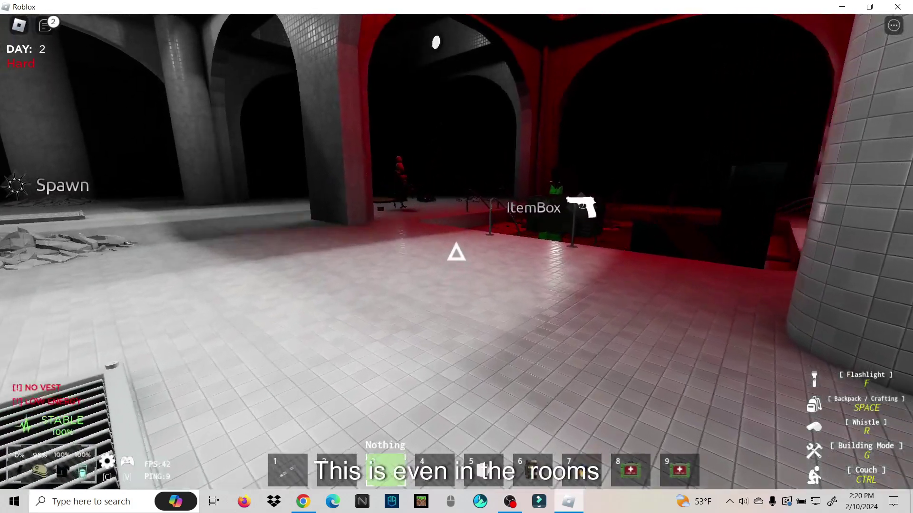
pyautogui.press('w')
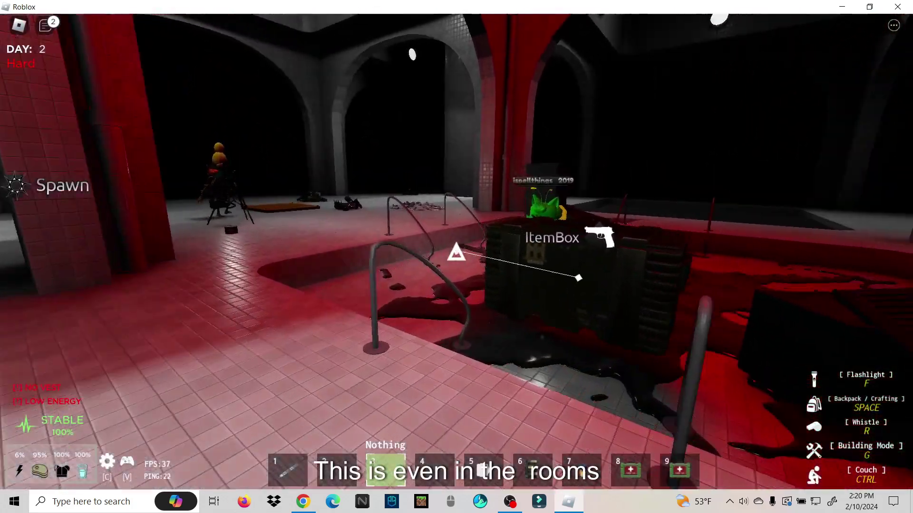
pyautogui.press('e')
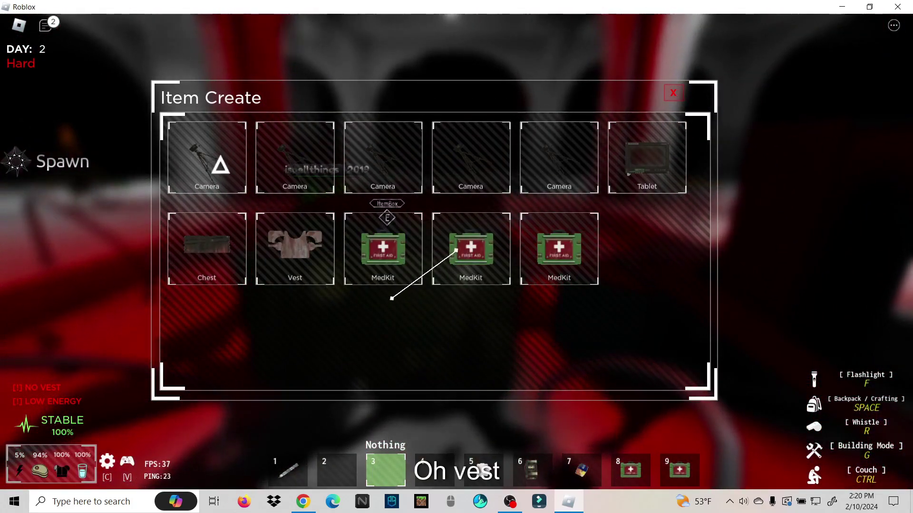
pyautogui.click(222, 170)
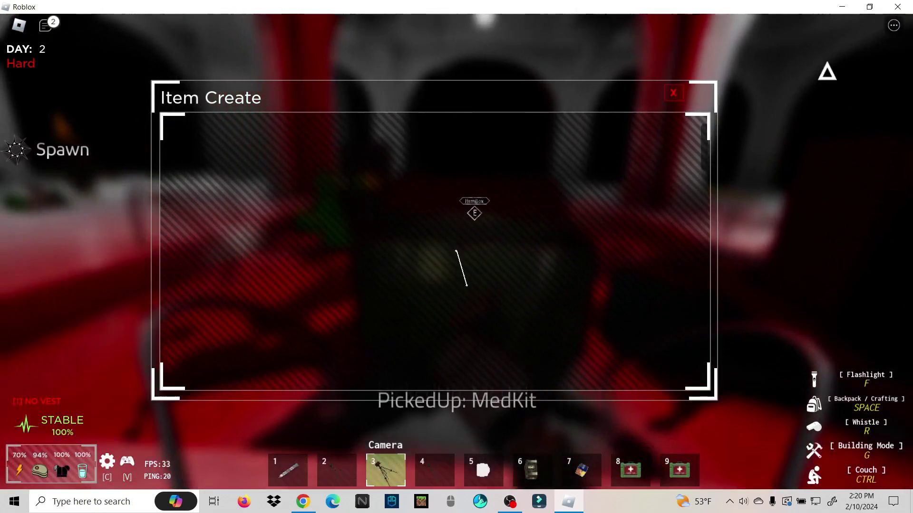
pyautogui.press('space')
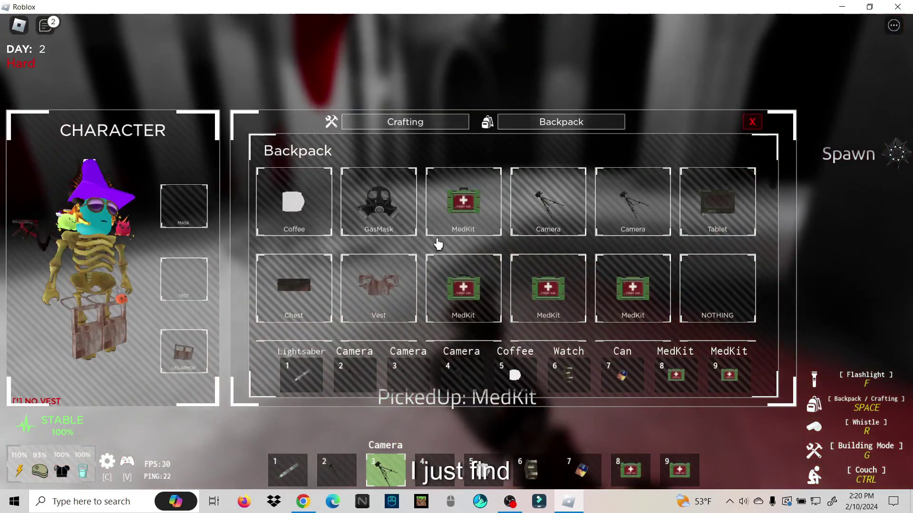
# - Close the backpack, equip the Lightsaber, and collect the nearby glass pile
pyautogui.press('space')
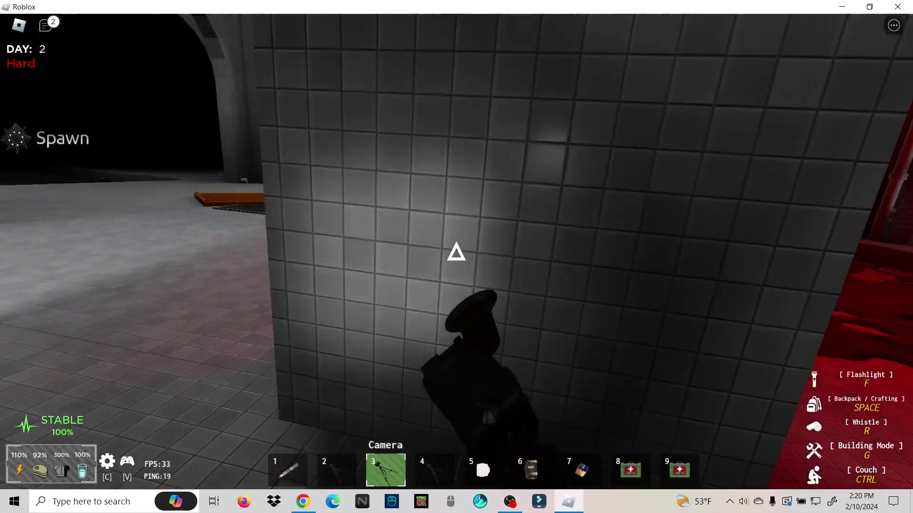
pyautogui.press('w')
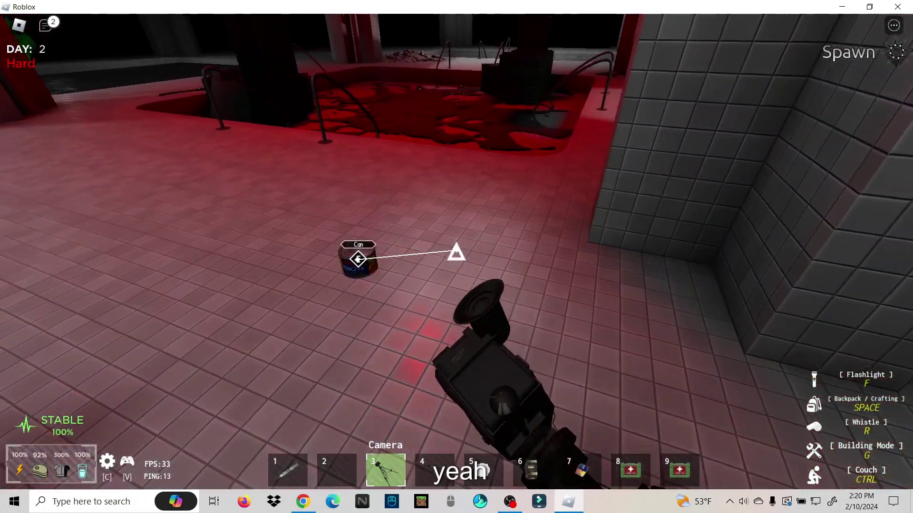
pyautogui.press('2')
pyautogui.press('1')
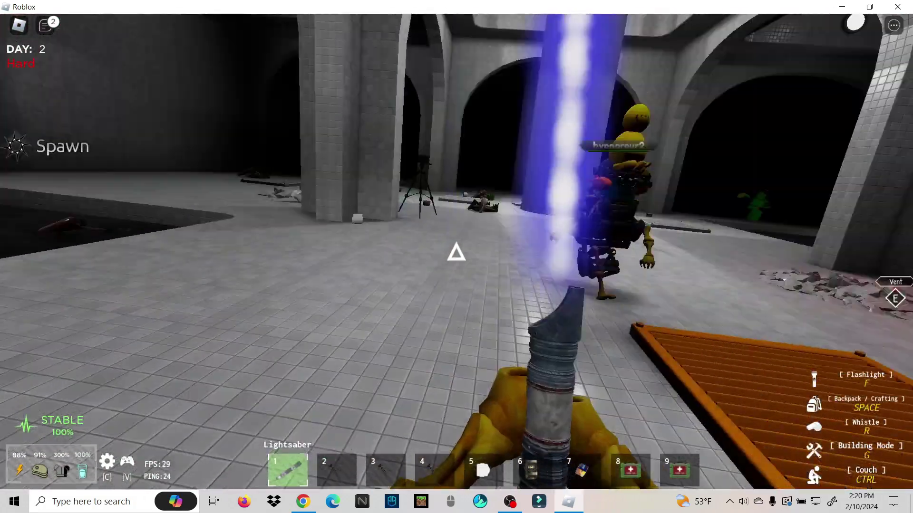
pyautogui.press('w')
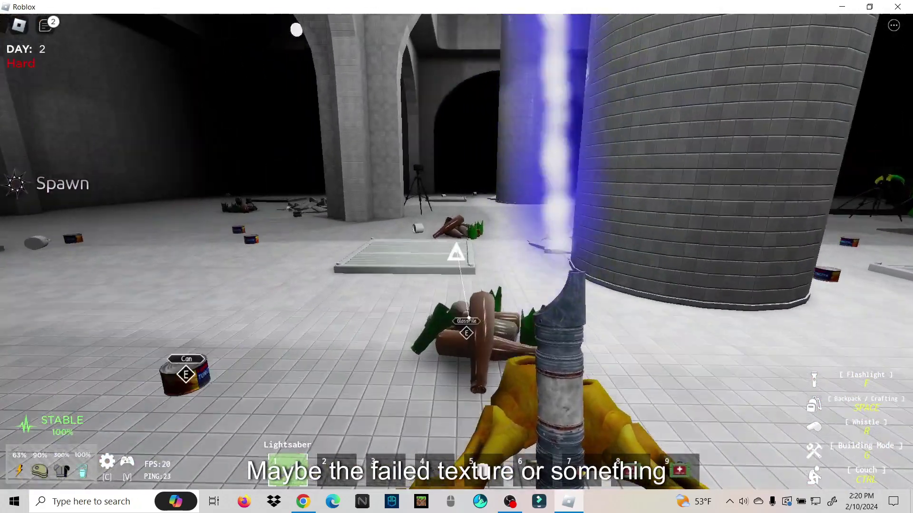
pyautogui.press('e')
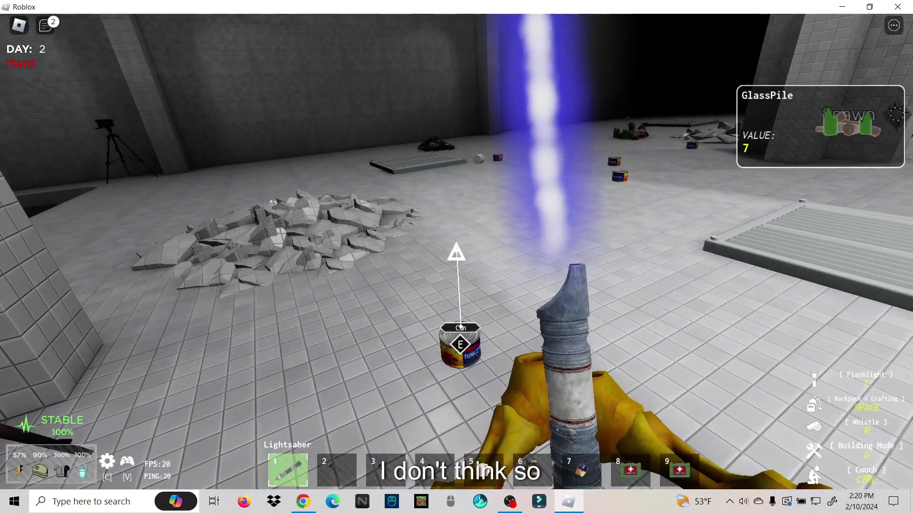
# - Cross the room past the grate and arches, collecting the red trolley and metal pile
pyautogui.press('w')
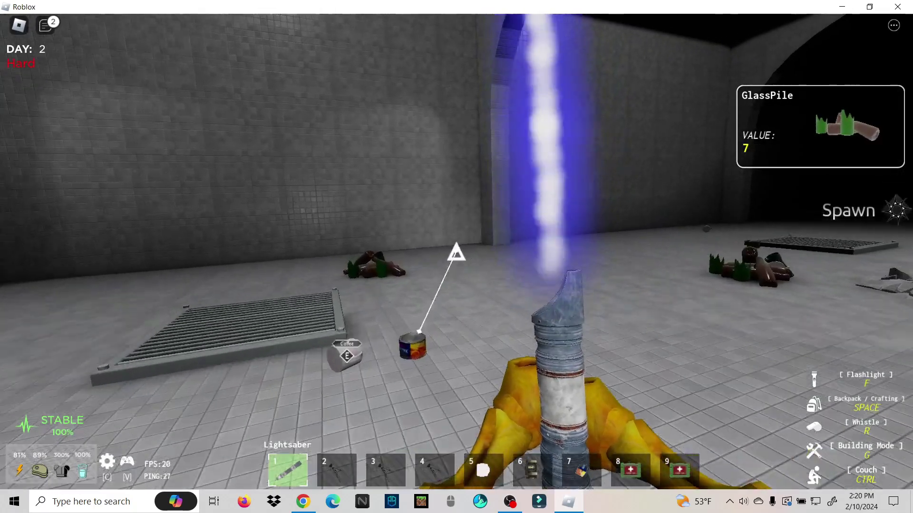
pyautogui.press('w')
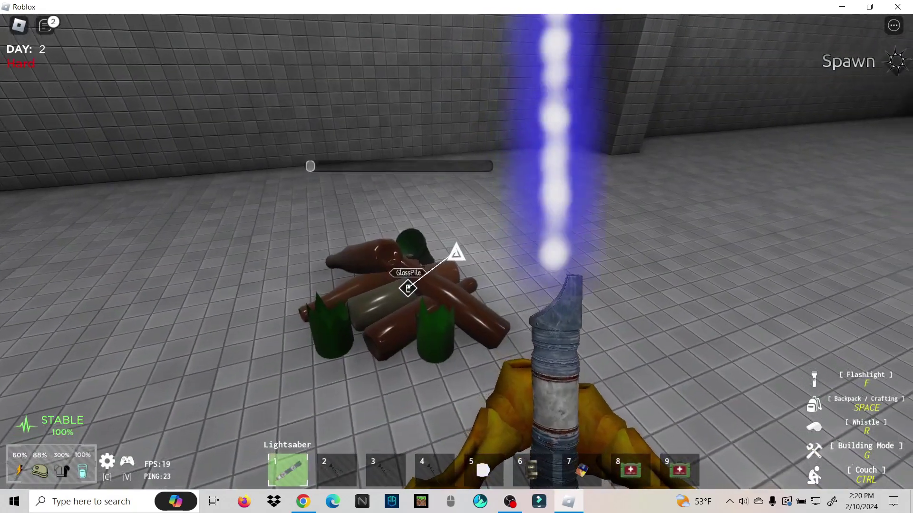
pyautogui.press('w')
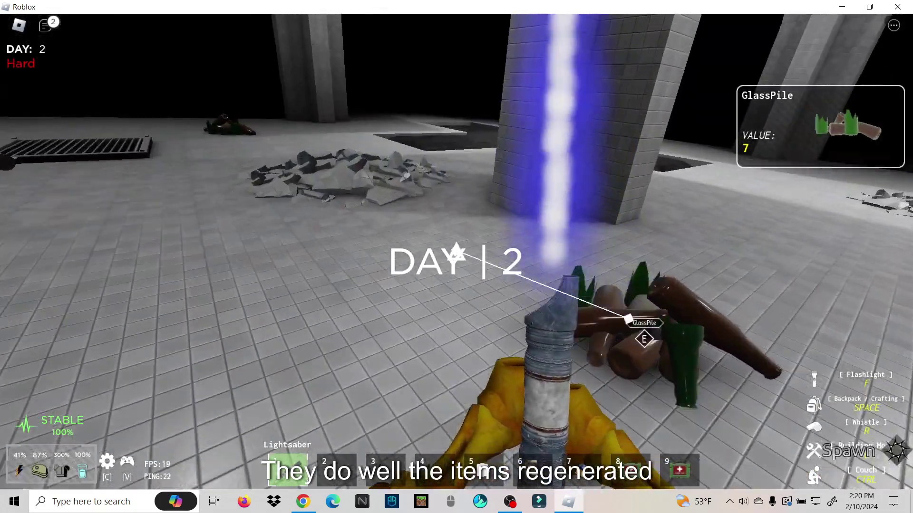
pyautogui.press('w')
pyautogui.press('w')
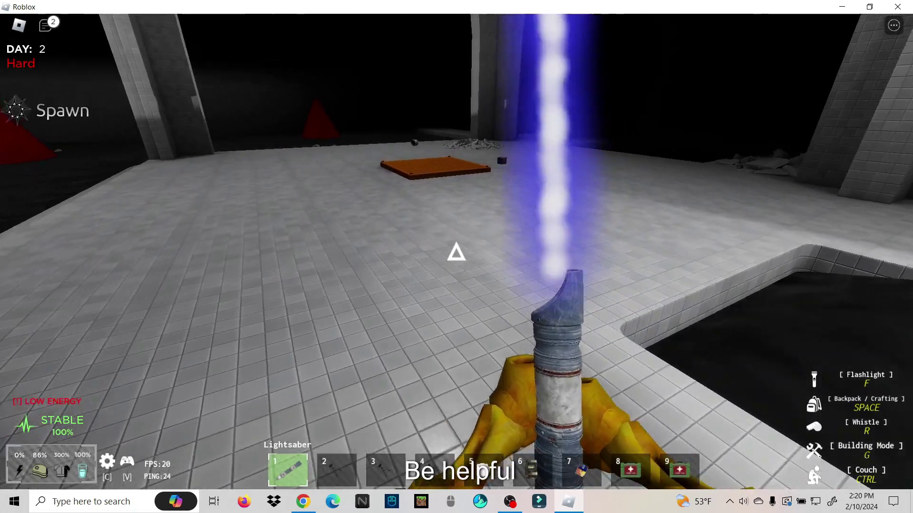
pyautogui.press('w')
pyautogui.press('w')
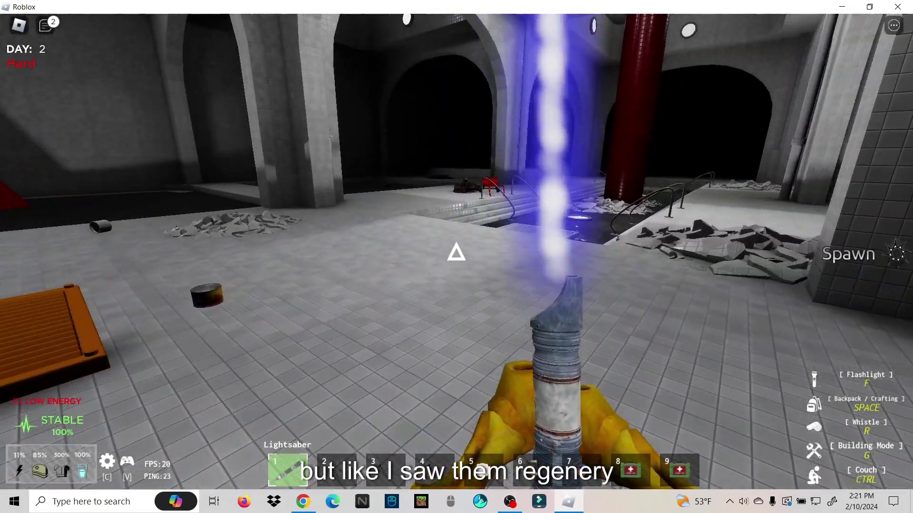
pyautogui.press('w')
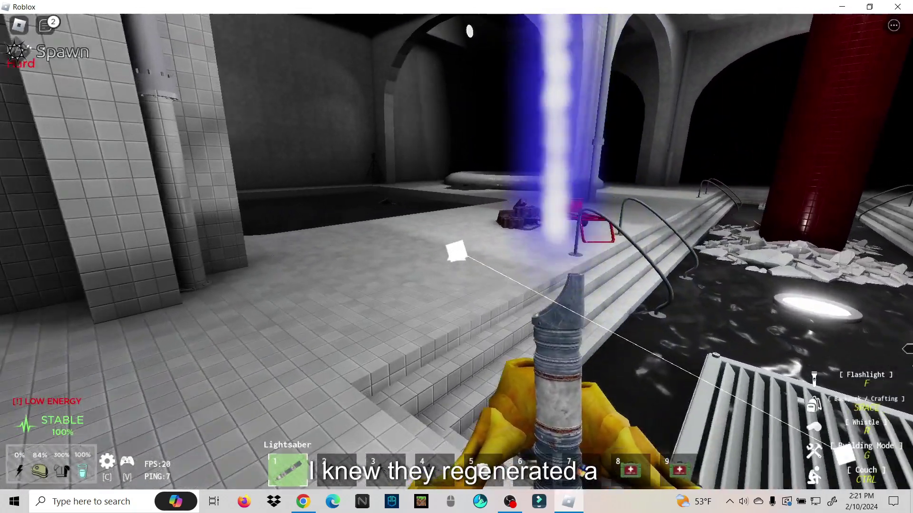
pyautogui.press('w')
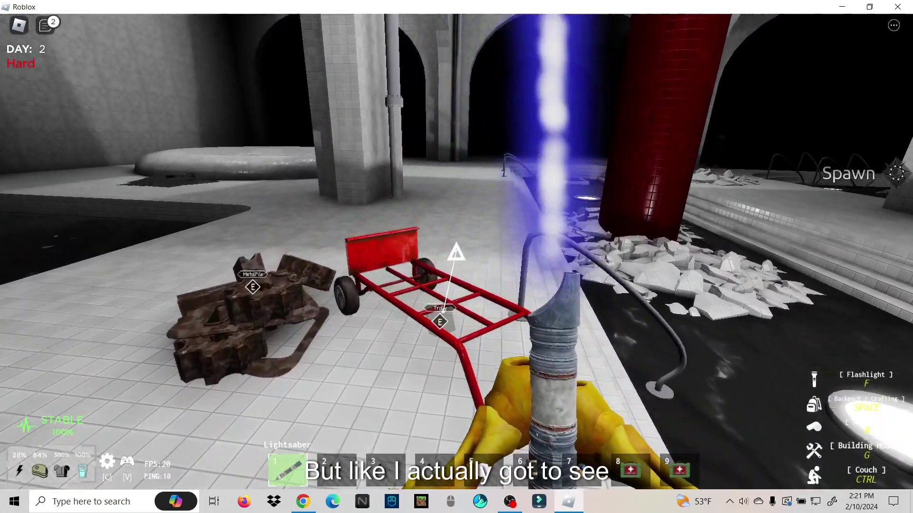
pyautogui.click(456, 252)
pyautogui.press('w')
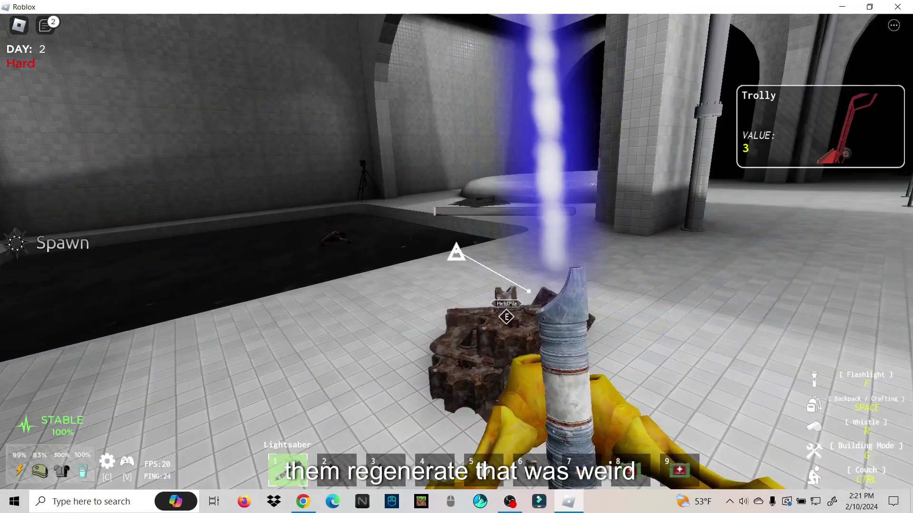
pyautogui.click(455, 252)
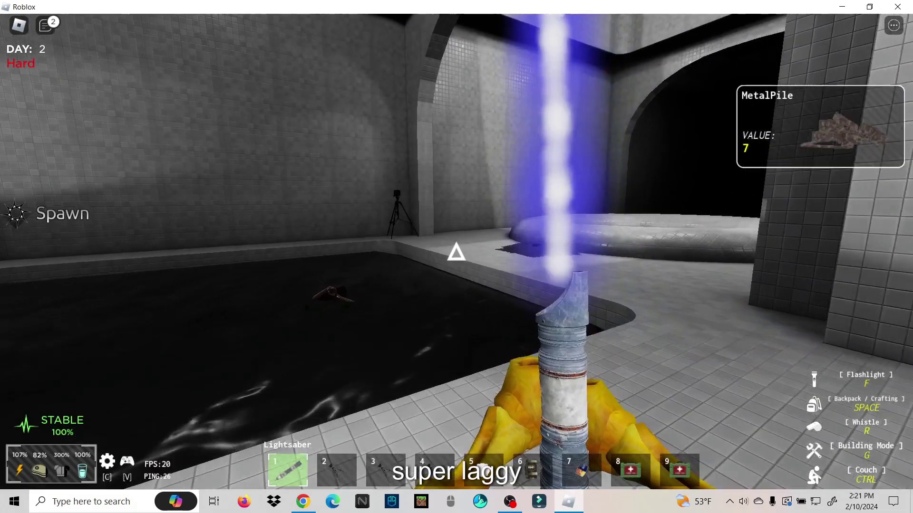
# - Cycle through the held Cameras, pick up a floor can, and collect the pool MetalPile
pyautogui.press('w')
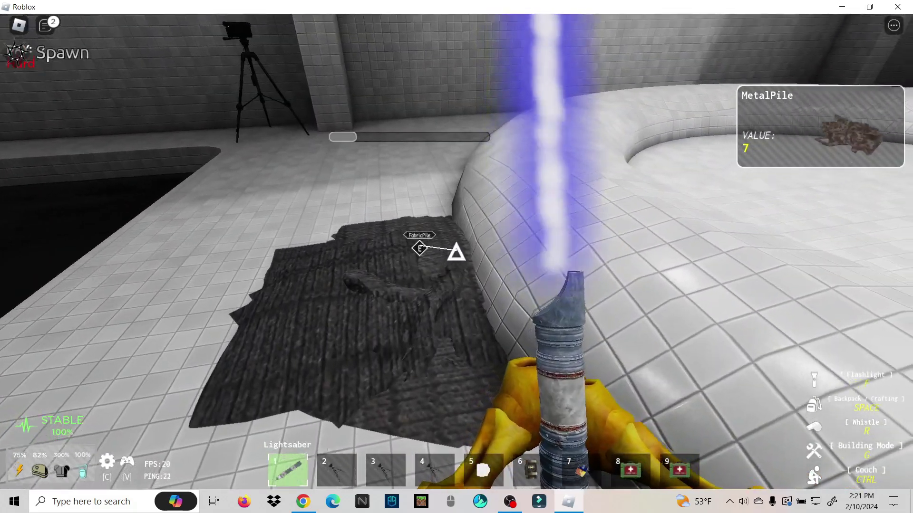
pyautogui.press('2')
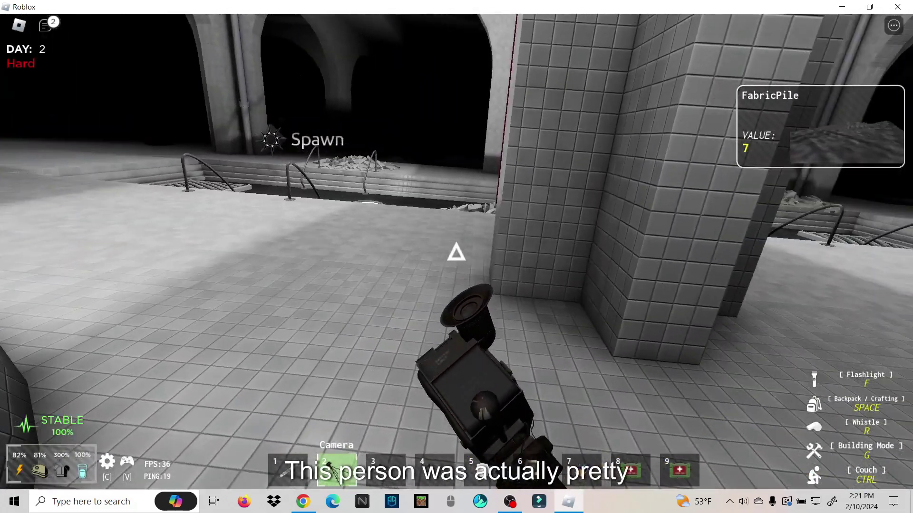
pyautogui.press('3')
pyautogui.press('4')
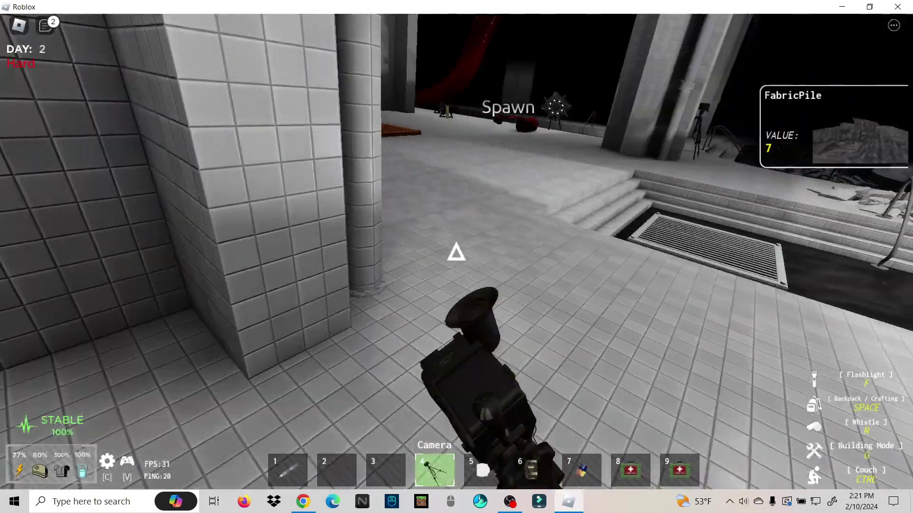
pyautogui.press('w')
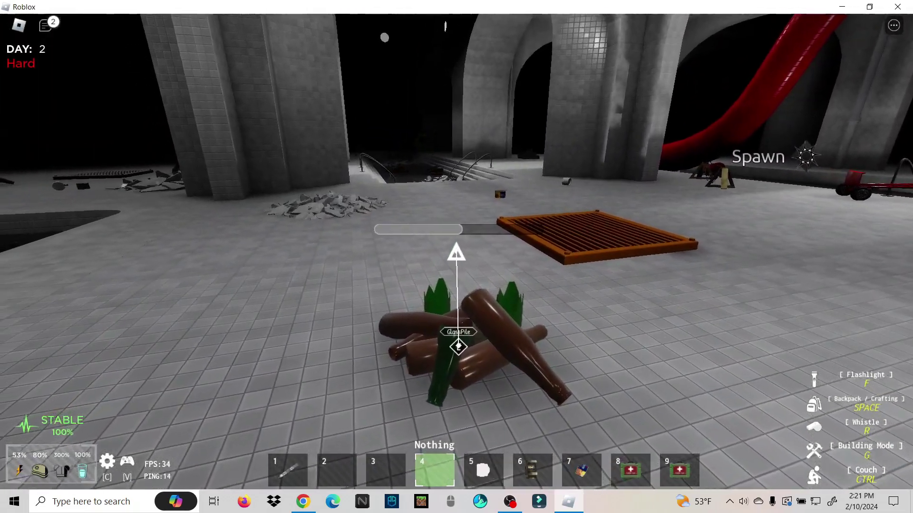
pyautogui.press('w')
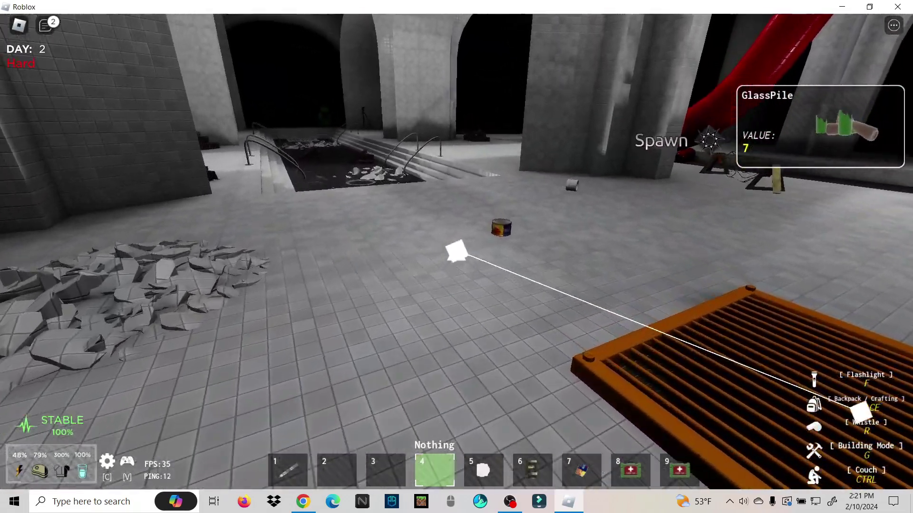
pyautogui.press('e')
pyautogui.press('w')
pyautogui.press('w')
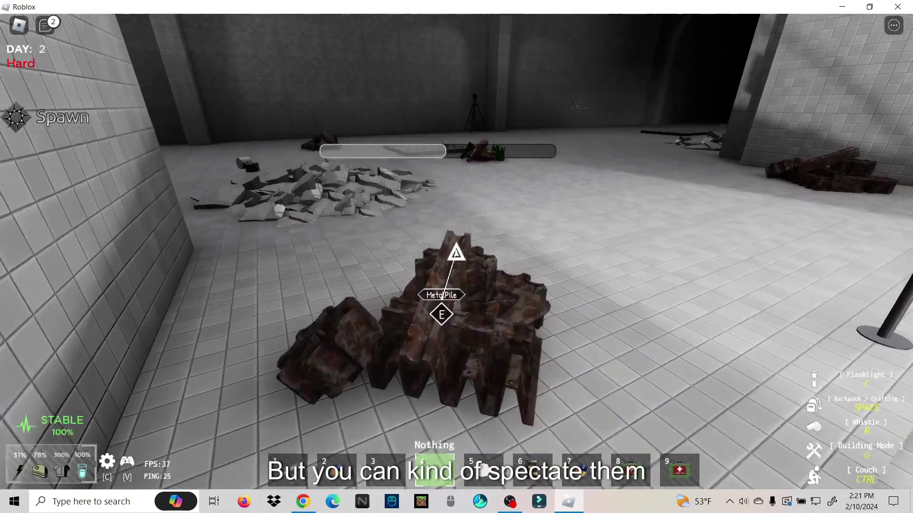
pyautogui.press('w')
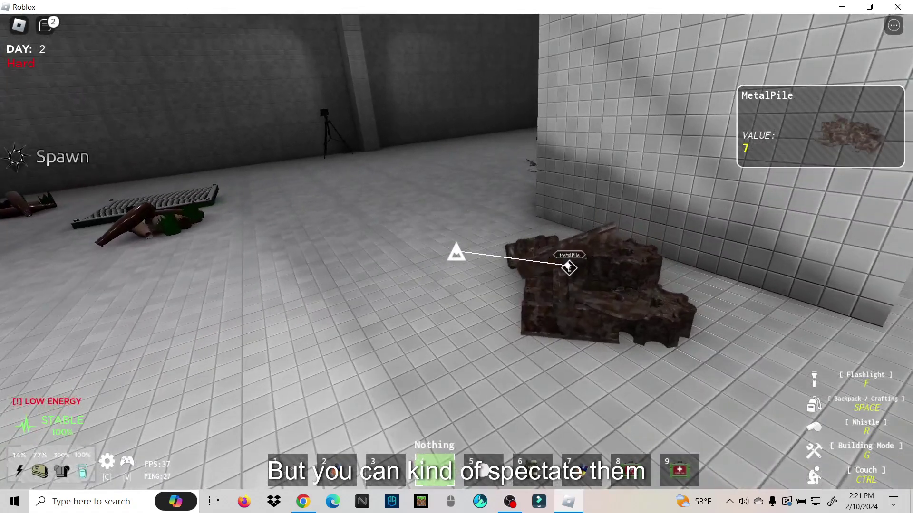
pyautogui.press('e')
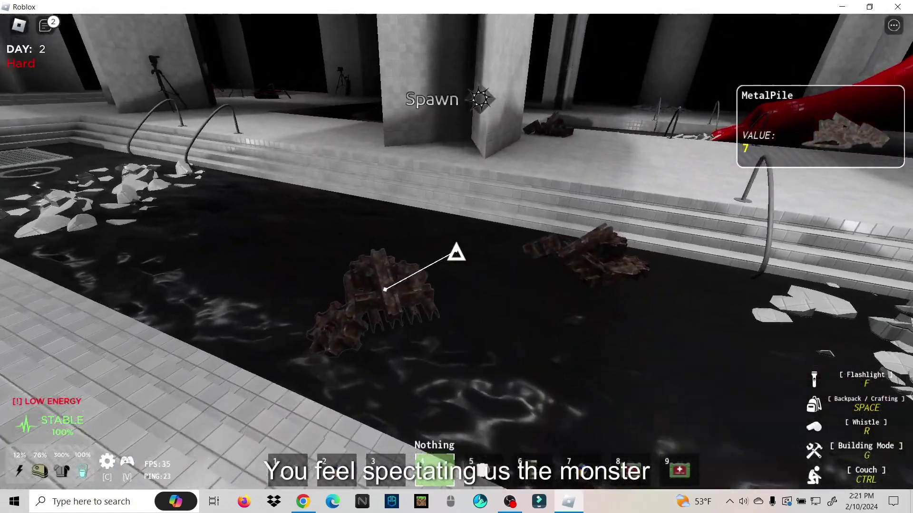
# - Walk onto the tiled floor, briefly pause, collect a fabric pile, and take out a can
pyautogui.press('w')
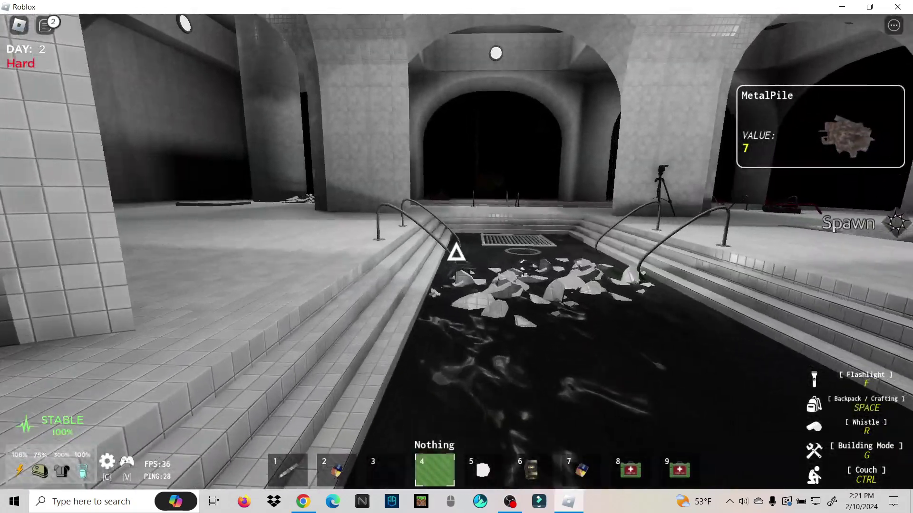
pyautogui.press('w')
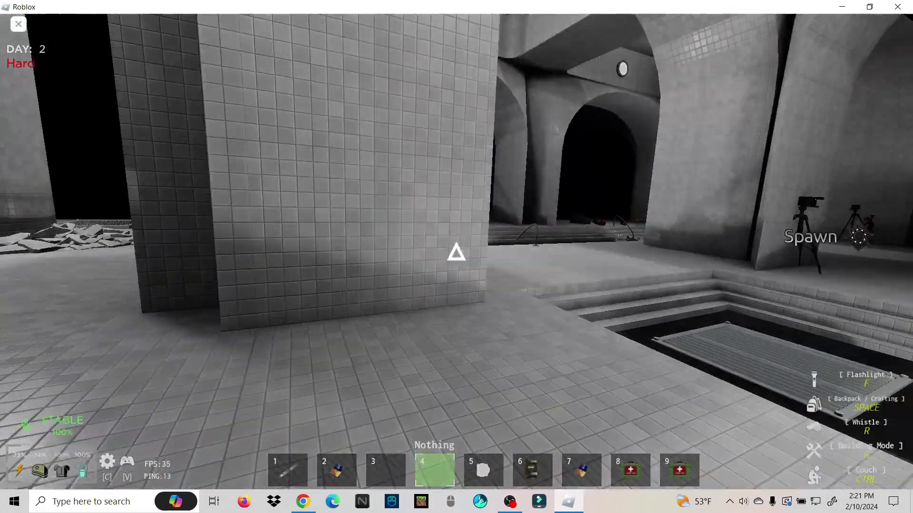
pyautogui.press('Escape')
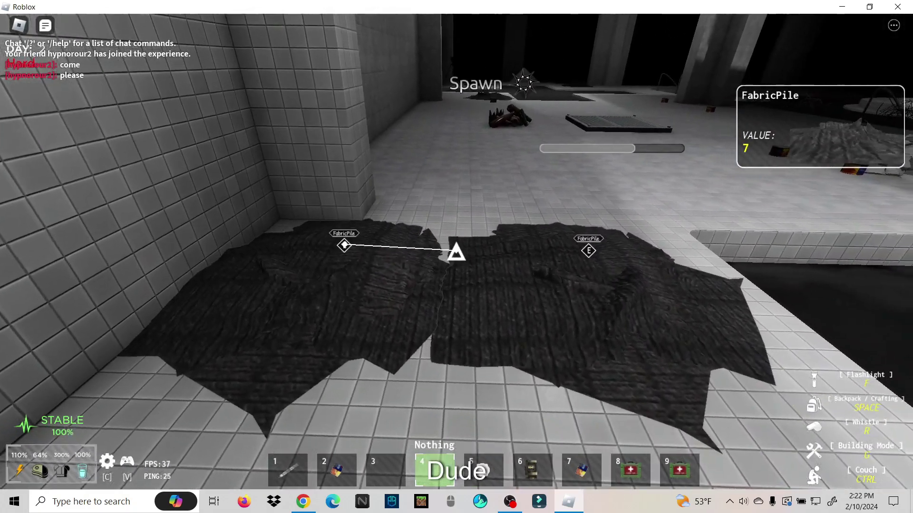
pyautogui.press('e')
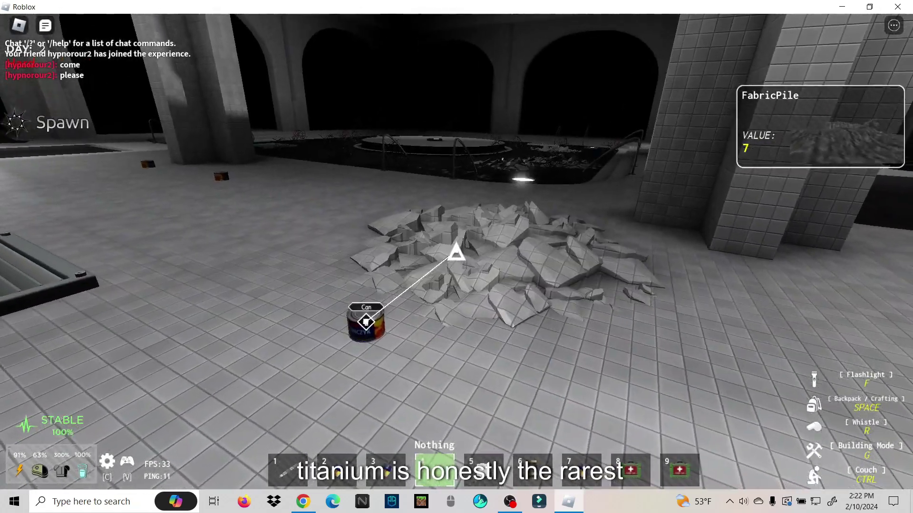
pyautogui.press('4')
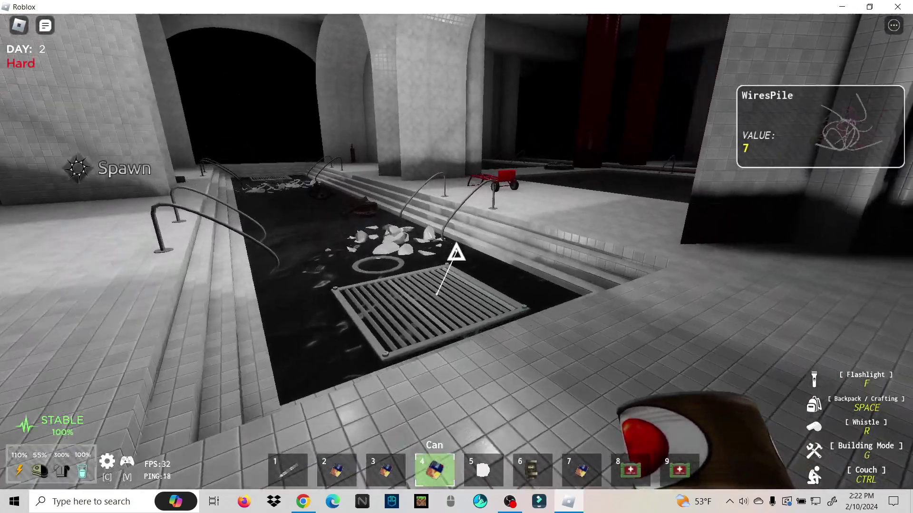
# - Gather the hand cart, metal piles, gas tank, trolley and FabricPile around the pool
pyautogui.press('w')
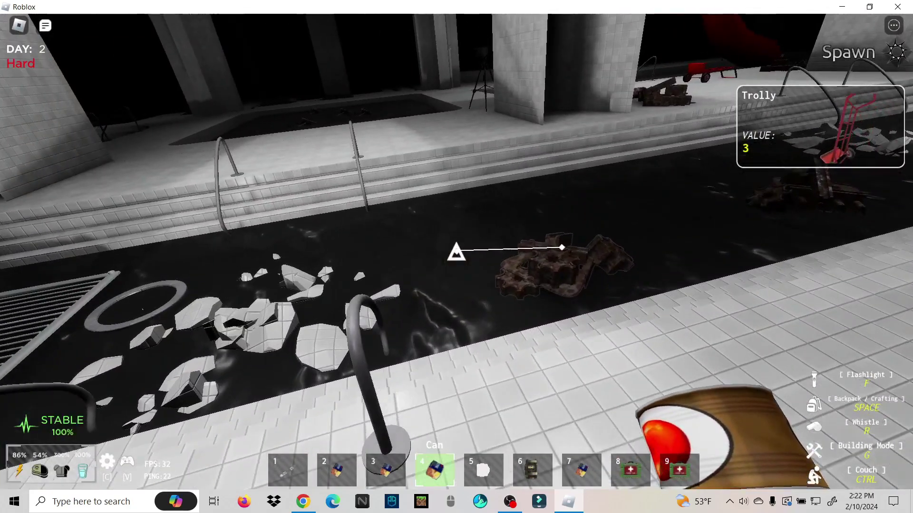
pyautogui.press('w')
pyautogui.press('w')
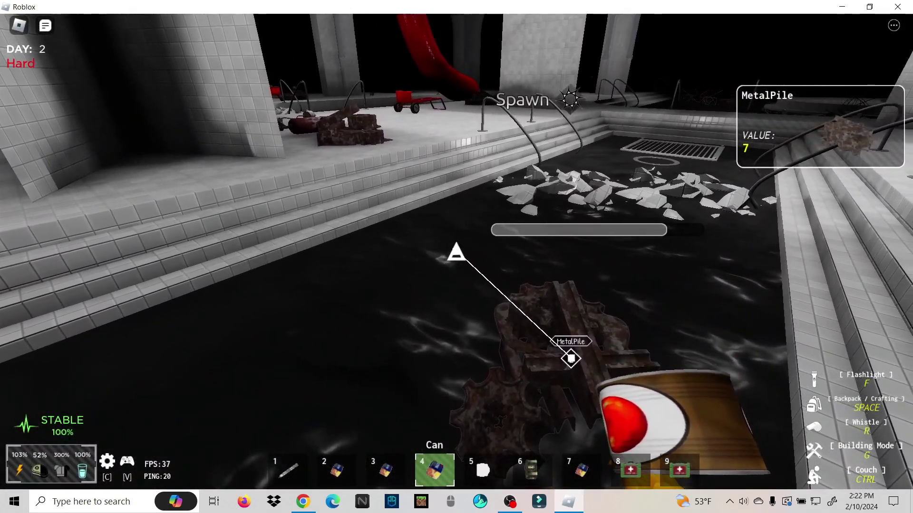
pyautogui.press('w')
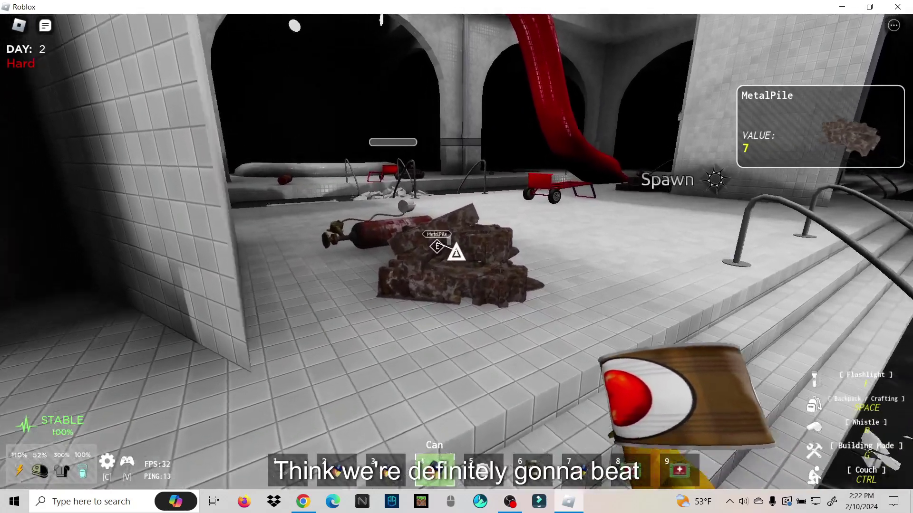
pyautogui.press('w')
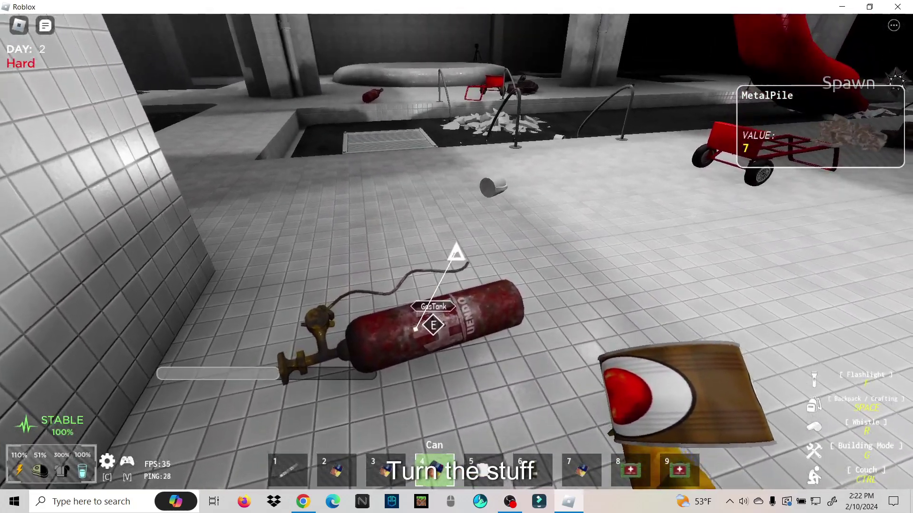
pyautogui.press('w')
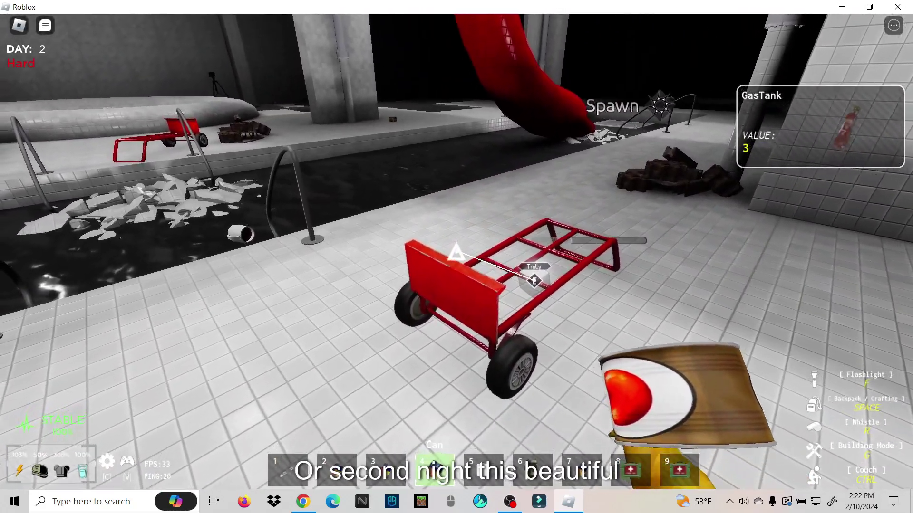
pyautogui.press('w')
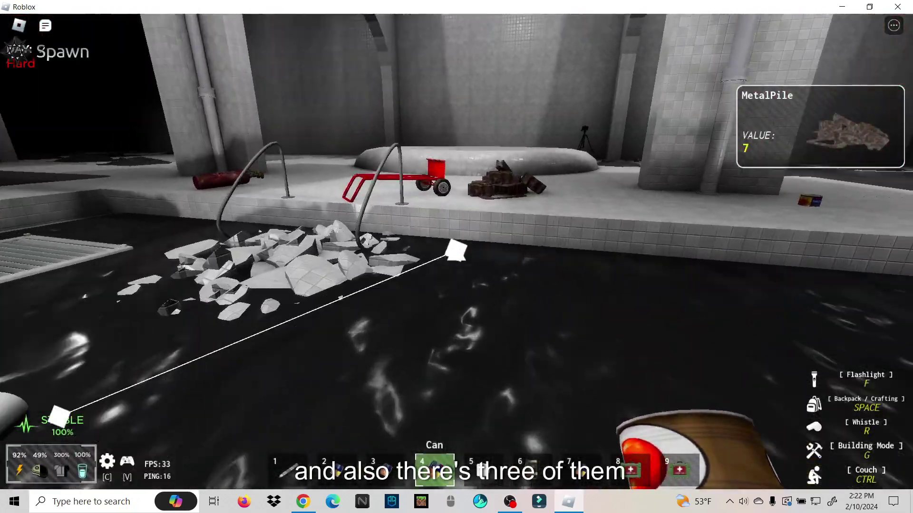
pyautogui.press('w')
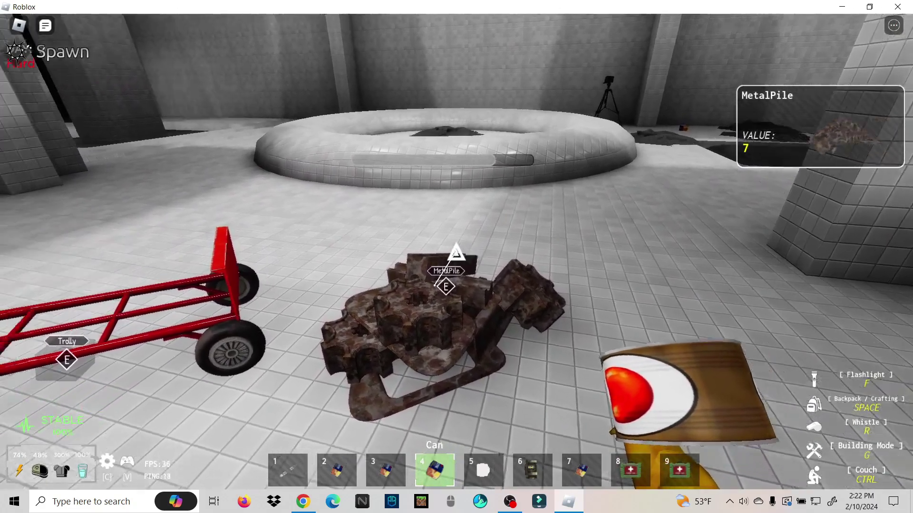
pyautogui.press('w')
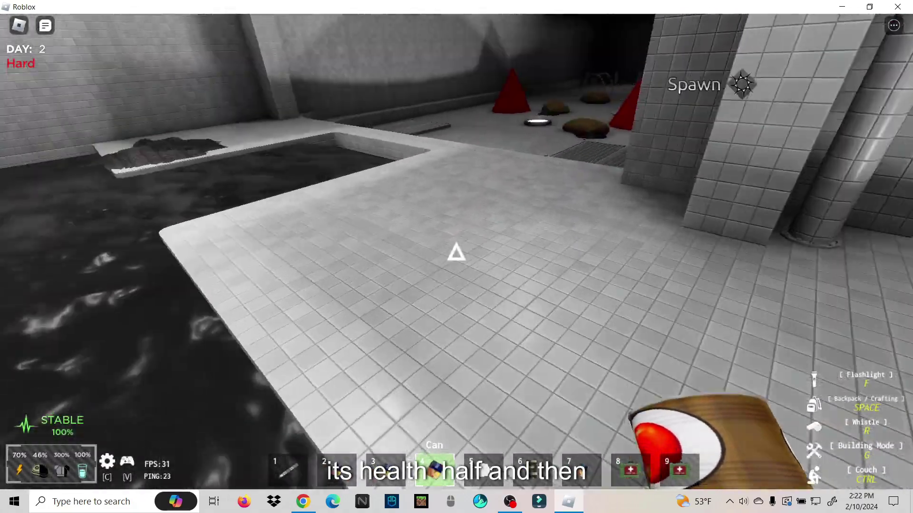
pyautogui.press('w')
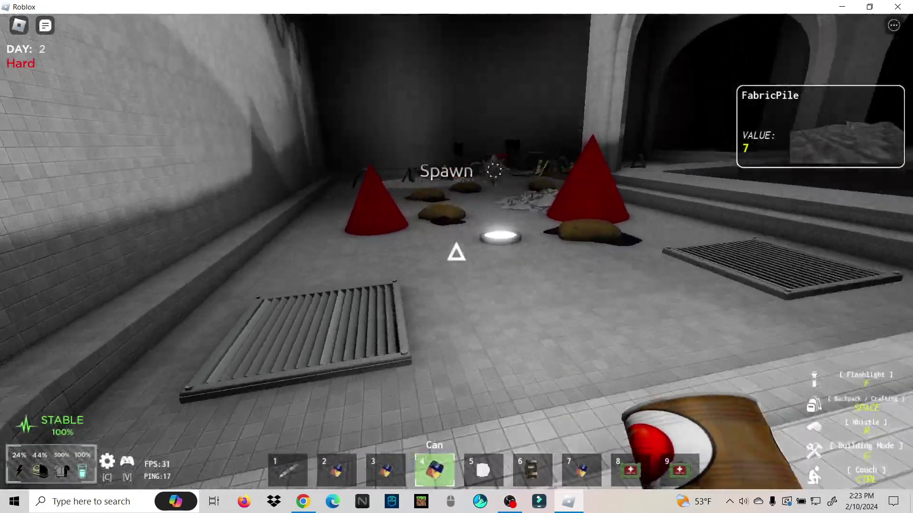
# - Return to the spawn base and switch back to holding a can
pyautogui.press('w')
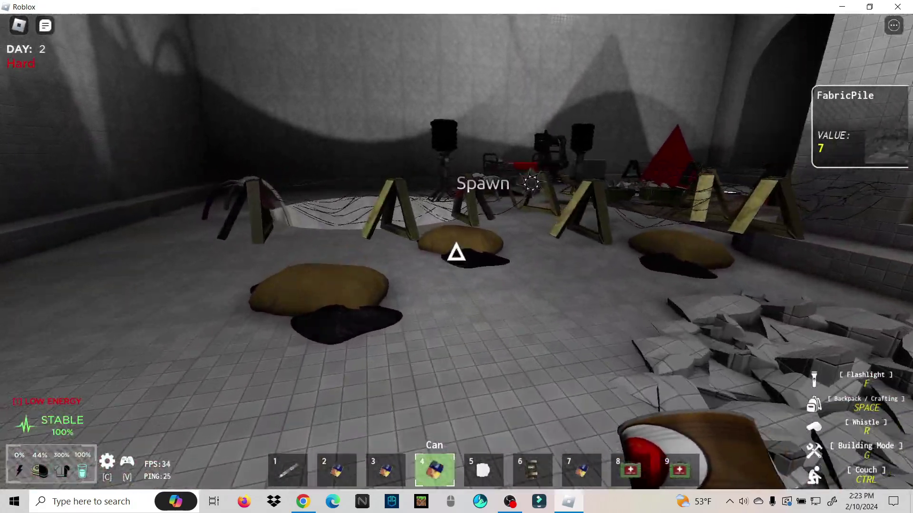
pyautogui.press('5')
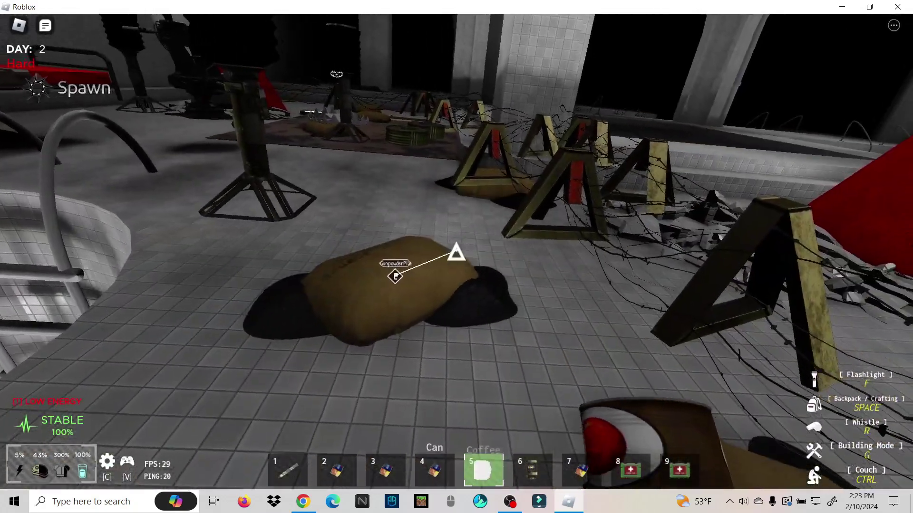
pyautogui.press('4')
pyautogui.press('3')
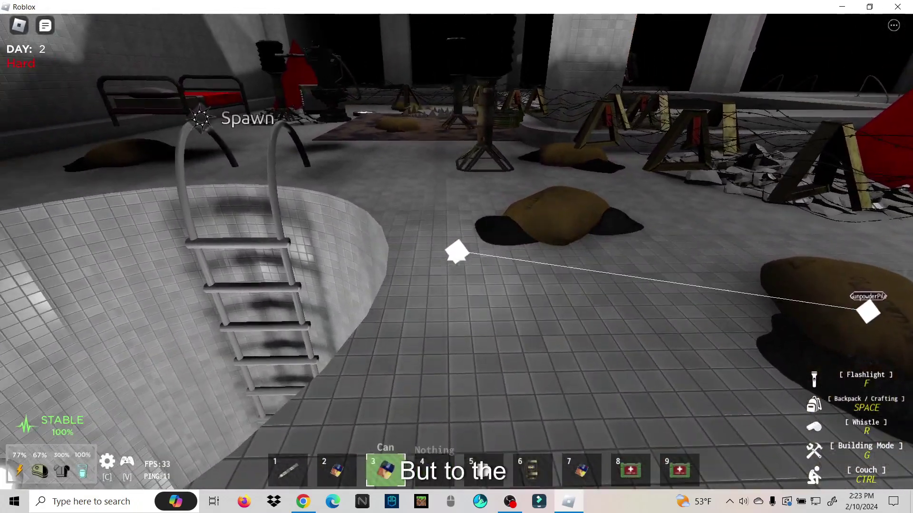
# - Review the Protection recipes, Backpack contents and craftable Equipment list in the crafting panel
pyautogui.press('w')
pyautogui.press('space')
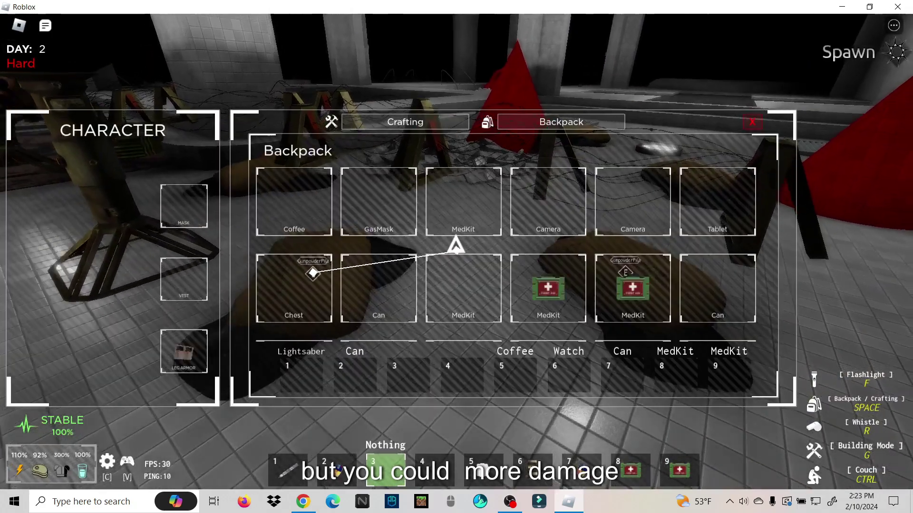
pyautogui.click(417, 127)
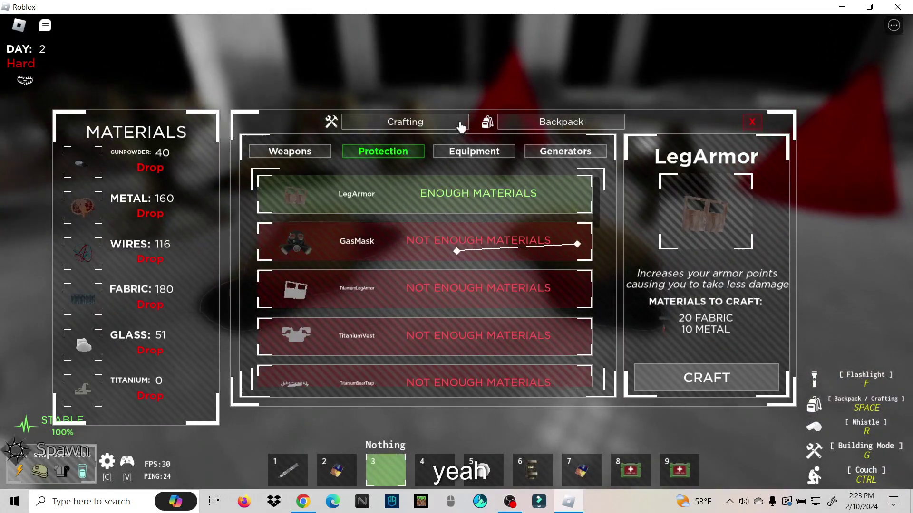
pyautogui.click(542, 127)
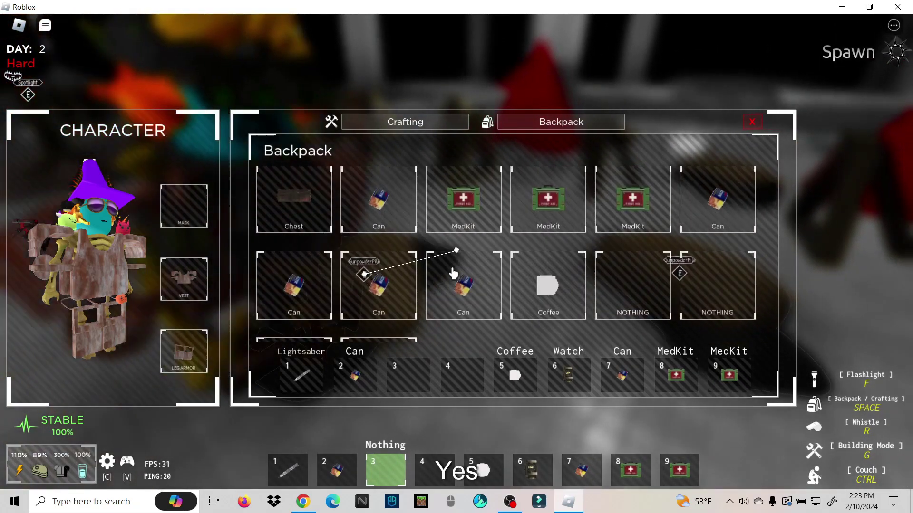
pyautogui.click(406, 121)
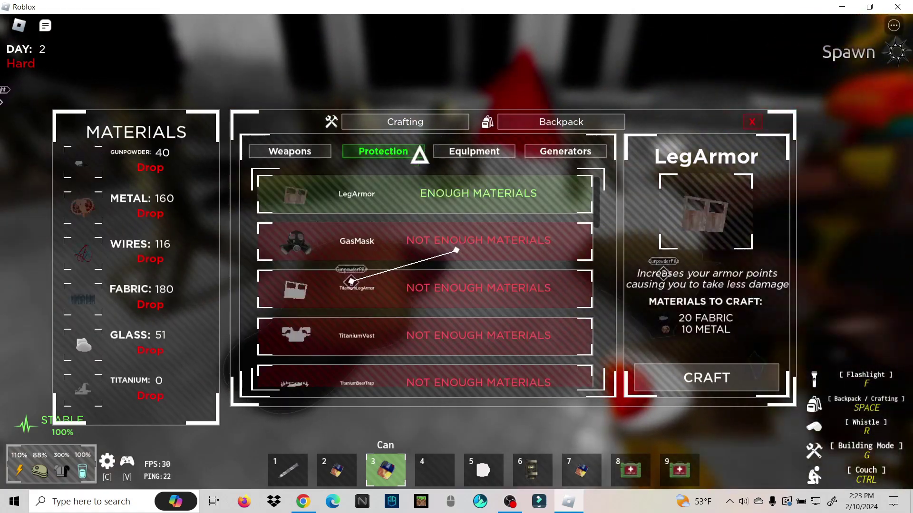
pyautogui.scroll(-5, 402, 241)
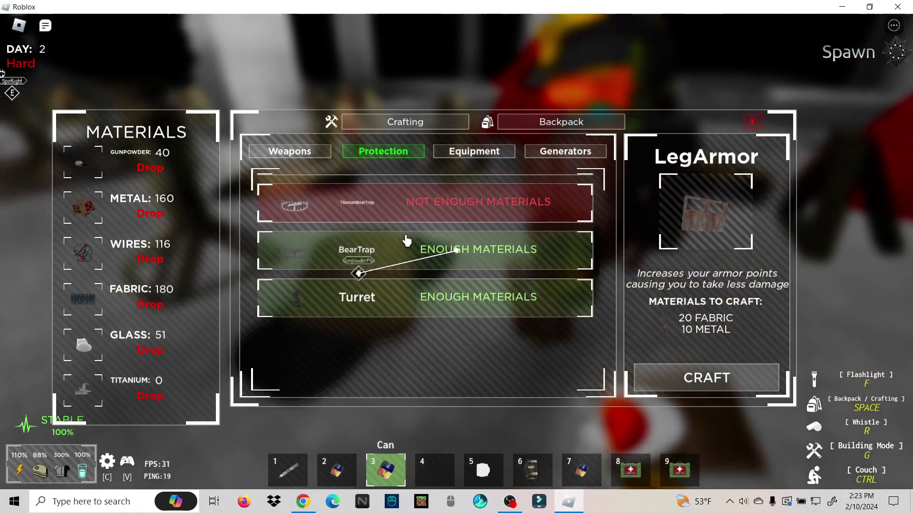
pyautogui.click(454, 154)
pyautogui.scroll(3, 413, 215)
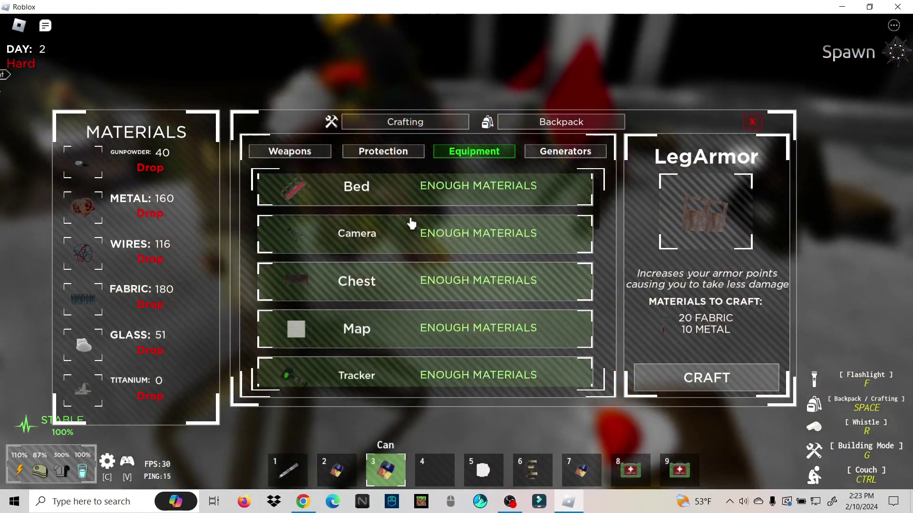
# - Enter Building Mode and place a spike wall on the pool ledge
pyautogui.press('space')
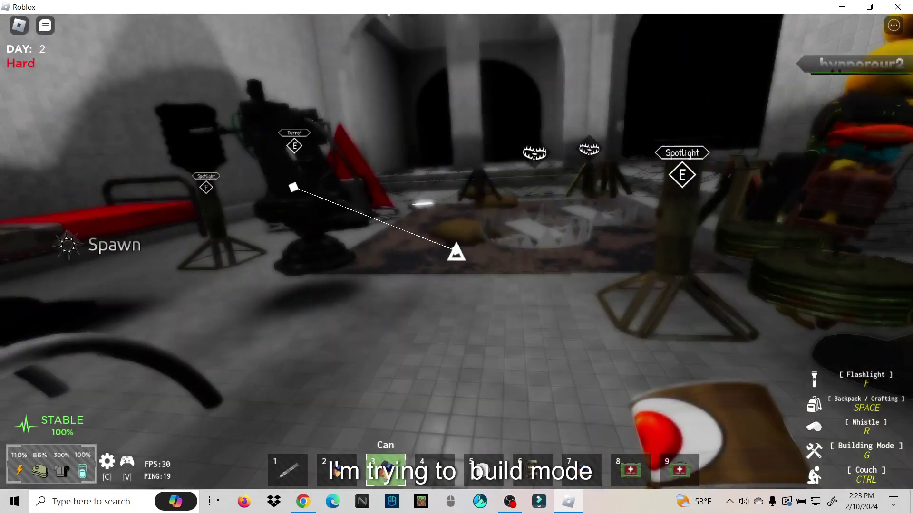
pyautogui.press('g')
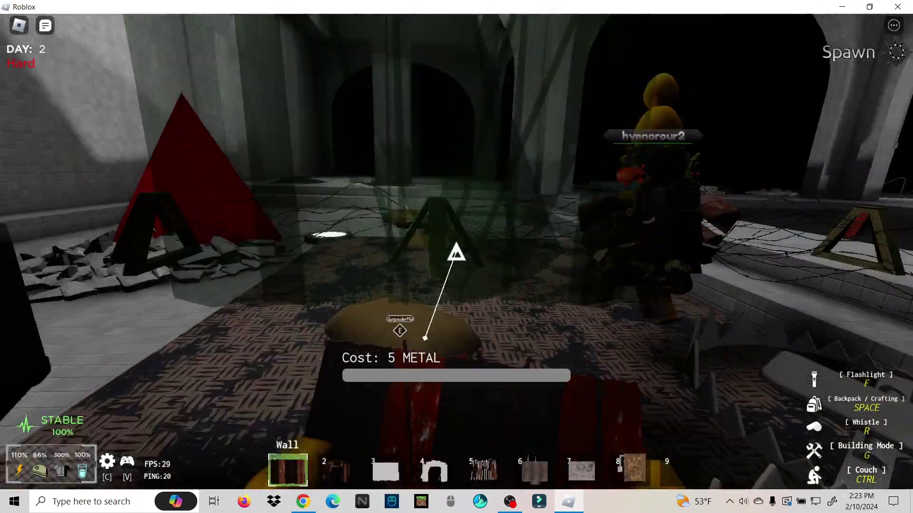
pyautogui.press('3')
pyautogui.press('6')
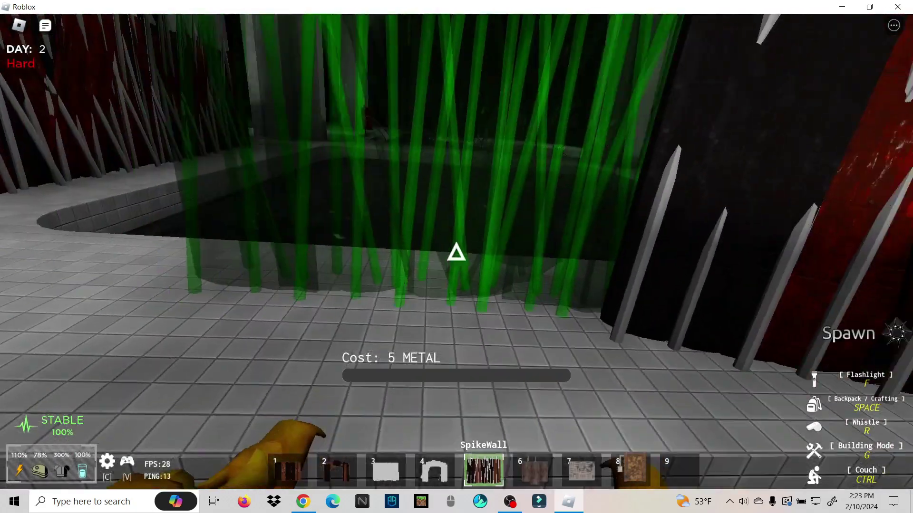
pyautogui.click(456, 251)
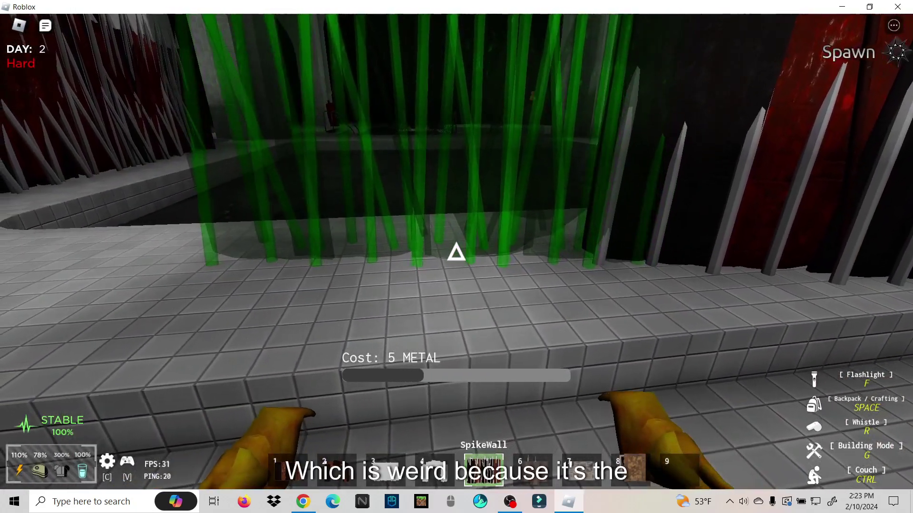
pyautogui.click(457, 251)
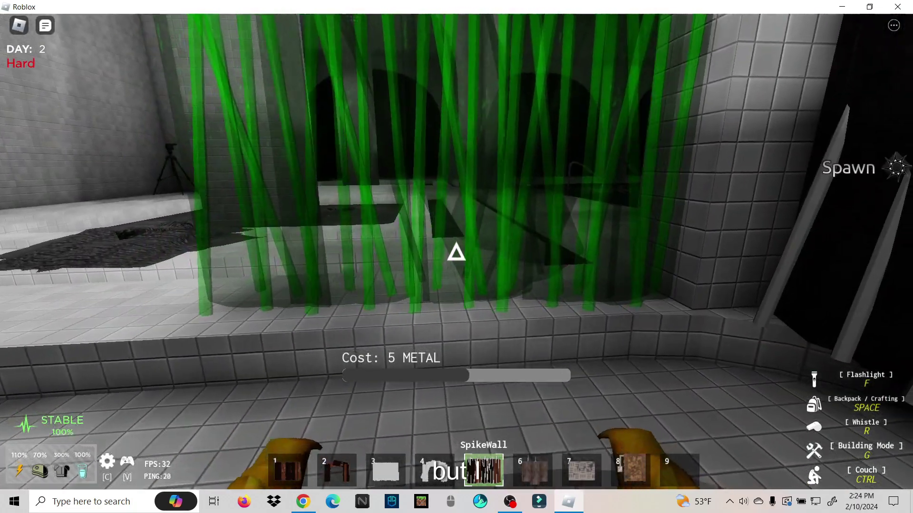
# - Browse the other buildable pieces, then place a second spike wall along the ledge
pyautogui.press('7')
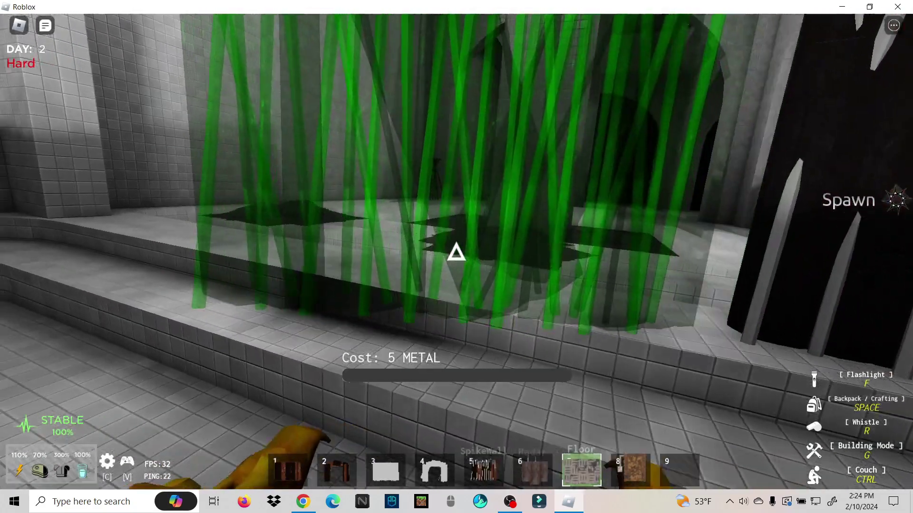
pyautogui.press('8')
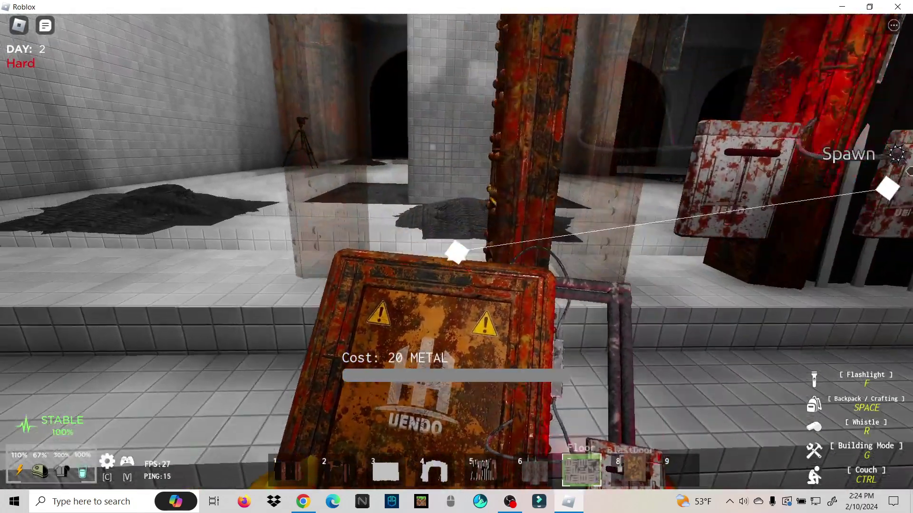
pyautogui.press('7')
pyautogui.press('6')
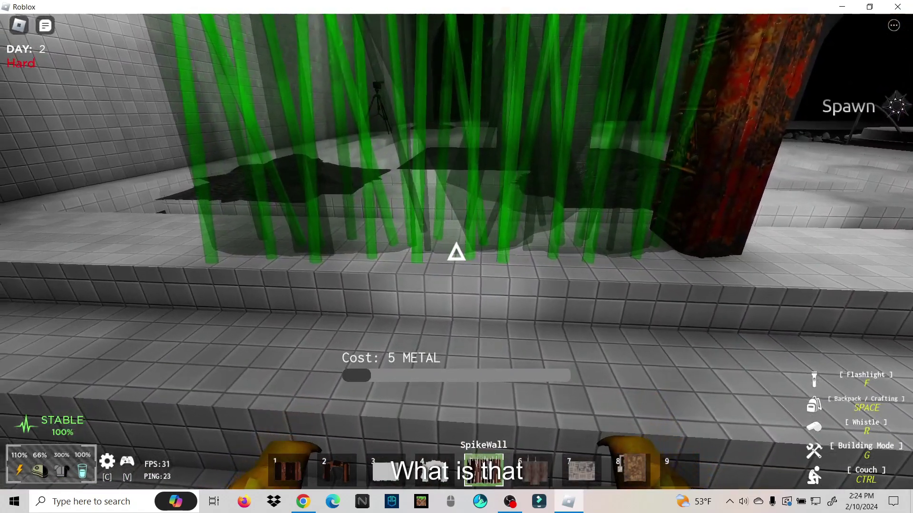
pyautogui.click(456, 252)
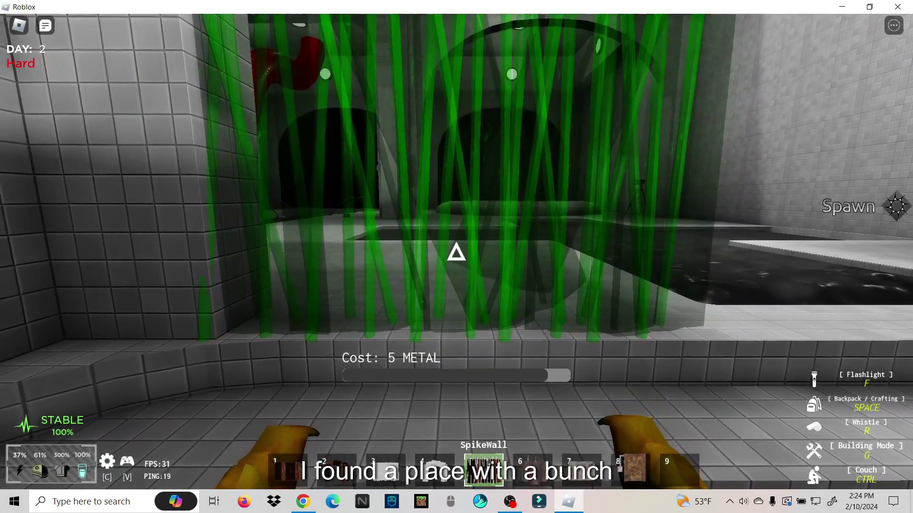
# - Check the blast door piece, then place a spike wall near the archway
pyautogui.press('7')
pyautogui.press('8')
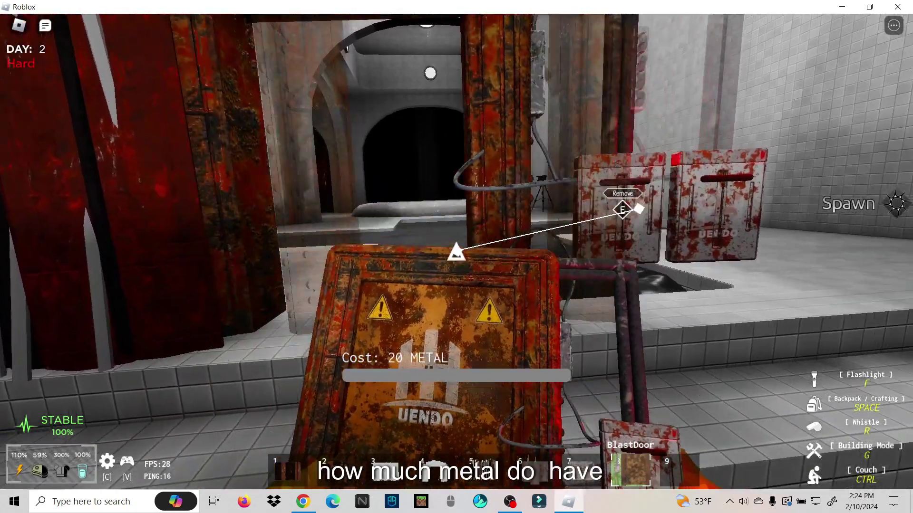
pyautogui.press('6')
pyautogui.press('5')
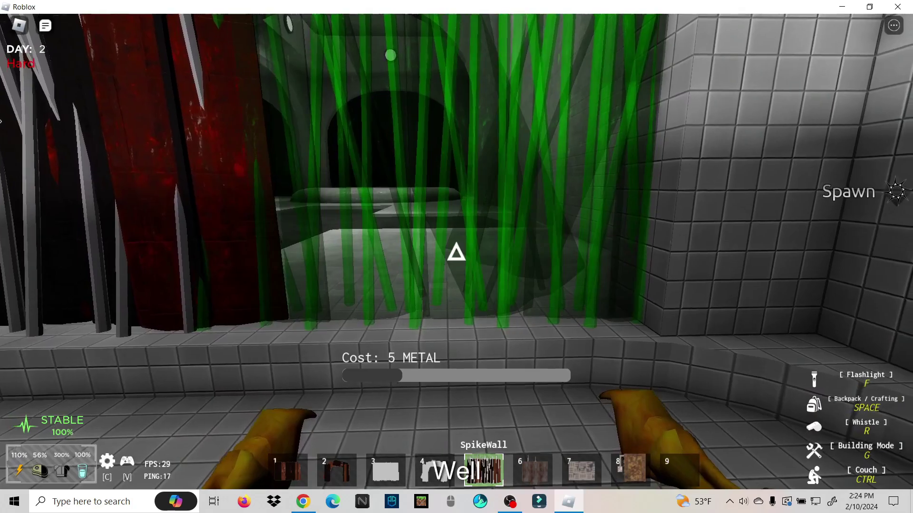
pyautogui.click(456, 253)
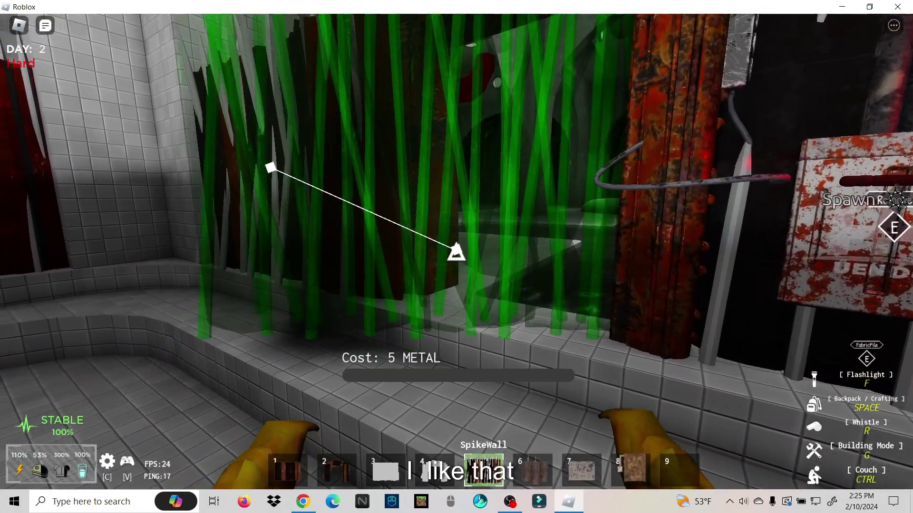
# - Browse the titanium doorway, radar, blast door and floor build pieces
pyautogui.press('4')
pyautogui.press('5')
pyautogui.press('4')
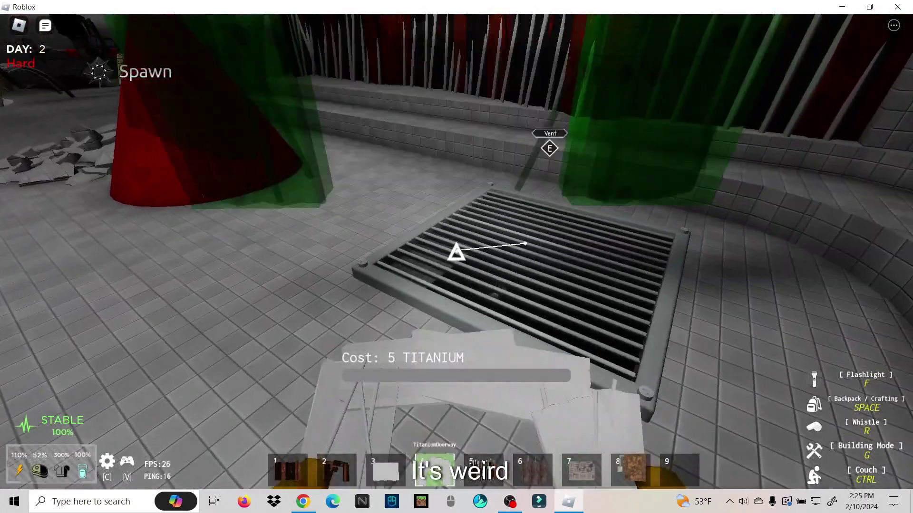
pyautogui.press('5')
pyautogui.press('6')
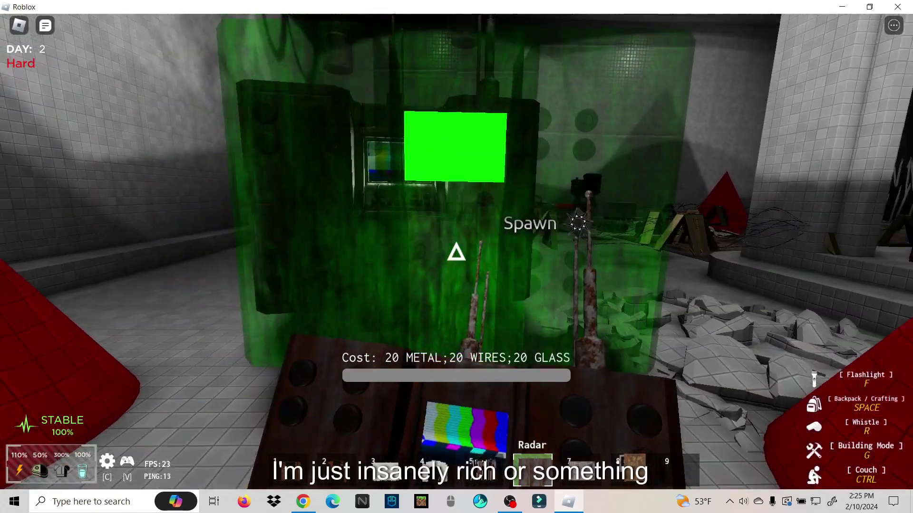
pyautogui.press('7')
pyautogui.press('8')
pyautogui.press('7')
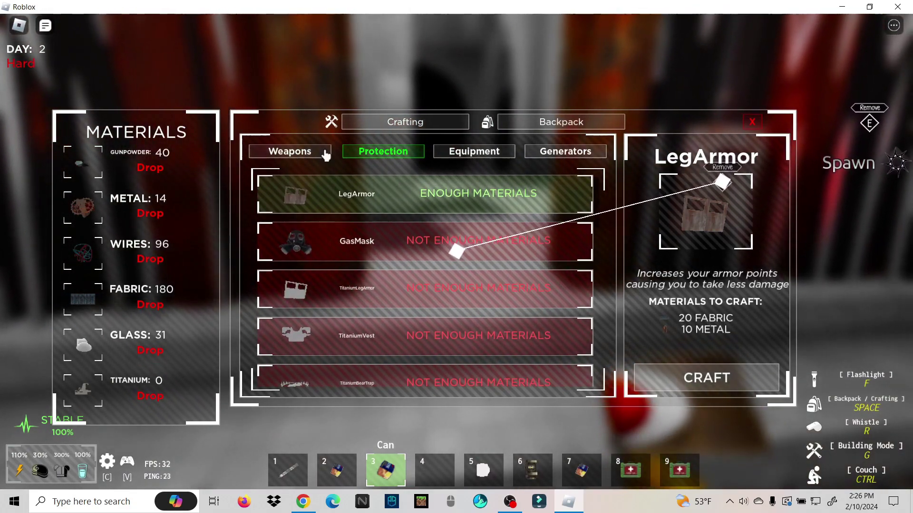
pyautogui.scroll(-3, 399, 236)
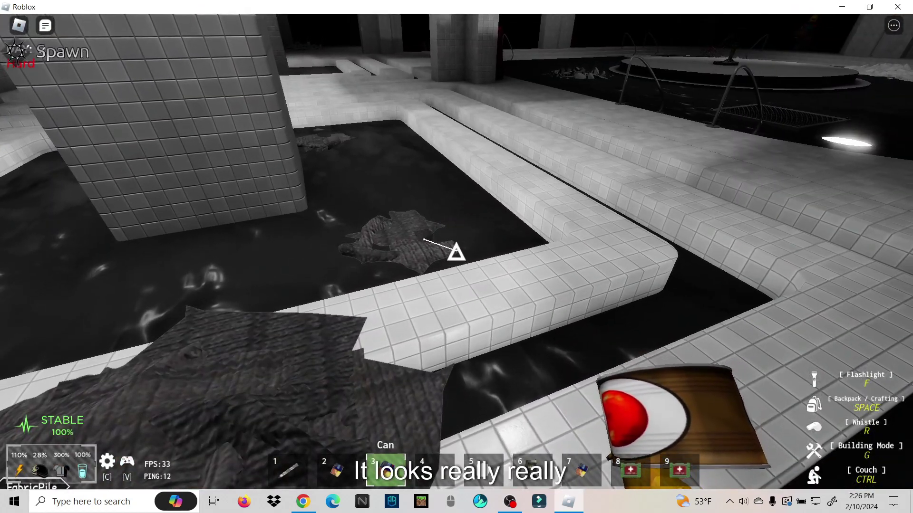
# - Pick up the fabric pile from the pool, bringing fabric to 190, and check Protection recipes
pyautogui.click(456, 252)
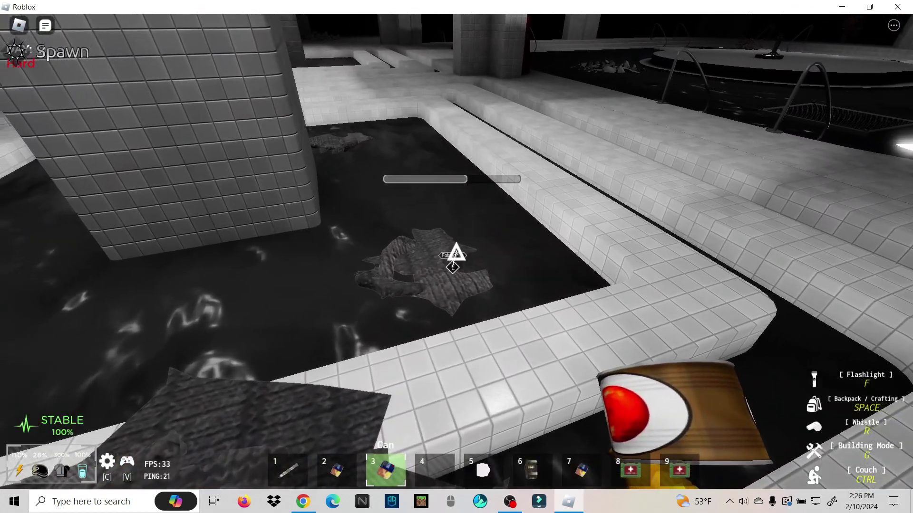
pyautogui.press('space')
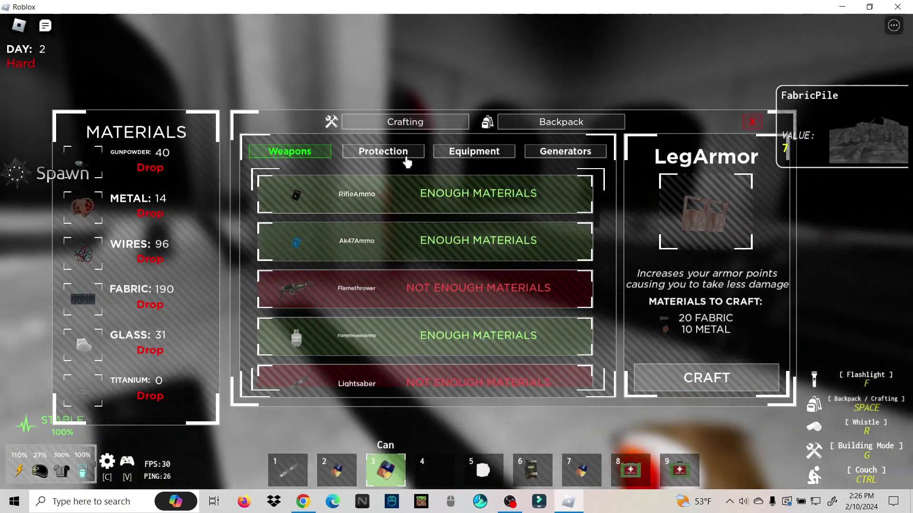
pyautogui.click(412, 153)
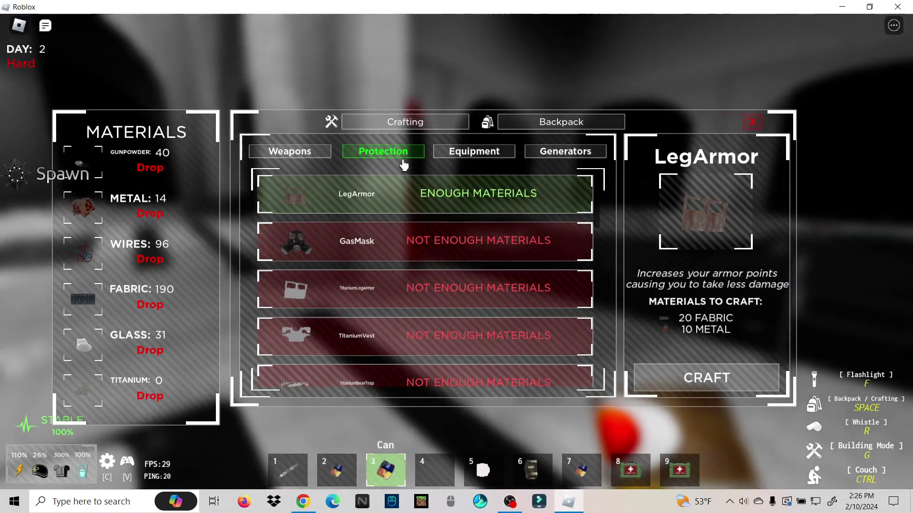
pyautogui.press('space')
# - Eat a can, then equip another can and check the backpack inventory
pyautogui.click(456, 252)
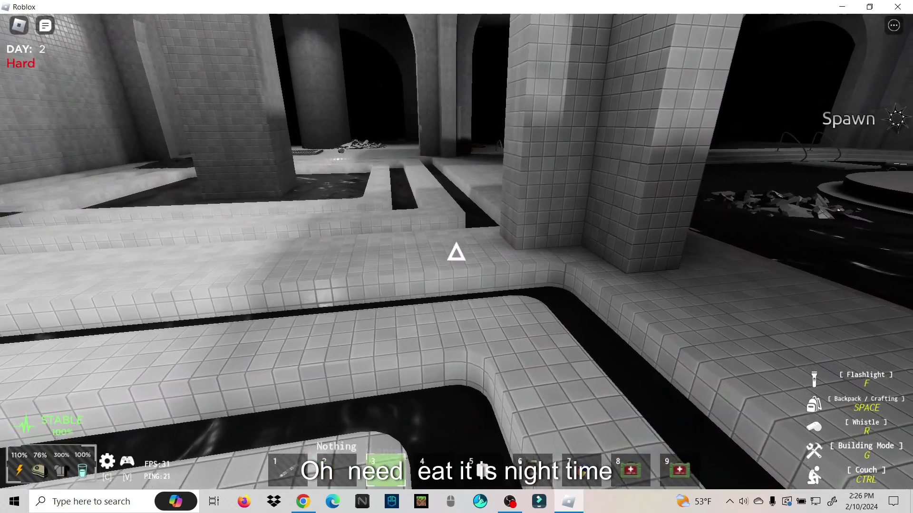
pyautogui.press('6')
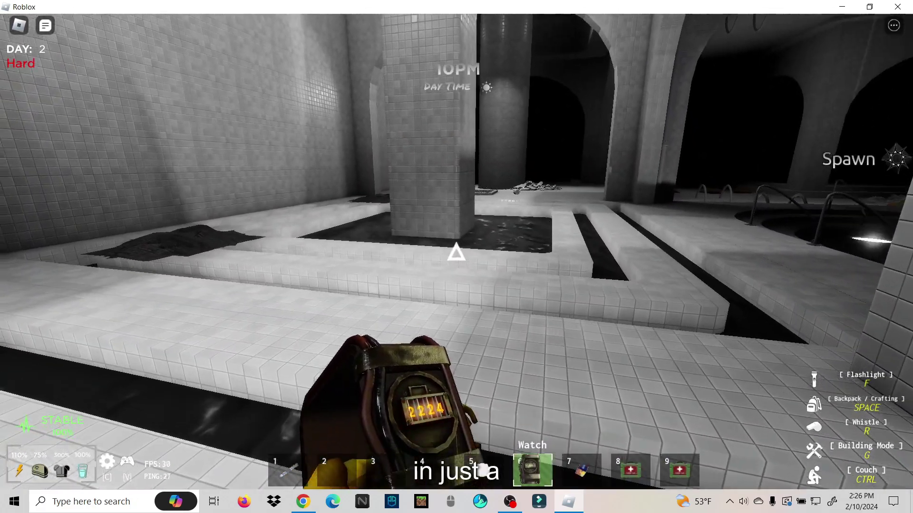
pyautogui.press('7')
pyautogui.press('space')
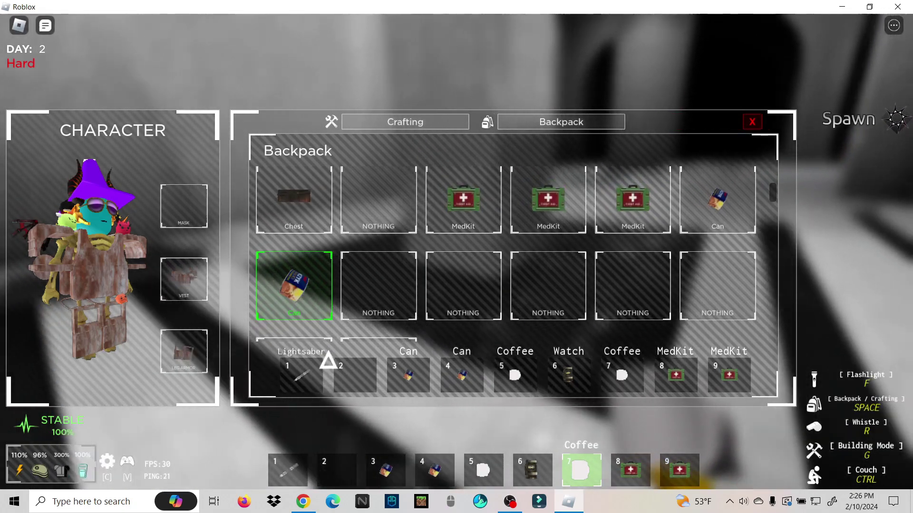
pyautogui.press('space')
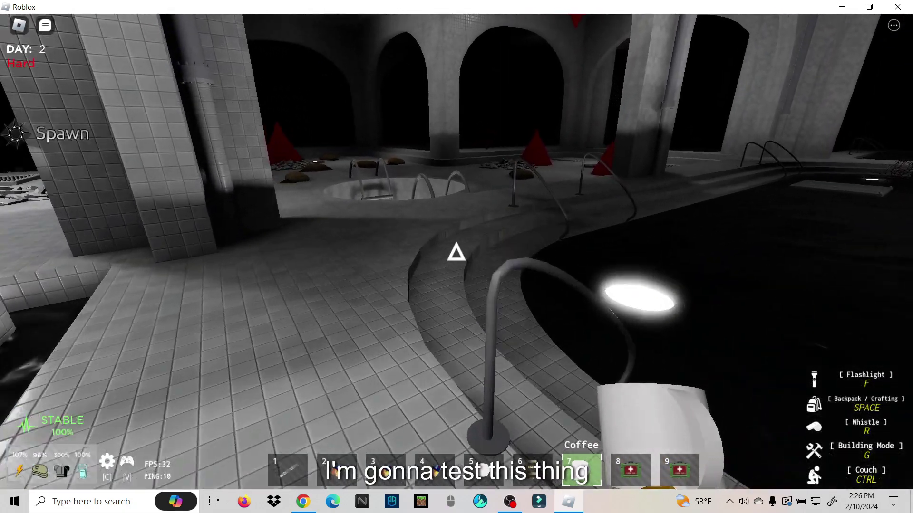
# - Walk over the fountain pool and drink the coffee to restore energy
pyautogui.press('w')
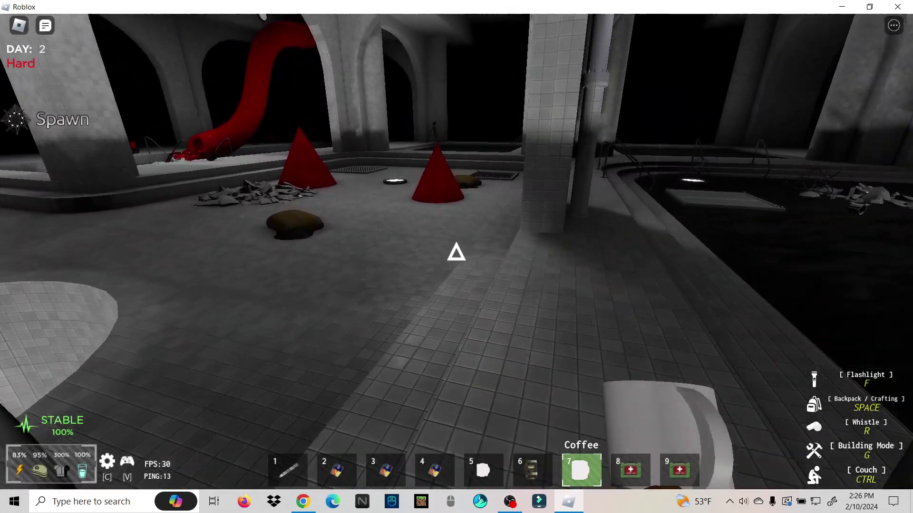
pyautogui.press('w')
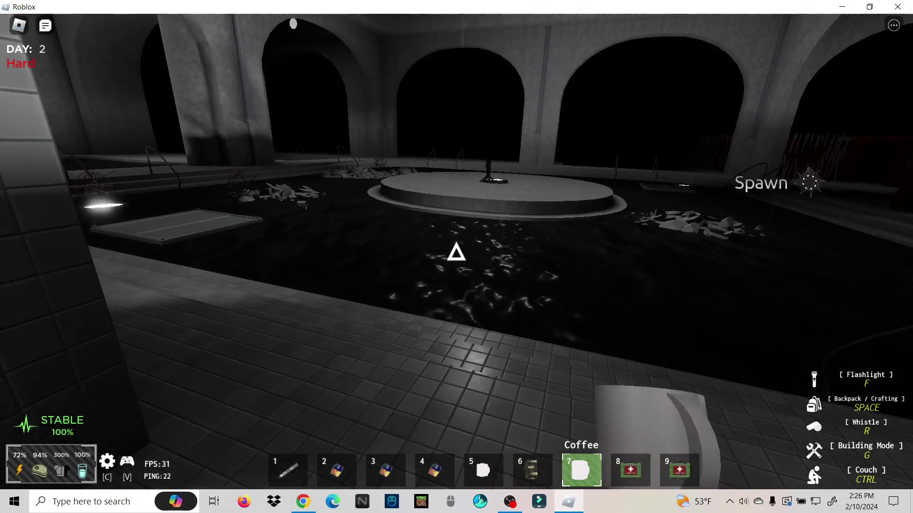
pyautogui.press('w')
pyautogui.press('w')
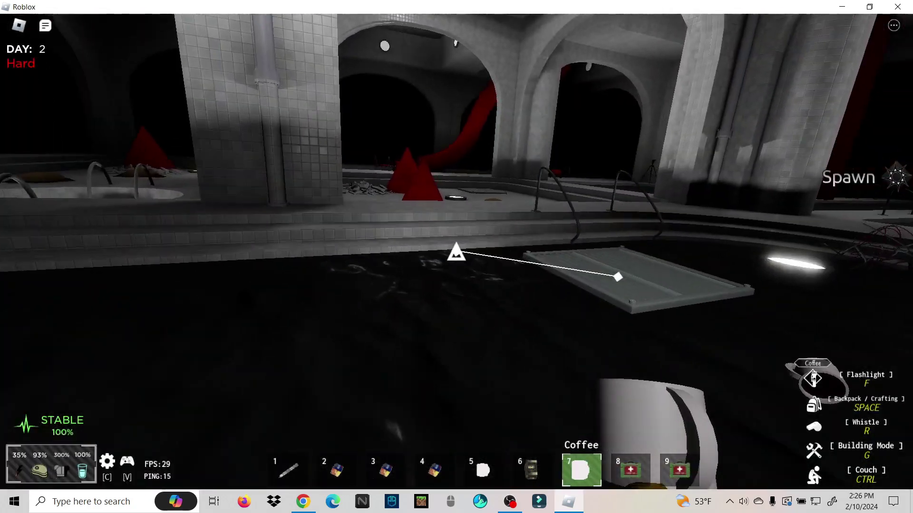
pyautogui.press('w')
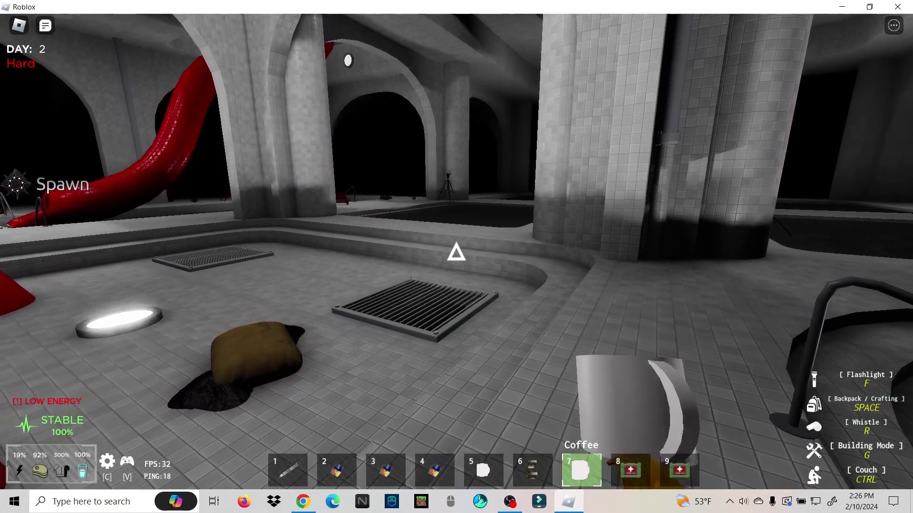
pyautogui.click(456, 253)
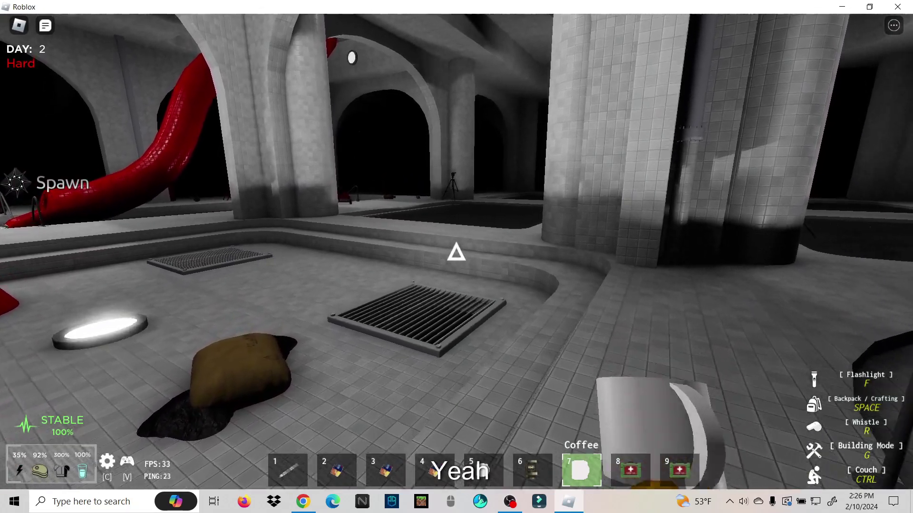
# - Cross the pool deck, check the time on the watch, and reach the red trolley
pyautogui.press('w')
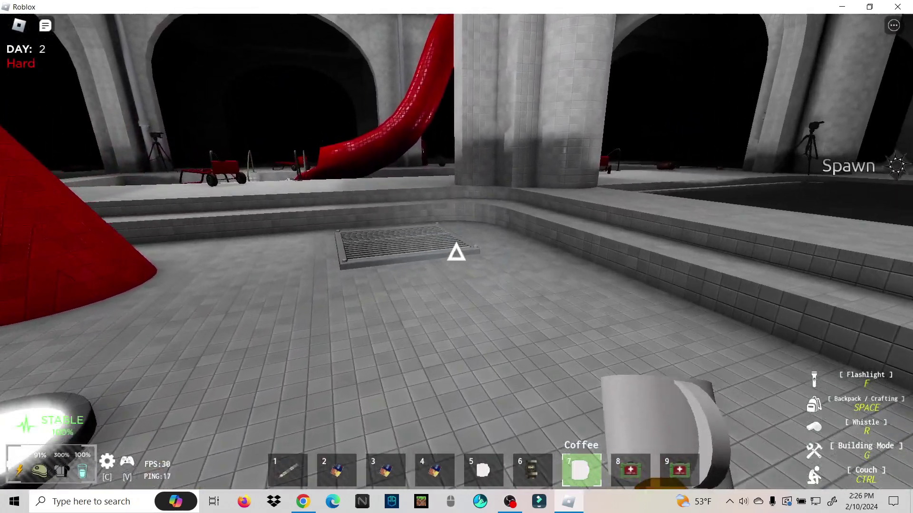
pyautogui.press('w')
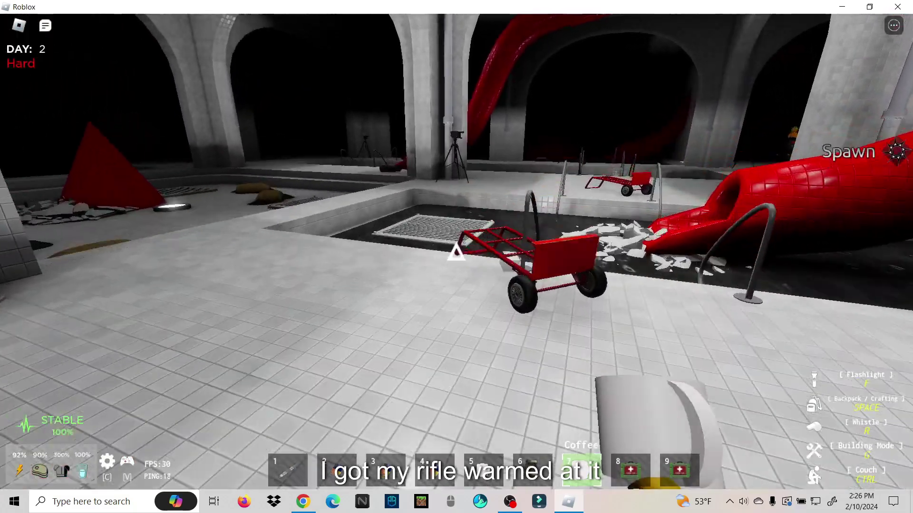
pyautogui.press('6')
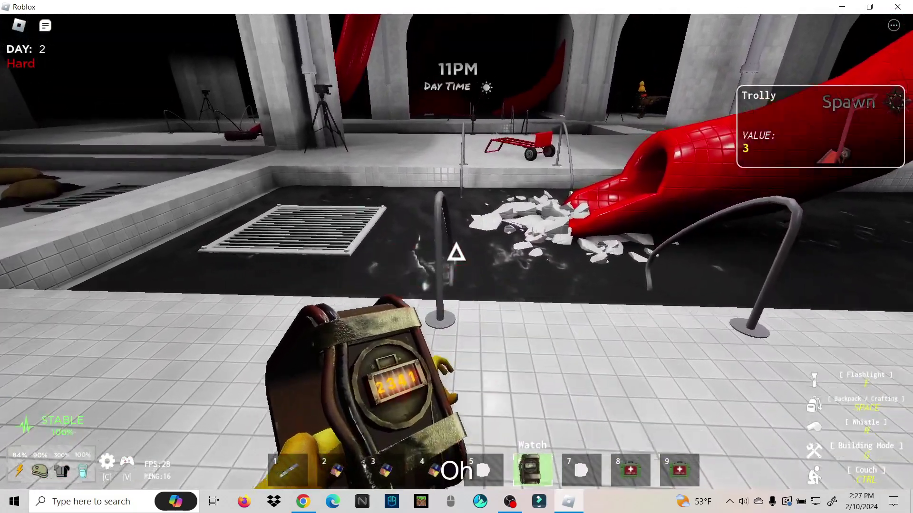
pyautogui.press('w')
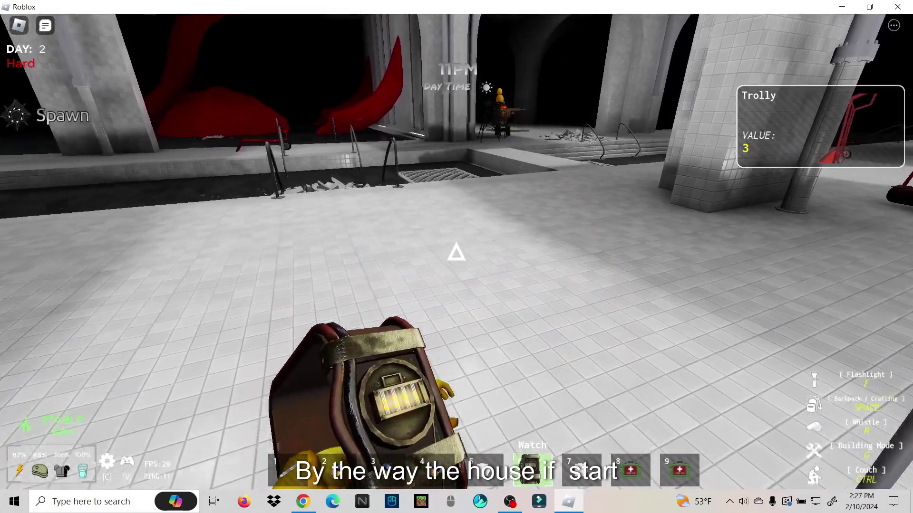
pyautogui.press('w')
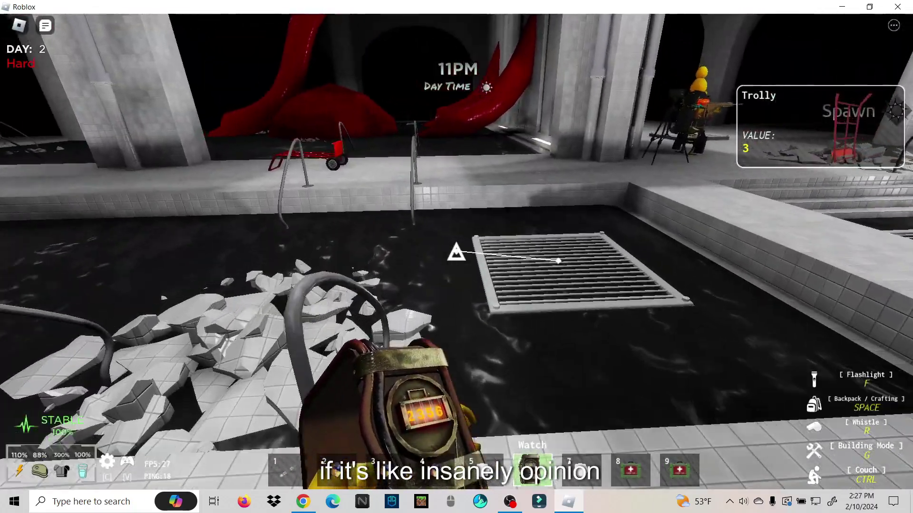
pyautogui.press('w')
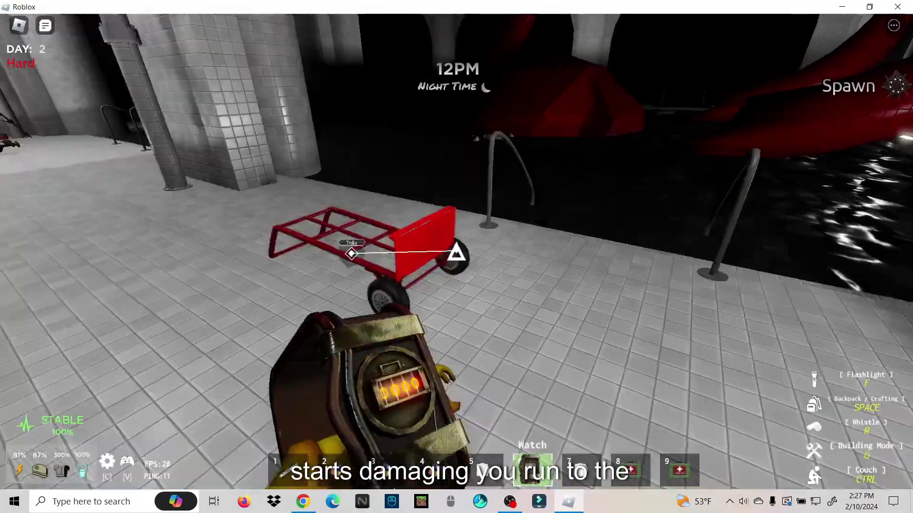
# - Pick up the red trolley with E and switch to the lightsaber
pyautogui.press('e')
pyautogui.press('w')
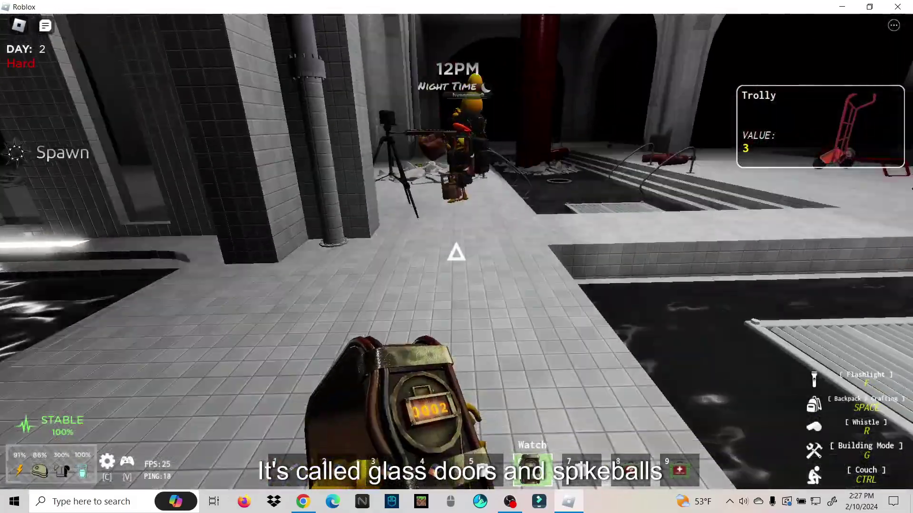
pyautogui.press('w')
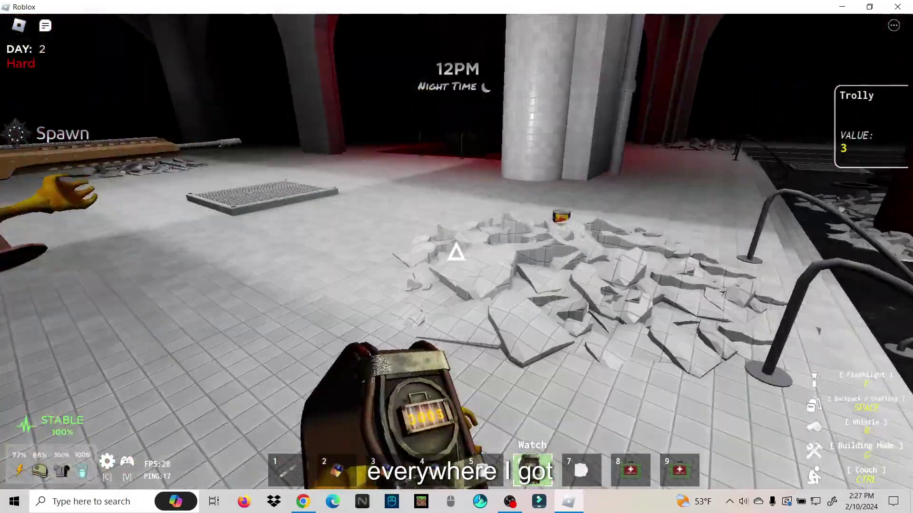
pyautogui.press('w')
pyautogui.scroll(5, 456, 257)
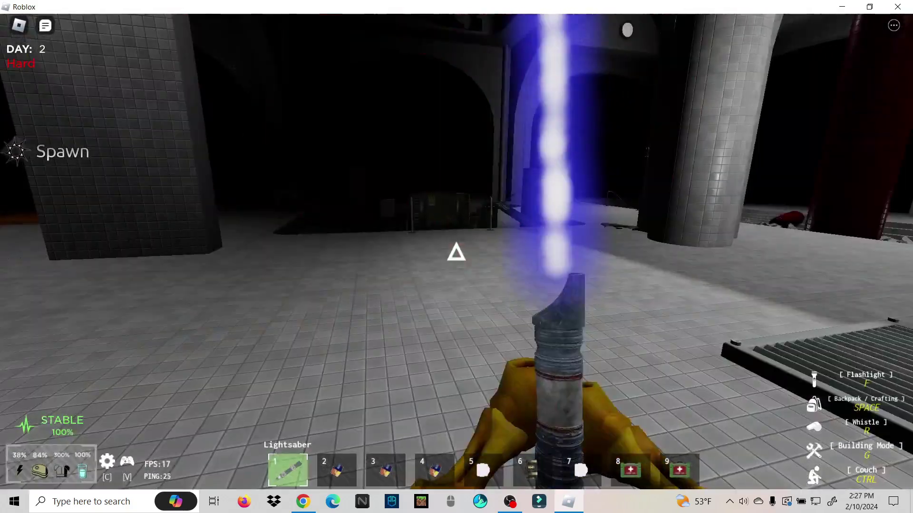
# - Chase the monster past the pillar into the dark room, attacking with the lightsaber
pyautogui.press('w')
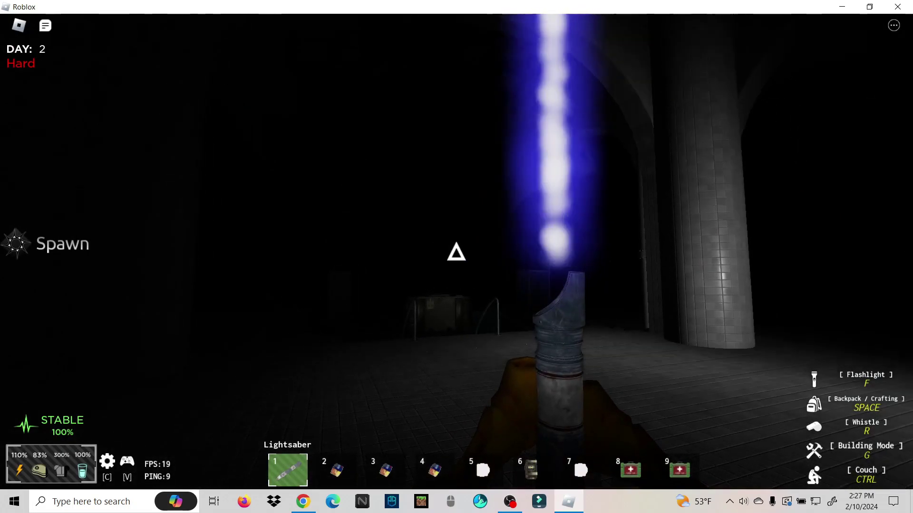
pyautogui.press('w')
pyautogui.press('w')
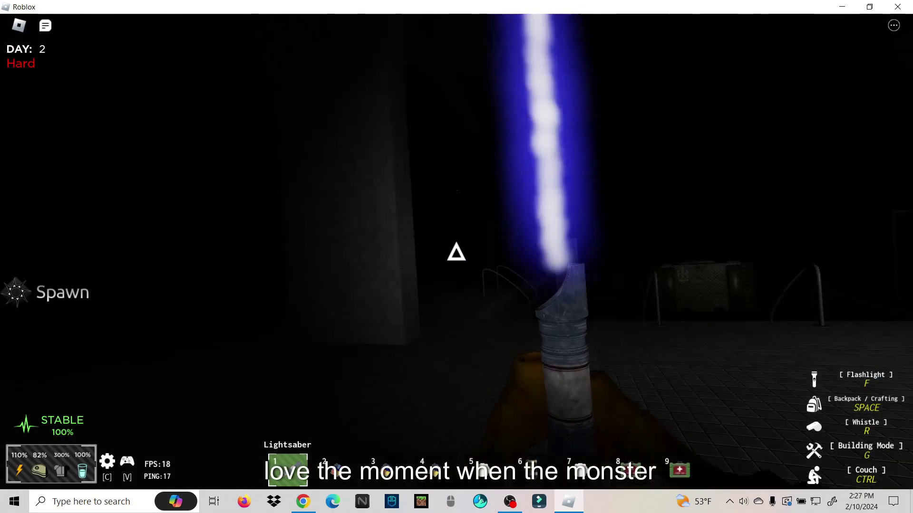
pyautogui.press('w')
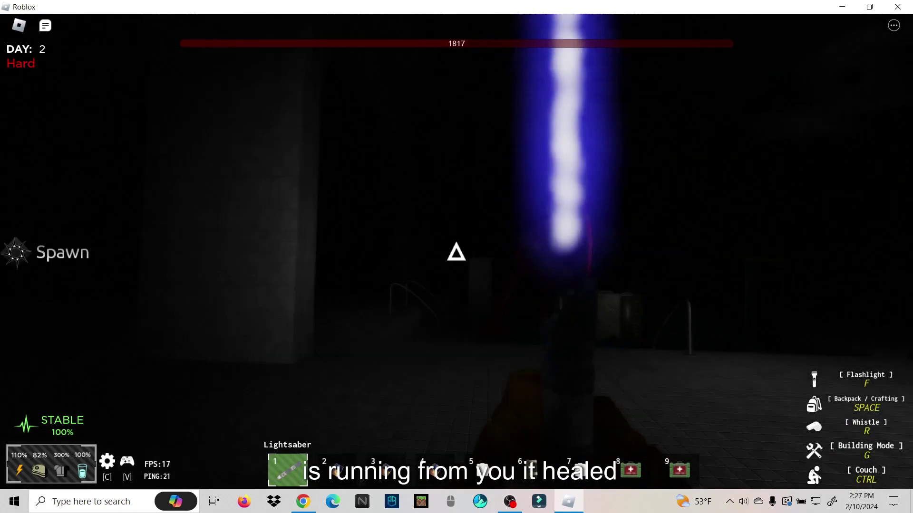
pyautogui.press('w')
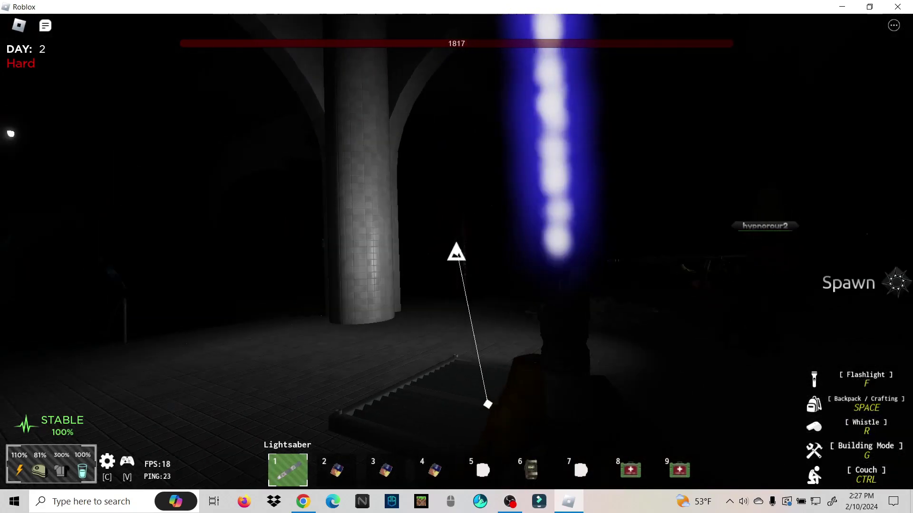
pyautogui.press('w')
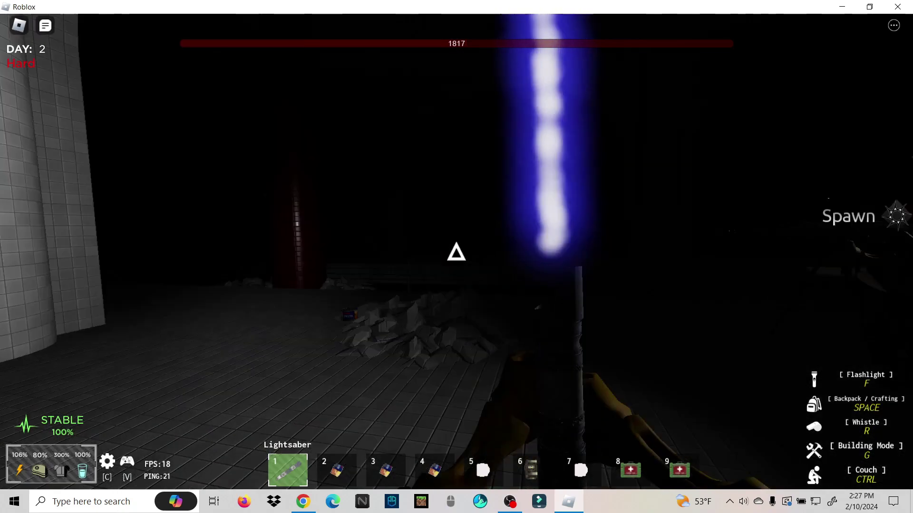
pyautogui.press('w')
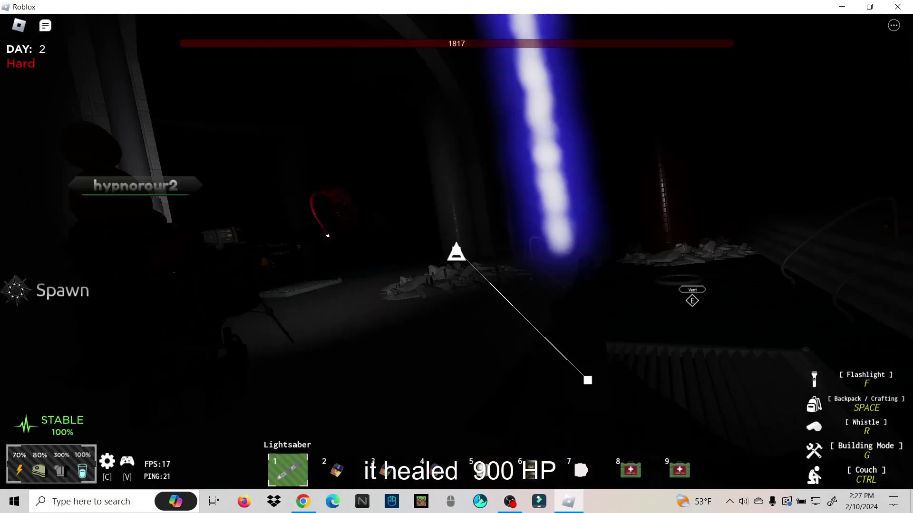
pyautogui.press('w')
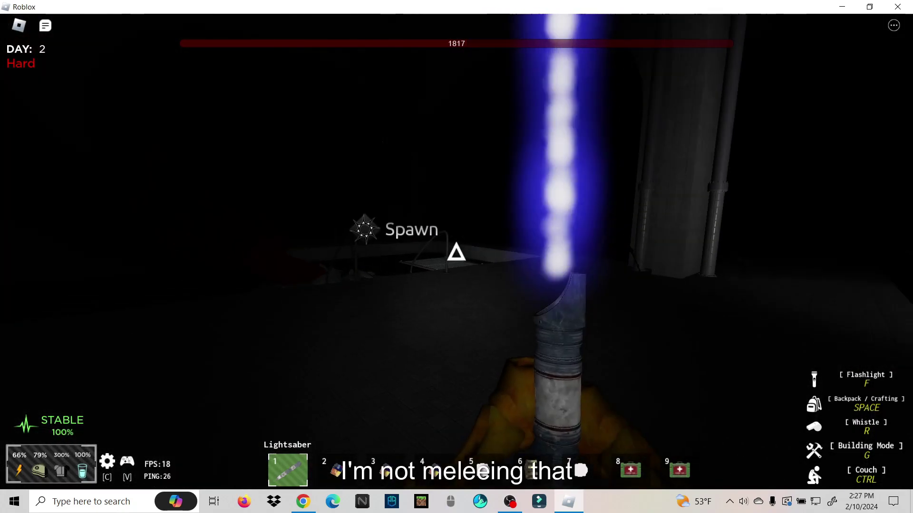
pyautogui.press('w')
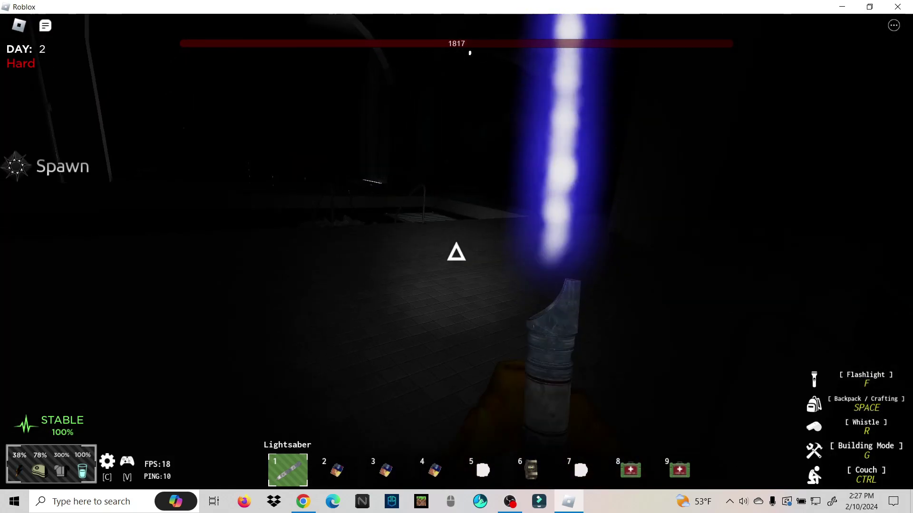
pyautogui.press('w')
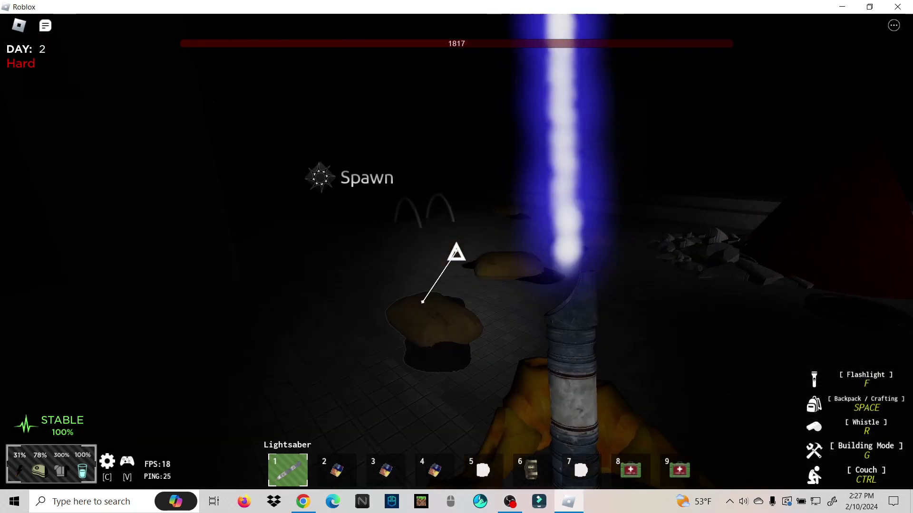
pyautogui.press('w')
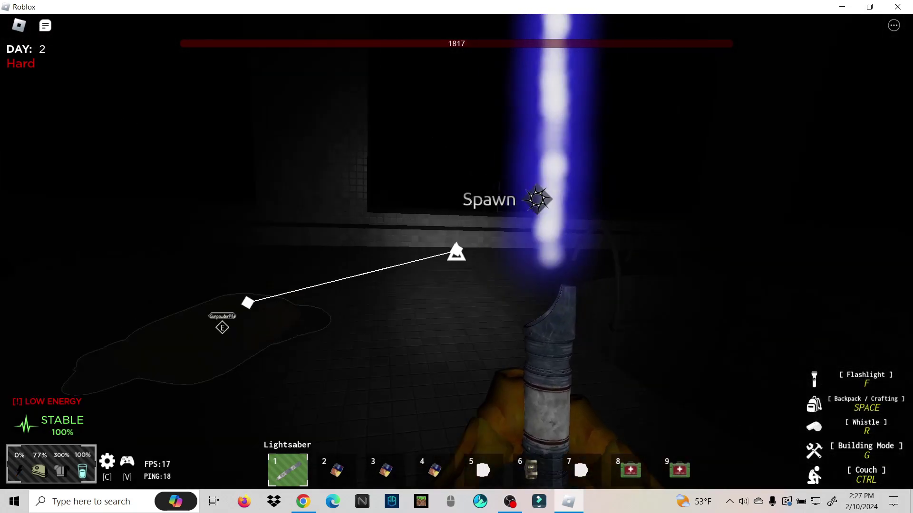
# - Drink the coffee from slot 5 and move past the red cone into the darker area
pyautogui.press('5')
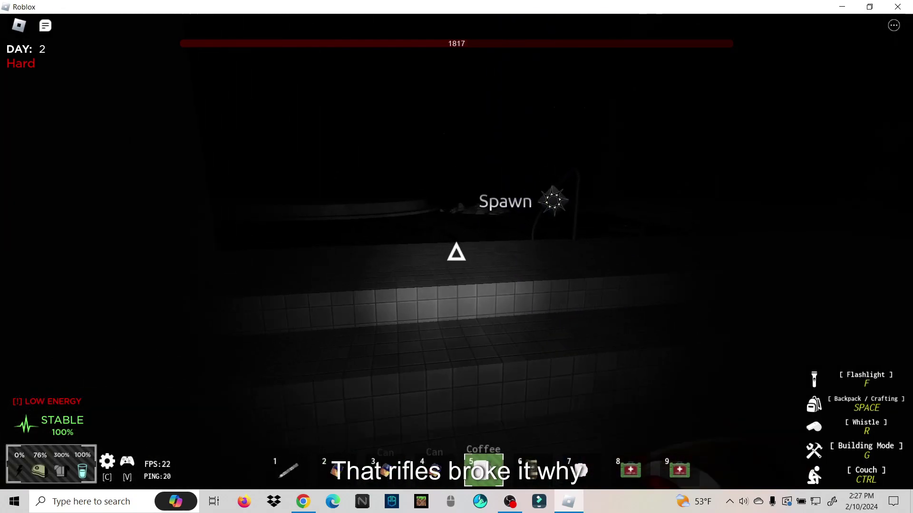
pyautogui.press('w')
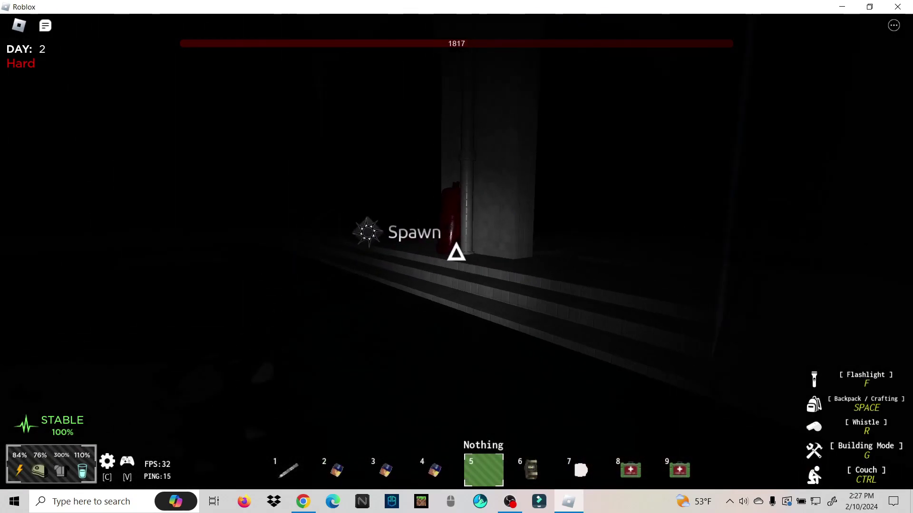
pyautogui.press('w')
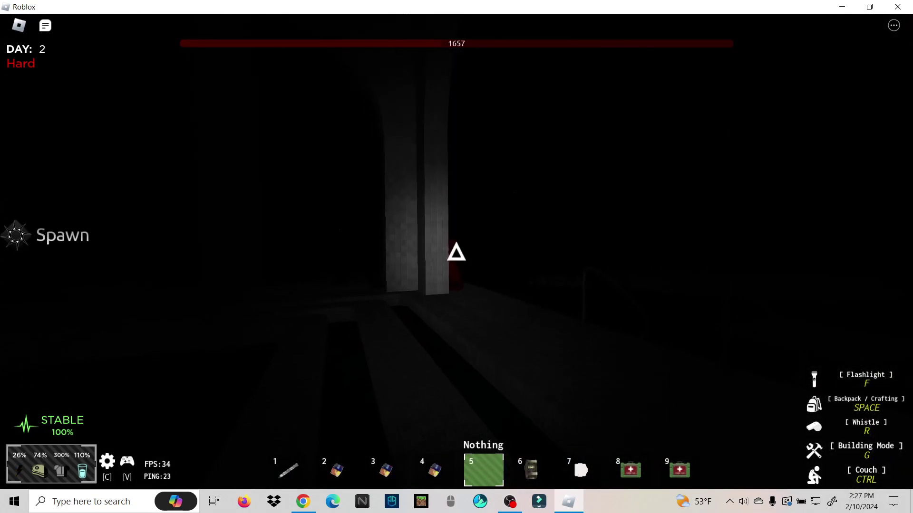
pyautogui.scroll(3, 457, 253)
pyautogui.scroll(1, 456, 252)
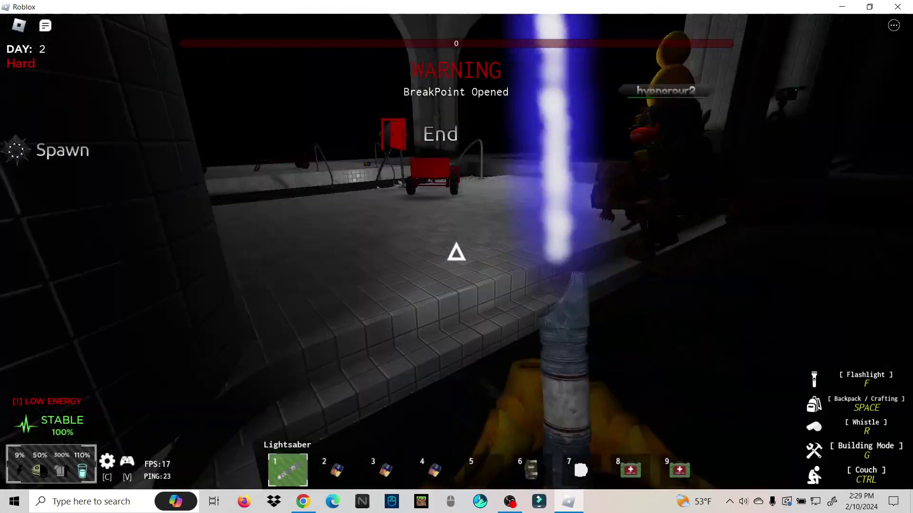
# - Grab the red cart and a box by the pool, then drink the coffee
pyautogui.press('w')
pyautogui.click(457, 252)
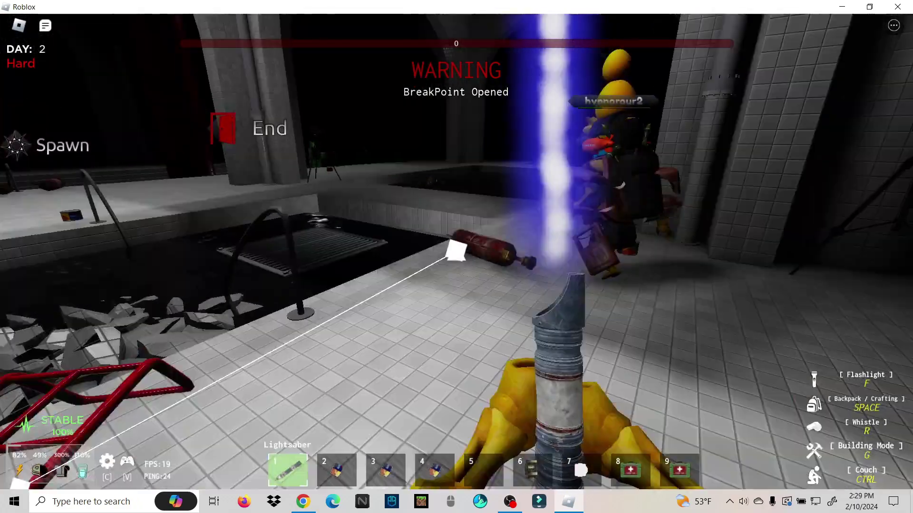
pyautogui.scroll(-1, 456, 252)
pyautogui.scroll(-2, 456, 253)
pyautogui.scroll(-2, 457, 253)
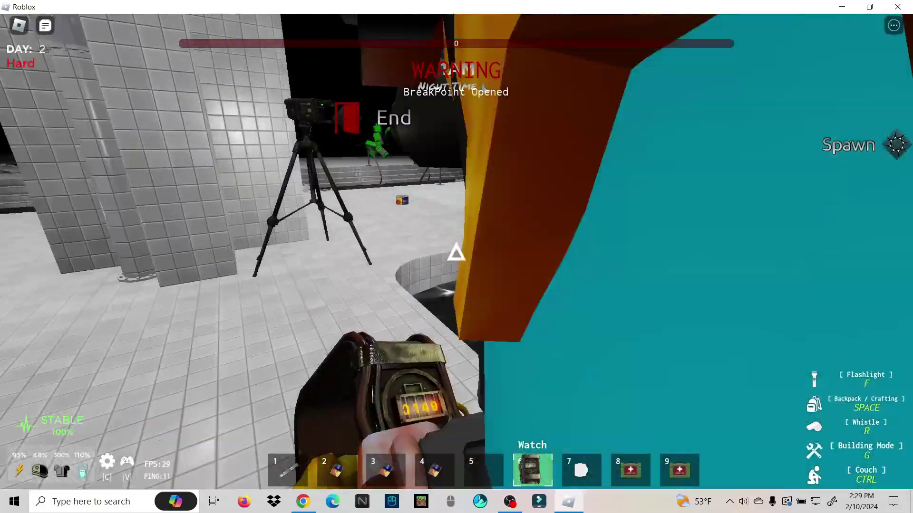
pyautogui.press('w')
pyautogui.click(456, 253)
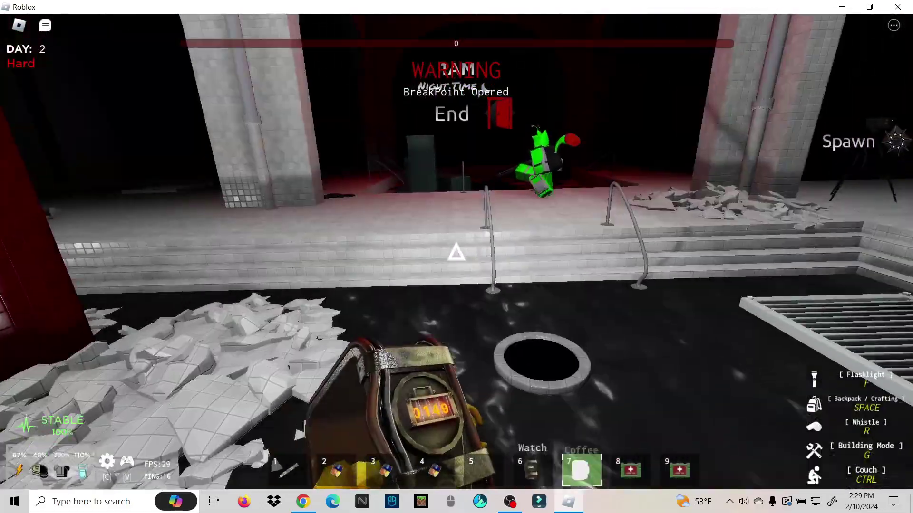
pyautogui.scroll(-1, 456, 252)
pyautogui.click(456, 253)
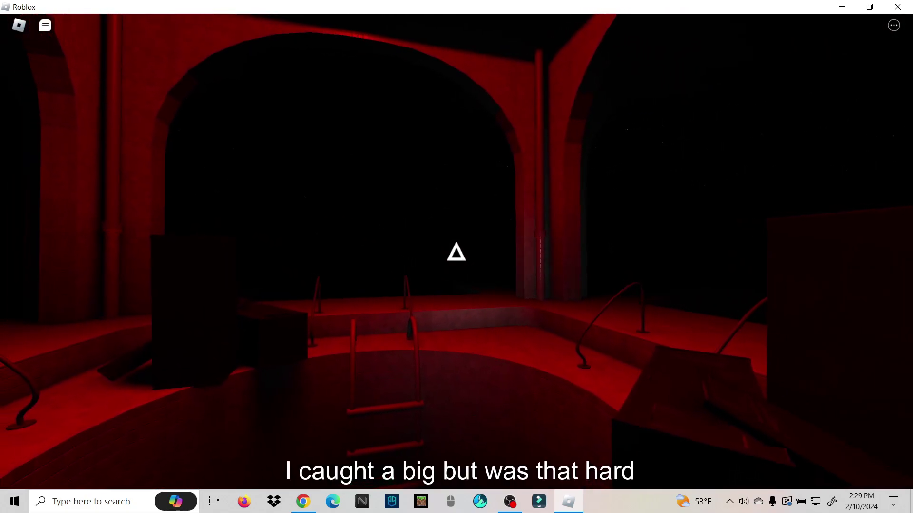
# - Walk to the ladder at the pool edge to end the round
pyautogui.press('w')
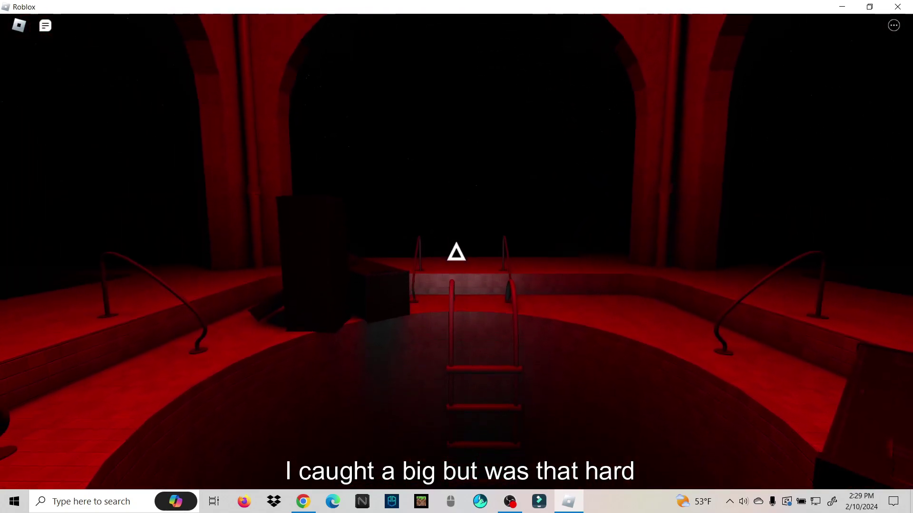
pyautogui.press('w')
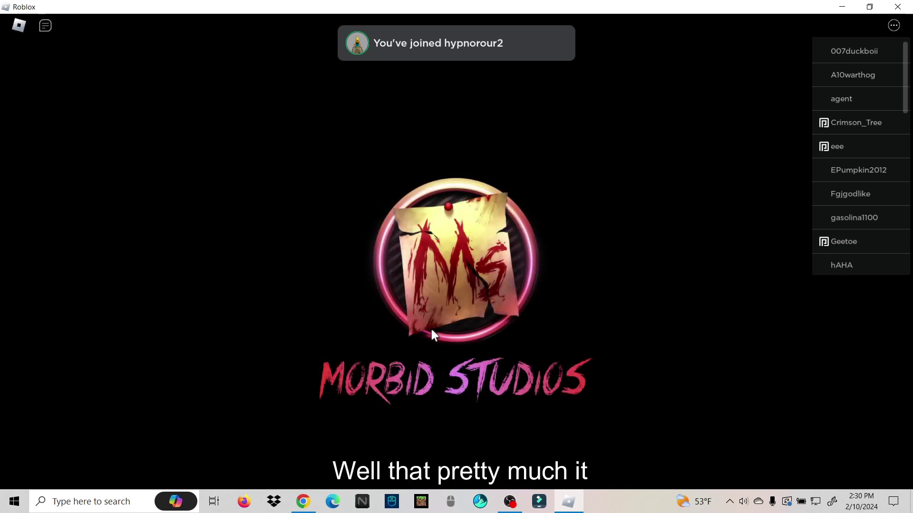
# - Hide the server player list and skip the intro cutscene
pyautogui.press('Tab')
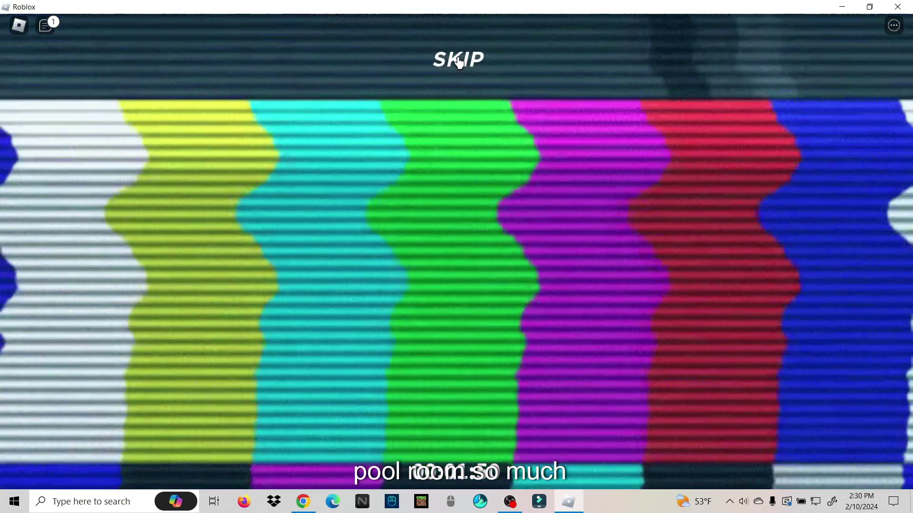
pyautogui.click(459, 60)
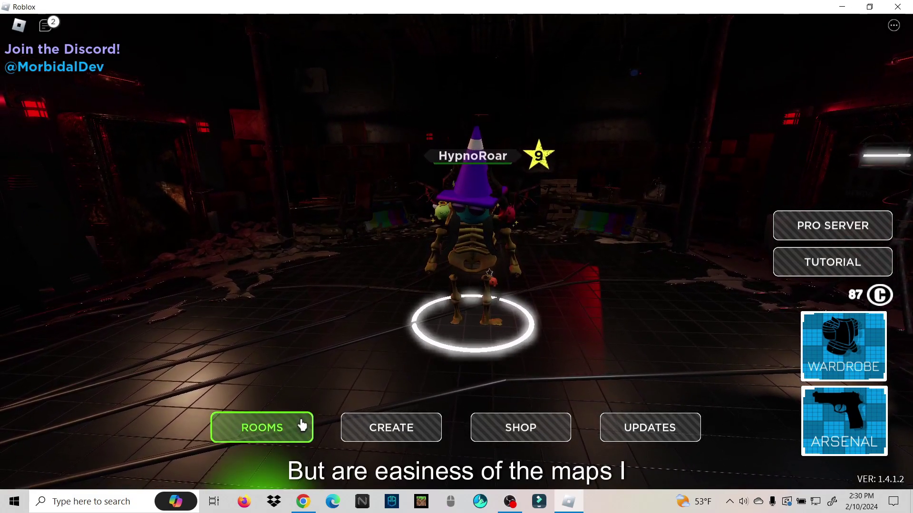
# - View the list of joinable rooms, then go back to the lobby
pyautogui.click(302, 426)
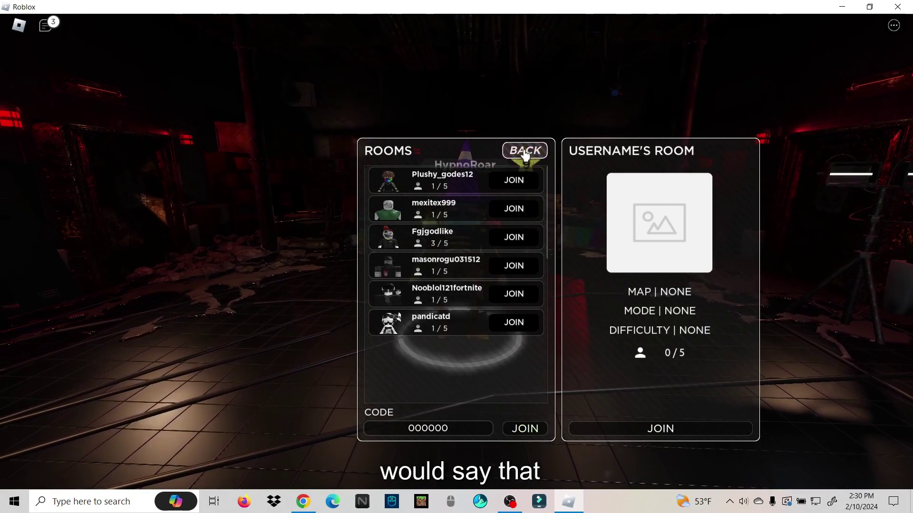
pyautogui.click(525, 151)
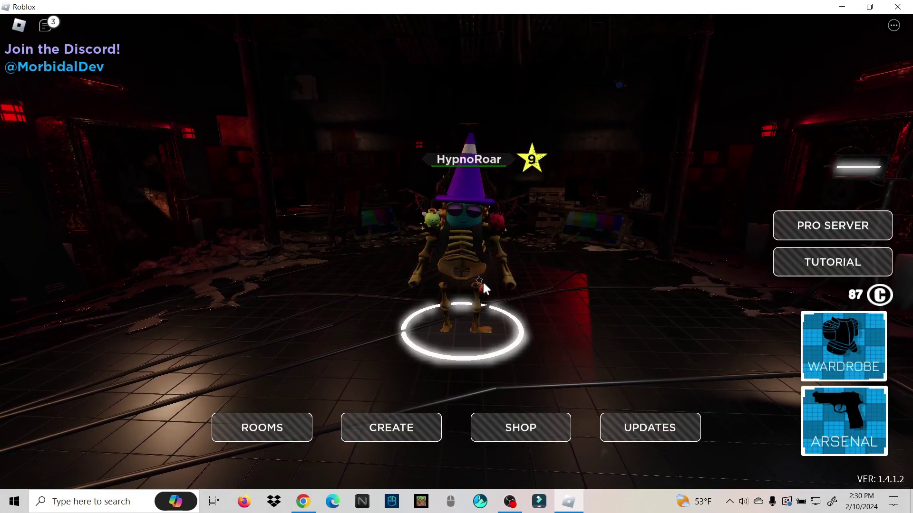